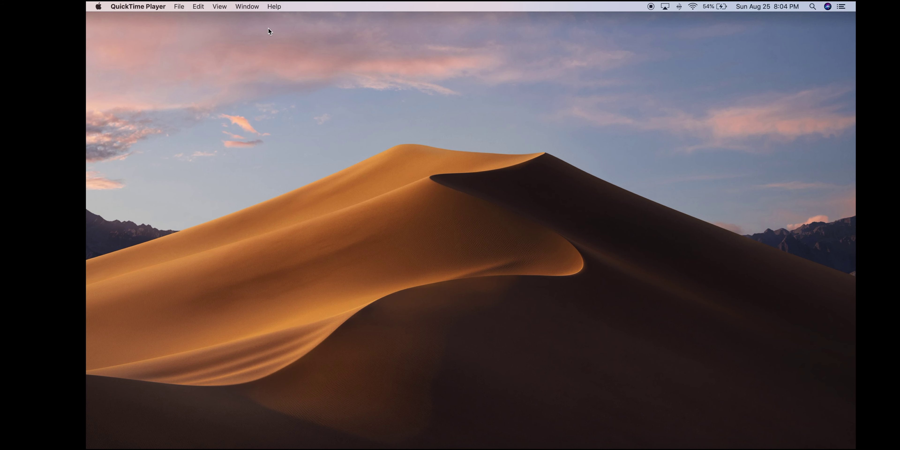
Locate Final Cut Pro in Finder's Applications folder and close the Finder window
left_click(336, 49)
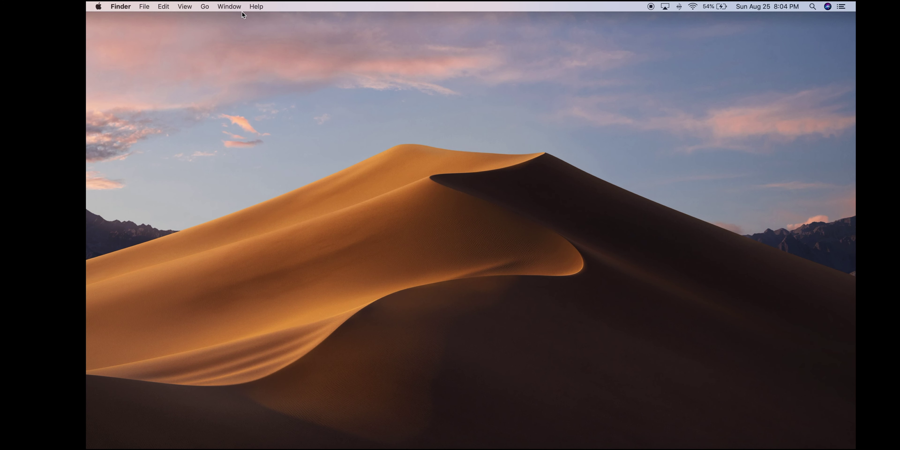
left_click(204, 7)
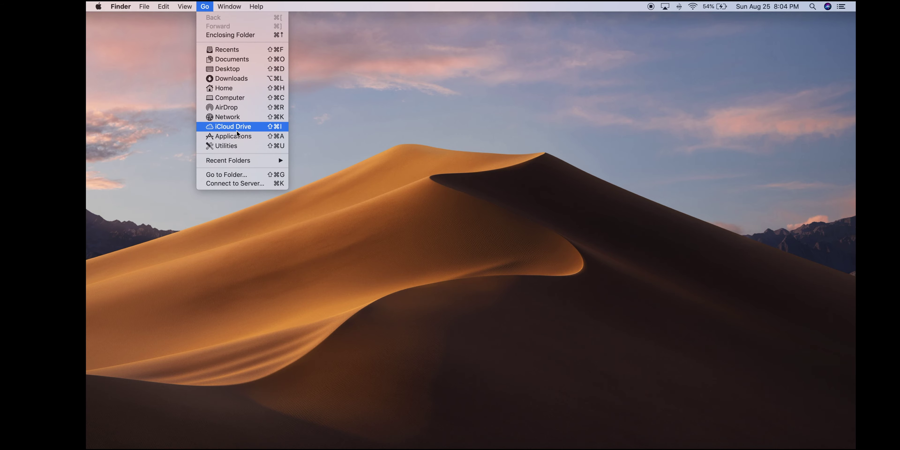
left_click(241, 137)
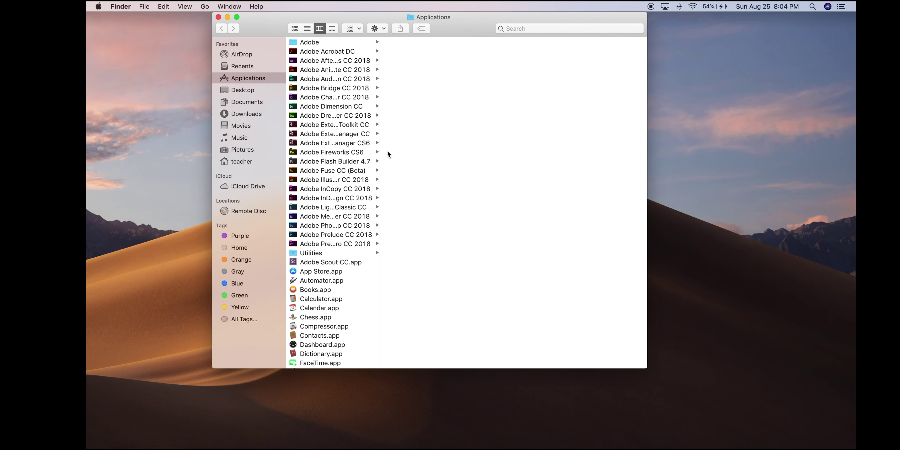
scroll(354, 239, "down", 5)
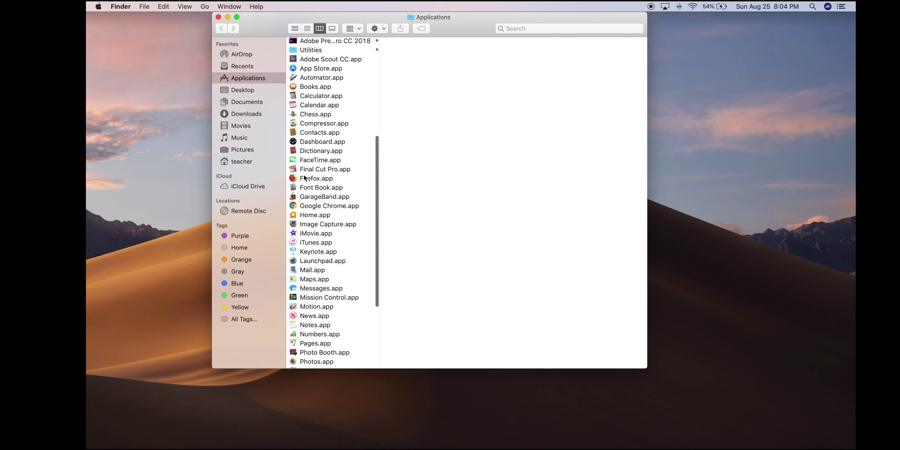
left_click(295, 170)
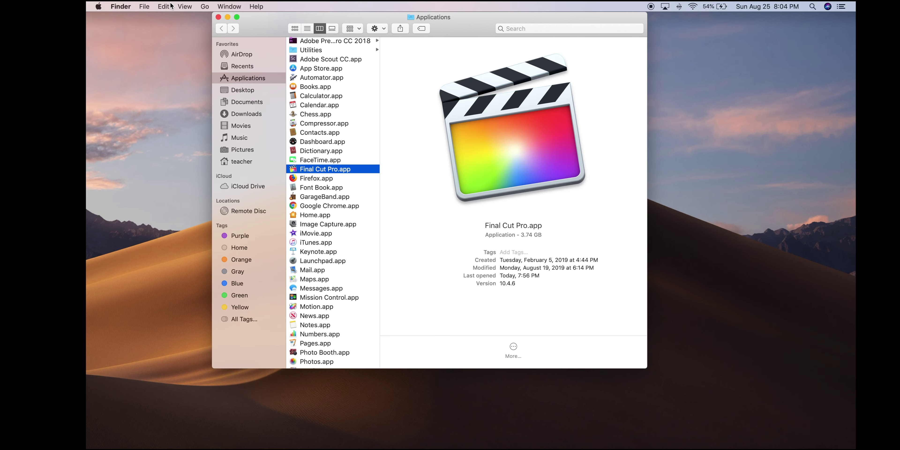
left_click(218, 17)
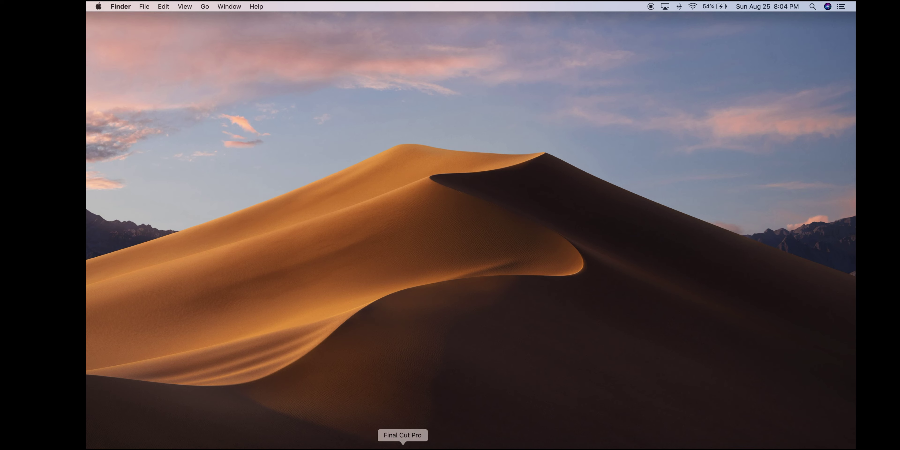
Find Final Cut Pro with the system search, launch it, and dismiss the prompt to open an existing library
left_click(812, 6)
type("quick")
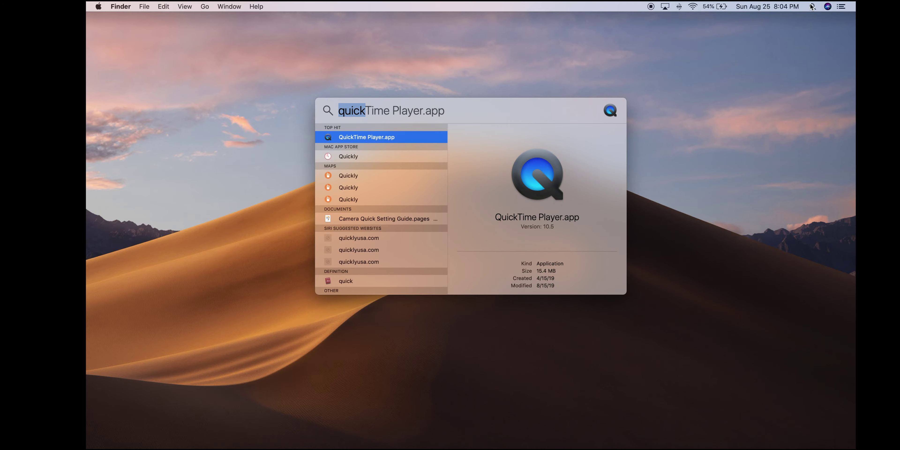
type("final")
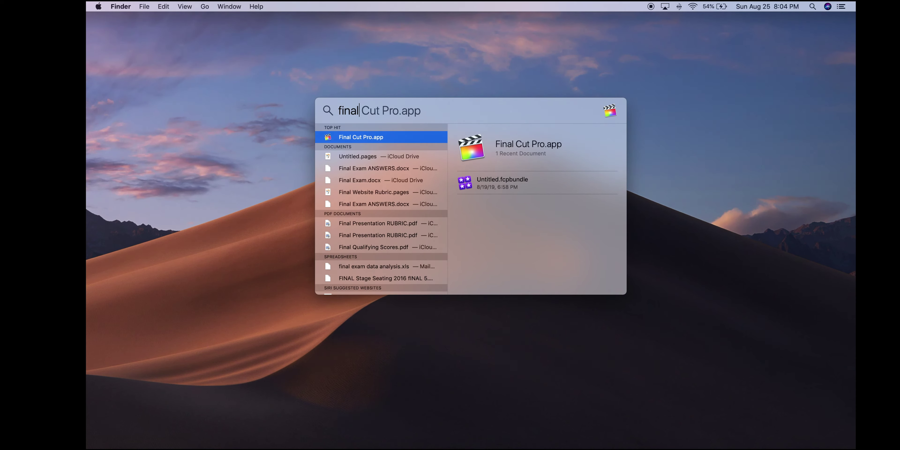
key("Return")
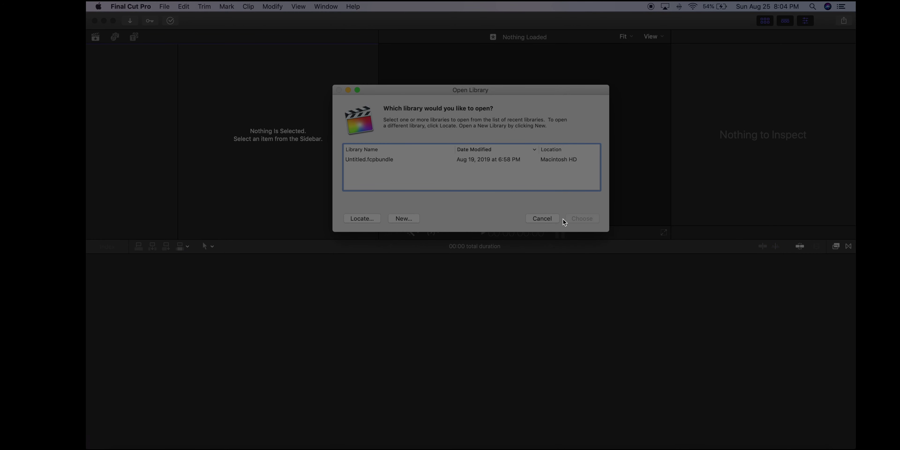
left_click(545, 221)
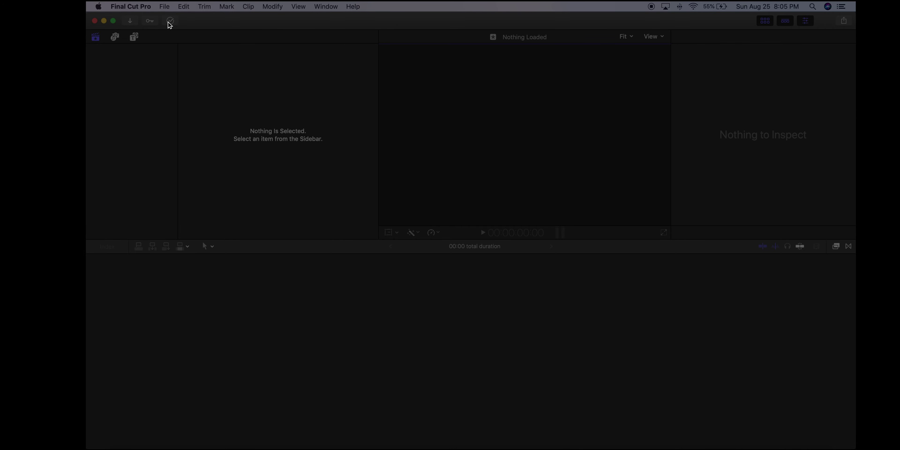
Create a new library named 1X_Name_of_Segment and save it on the Desktop
left_click(164, 6)
mouse_move(168, 18)
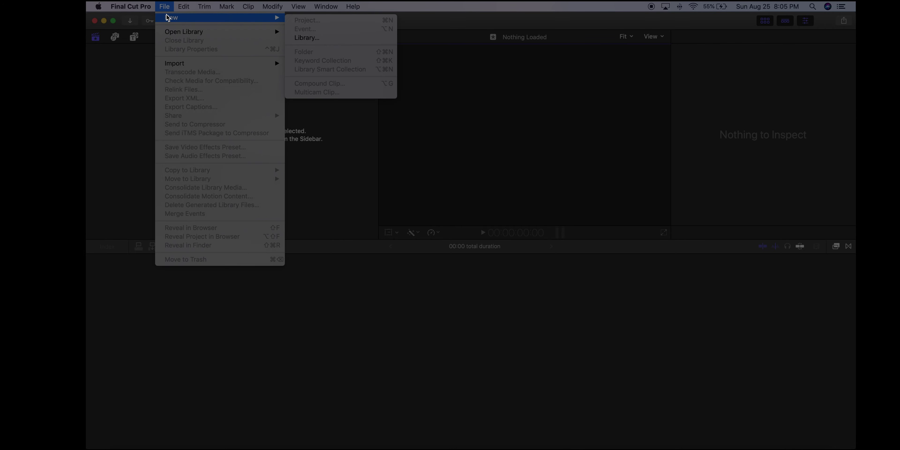
left_click(312, 37)
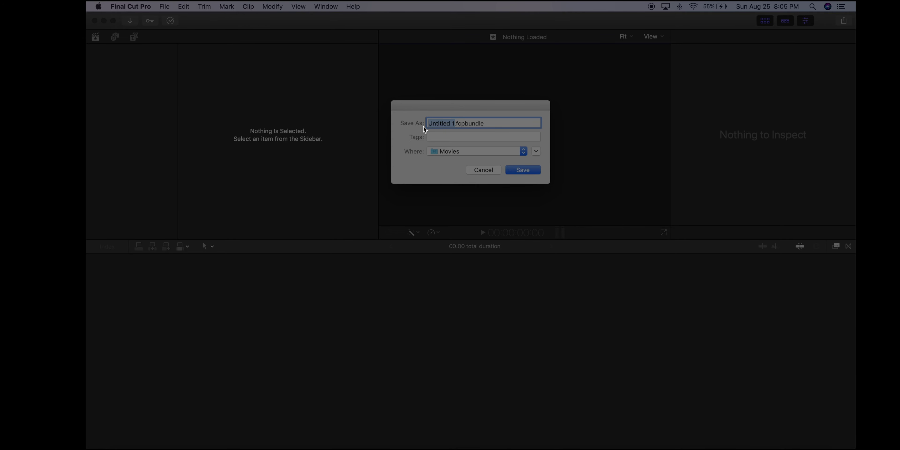
type("1")
type("X_Name_of_Segment")
left_click(517, 153)
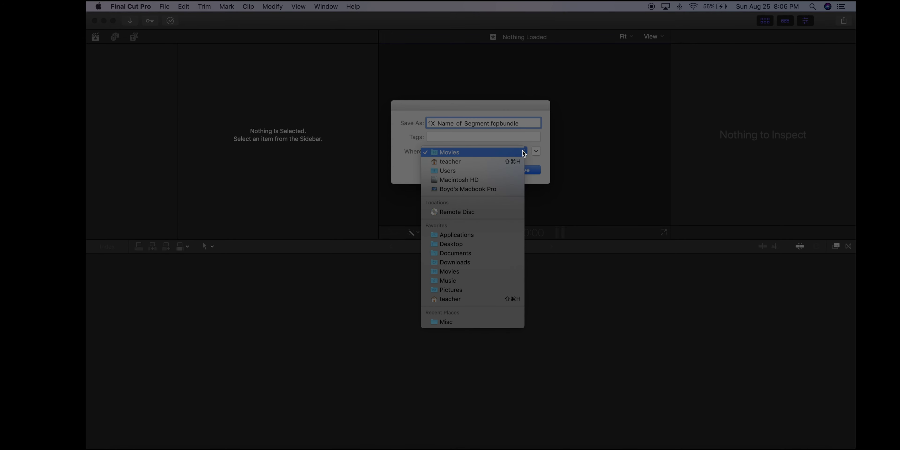
left_click(493, 244)
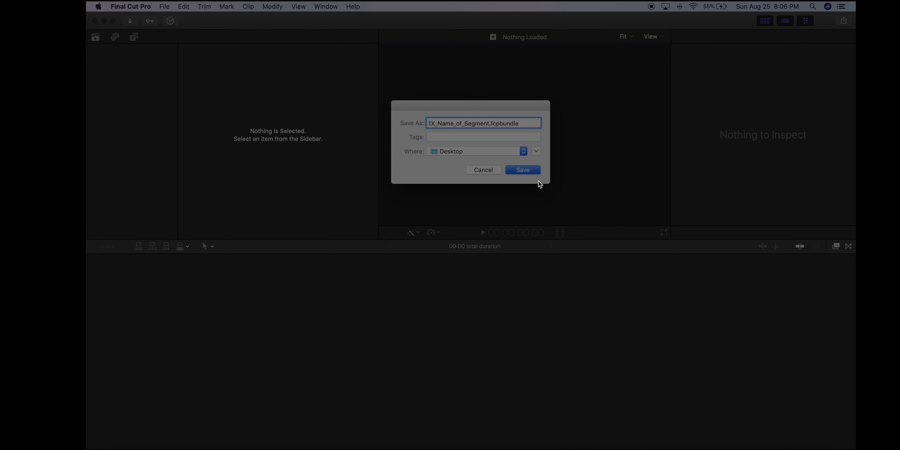
left_click(523, 170)
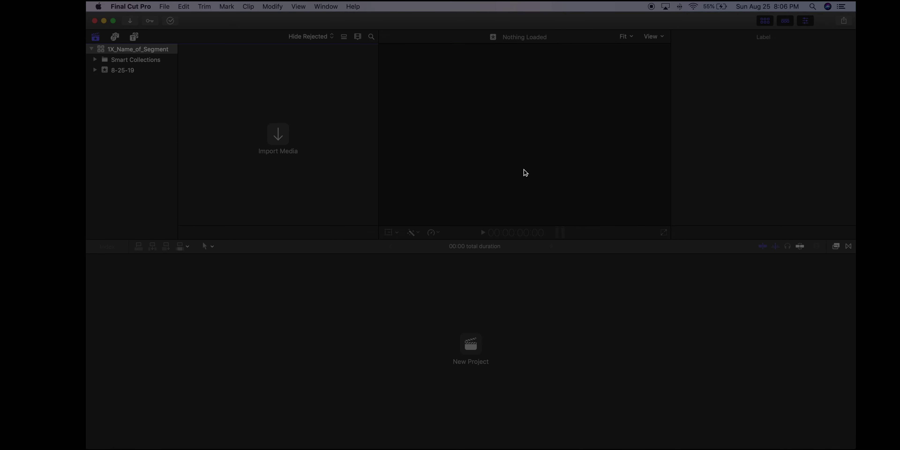
Create a new event named 1X_Name_of_Segment in the 1X_Name_of_Segment library, without a new project
left_click(166, 7)
mouse_move(167, 18)
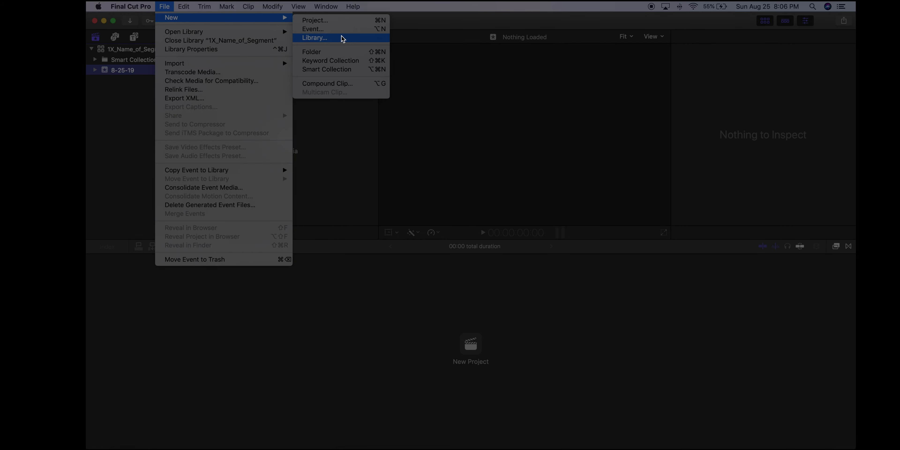
left_click(332, 30)
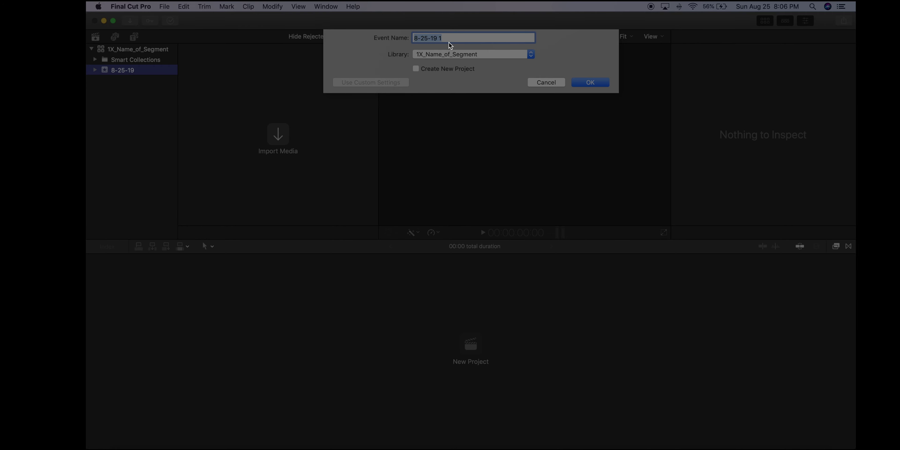
type("1X")
key("XF86AudioMute")
type("_Name_of_Segment")
left_click(589, 83)
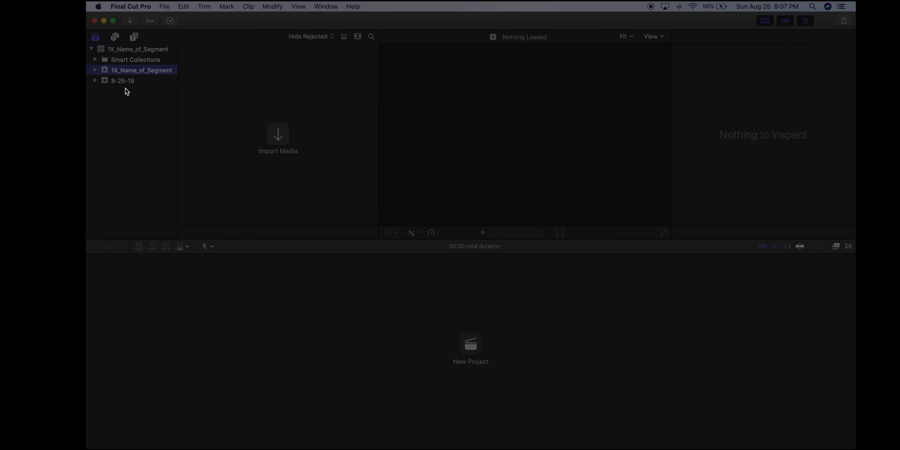
Move the default 8-25-19 event to the trash
left_click(105, 79)
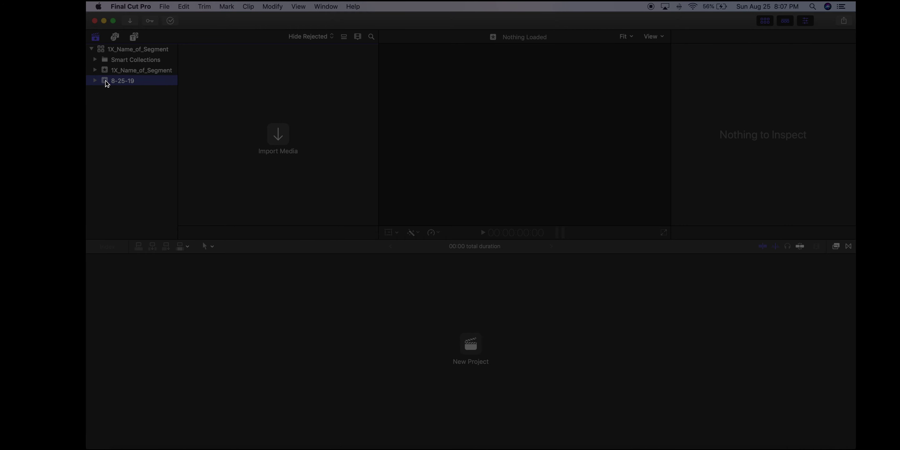
right_click(106, 79)
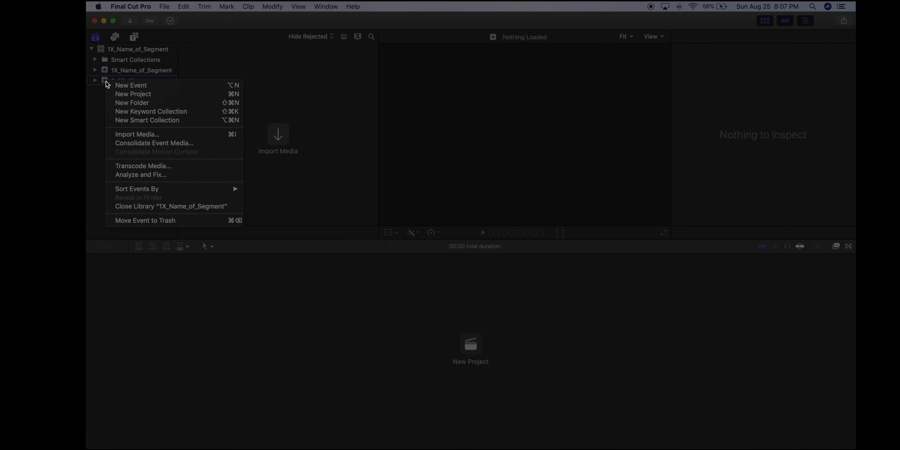
left_click(146, 220)
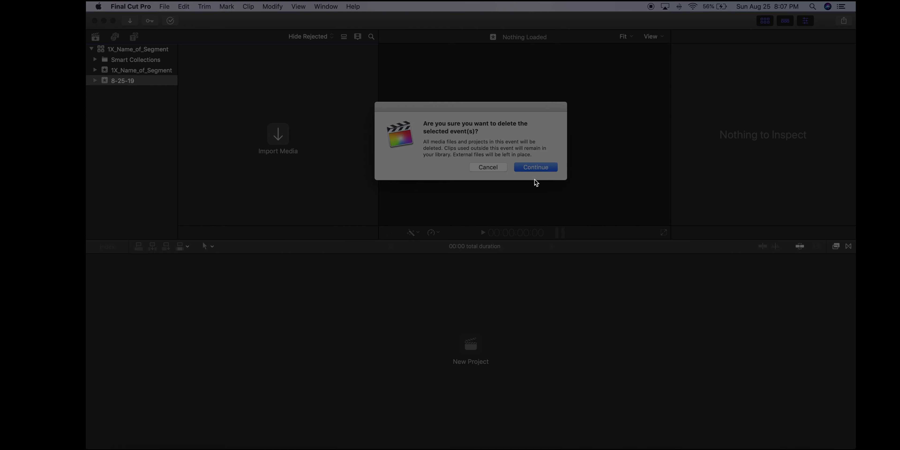
left_click(530, 169)
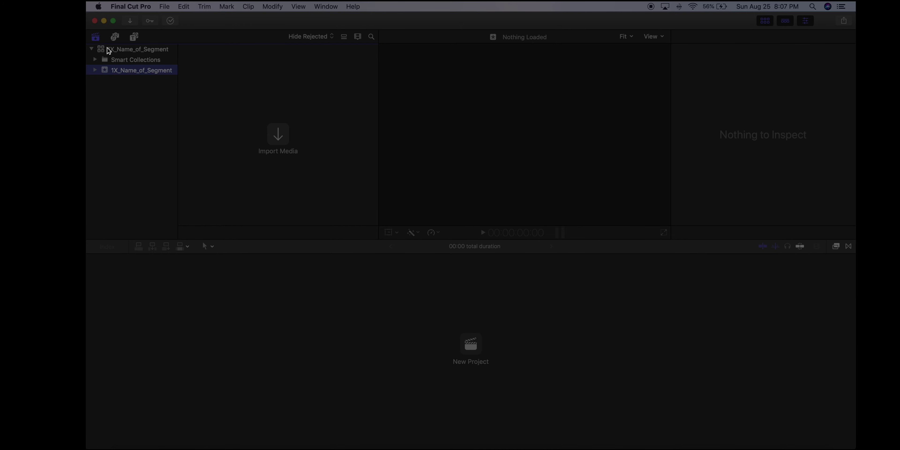
Create a new project named 1X_Name_of_Segment in the 1X_Name_of_Segment event, keeping the automatic video settings
left_click(103, 52)
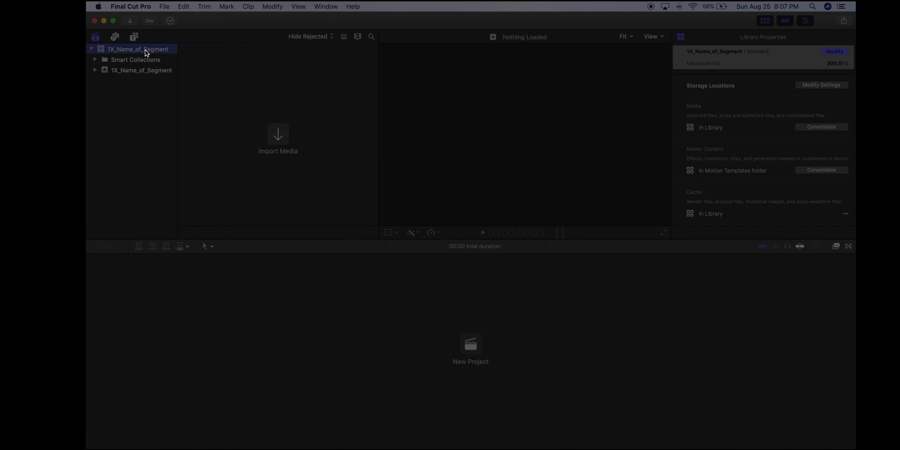
left_click(107, 71)
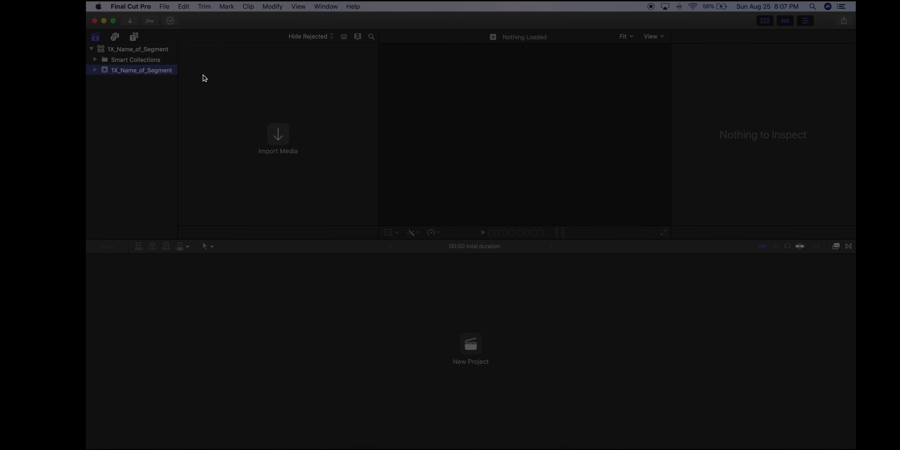
left_click(165, 6)
mouse_move(171, 17)
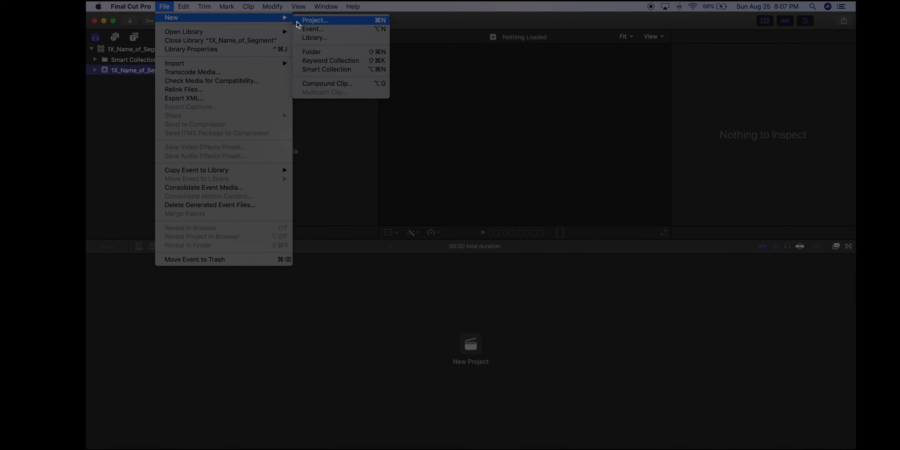
left_click(318, 21)
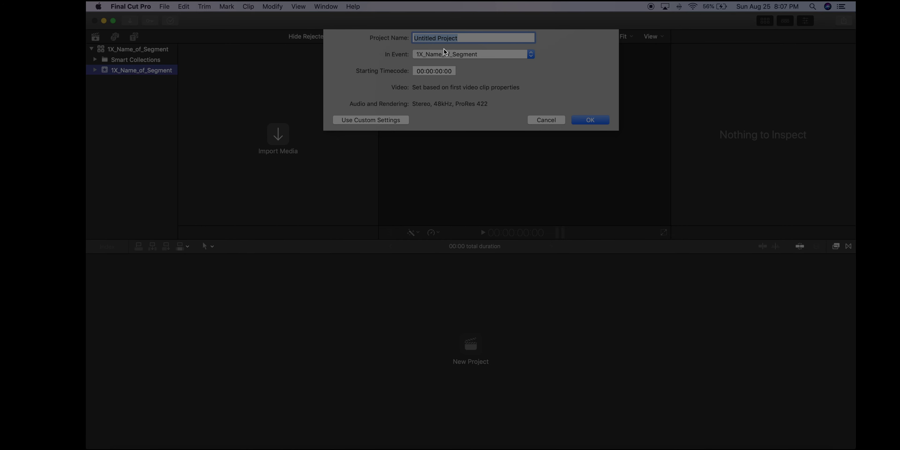
type("1X_Name-")
type("o")
key("BackSpace")
key("BackSpace")
type("_of_Segment")
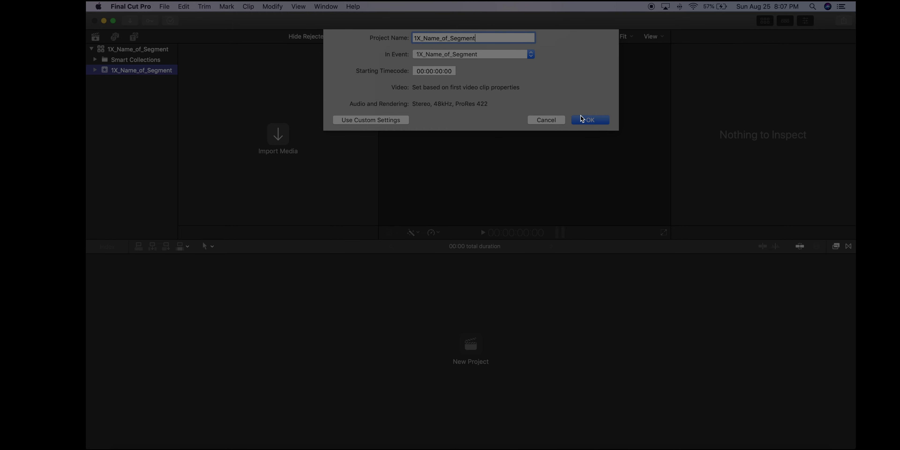
left_click(589, 120)
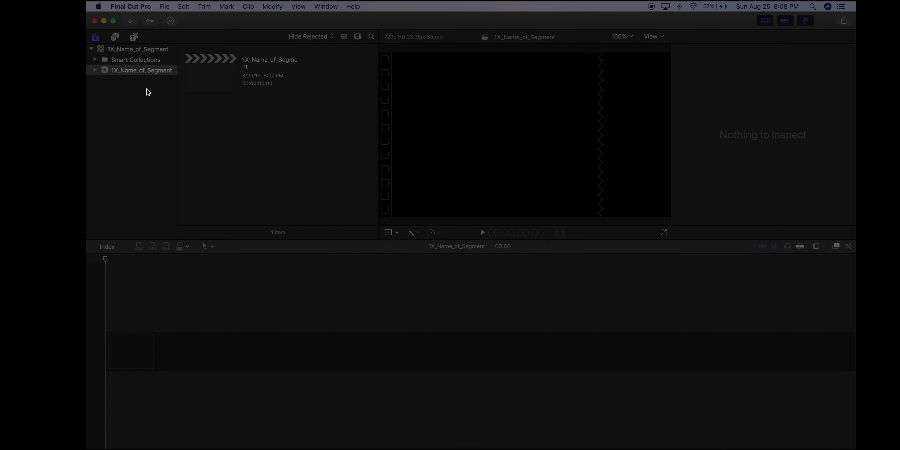
Review the library, event and project named 1X_Name_of_Segment by selecting each in turn
left_click(131, 50)
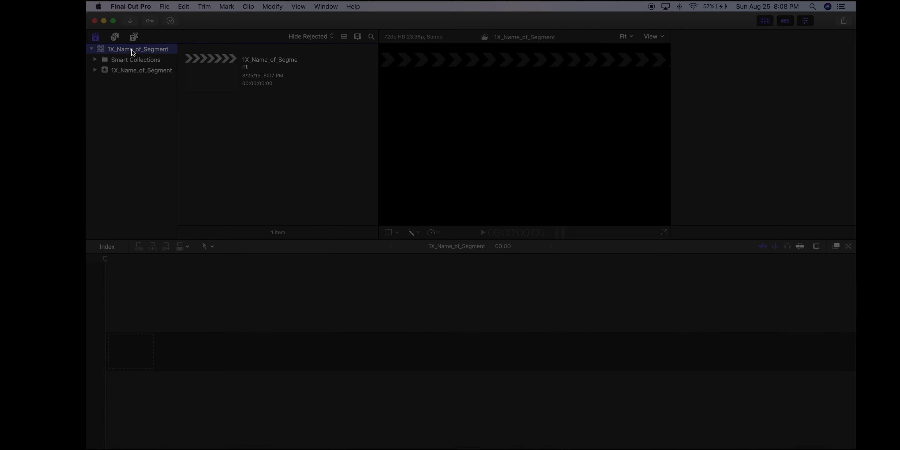
left_click(131, 70)
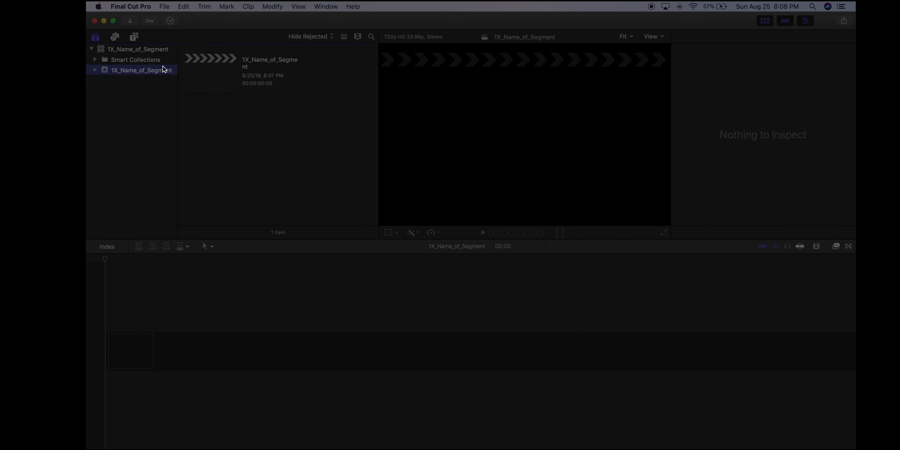
left_click(247, 60)
left_click(213, 78)
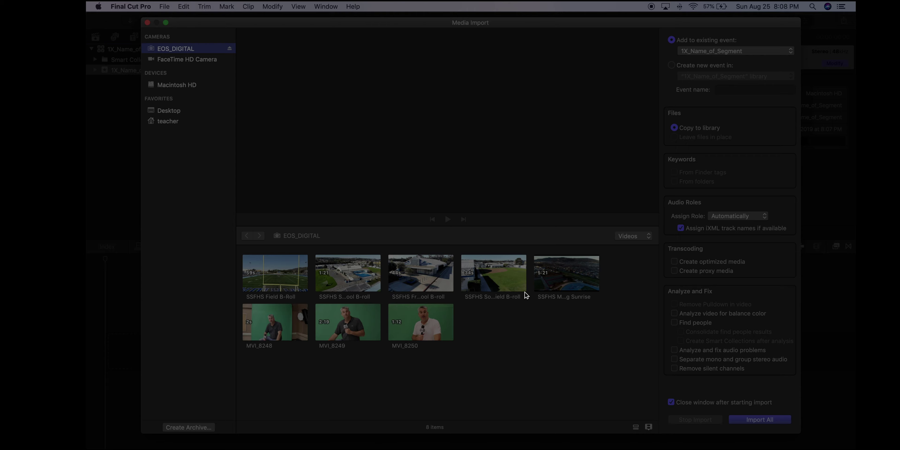
Import the five SSFHS aerial clips and MVI_8250 from EOS_DIGITAL into the 1X_Name_of_Segment event, leaving out MVI_8248 and MVI_8249
left_click(283, 278)
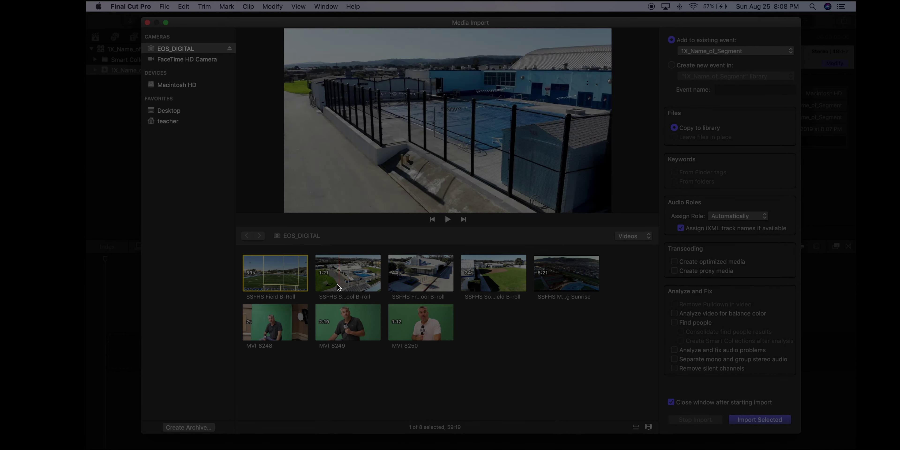
left_click(337, 281, "super")
left_click(419, 278, "super")
left_click(503, 273, "super")
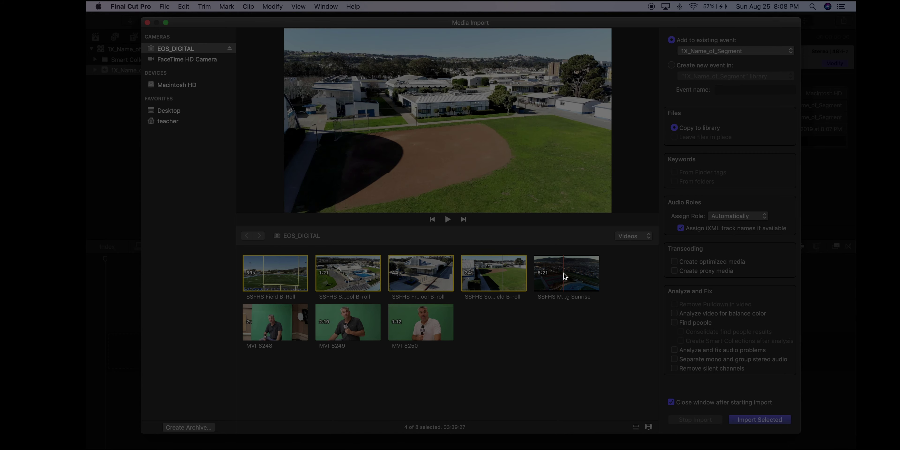
left_click(565, 274, "super")
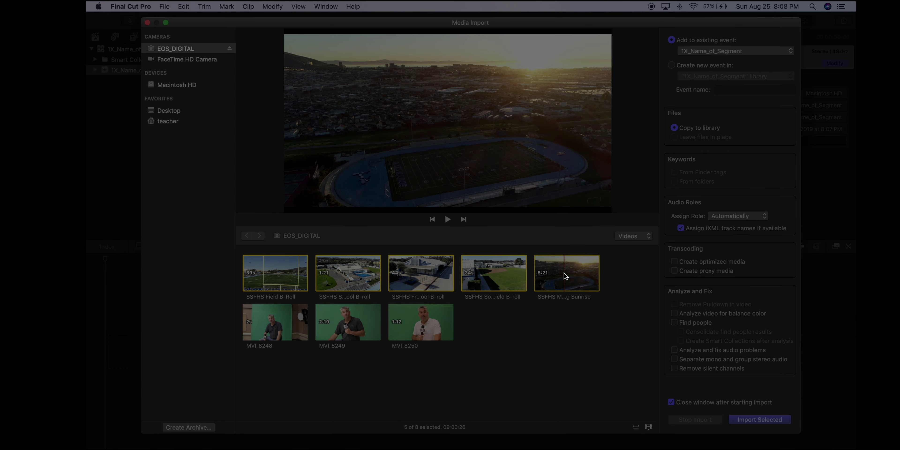
left_click(426, 329, "super")
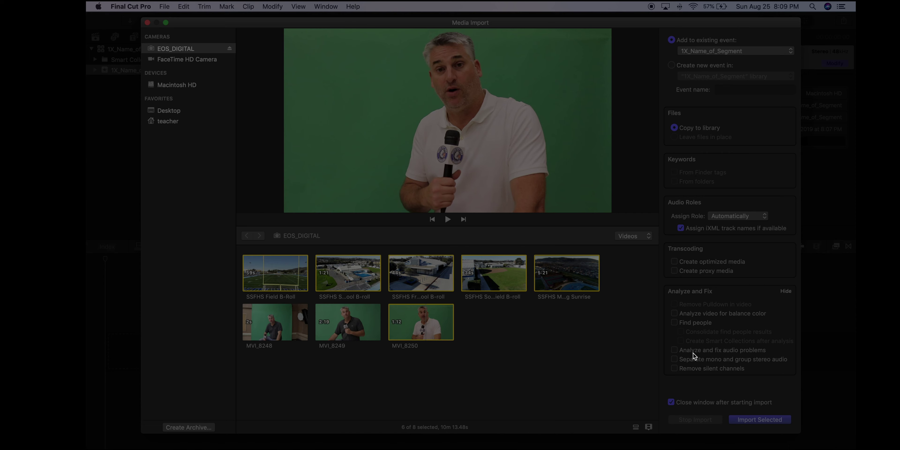
left_click(760, 420)
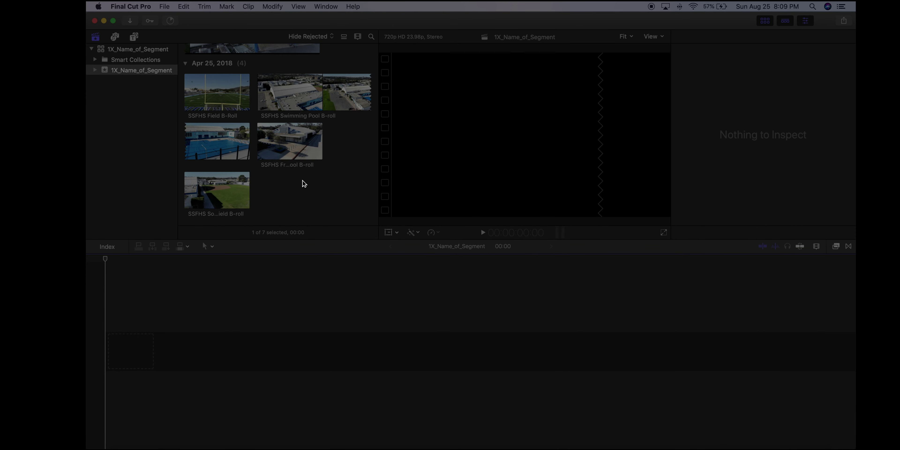
Reduce the browser filmstrips to a single thumbnail per clip and dismiss the import notification
scroll(302, 181, "up", 10)
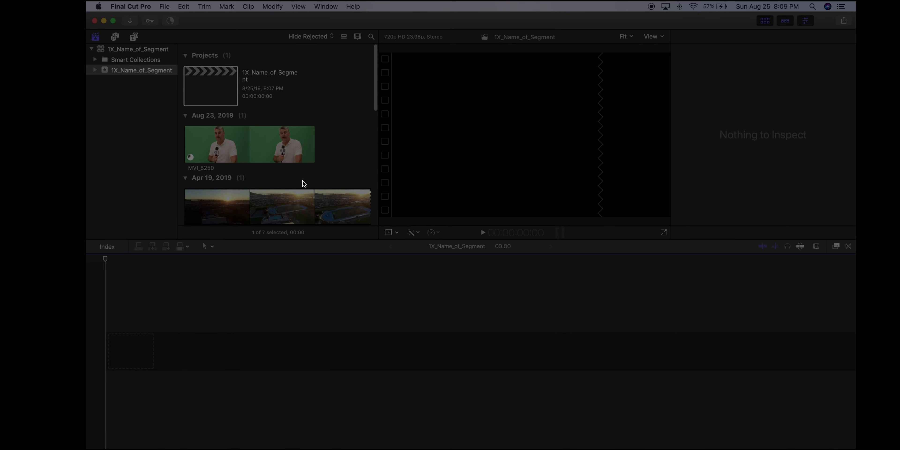
scroll(303, 181, "down", 5)
scroll(302, 183, "up", 4)
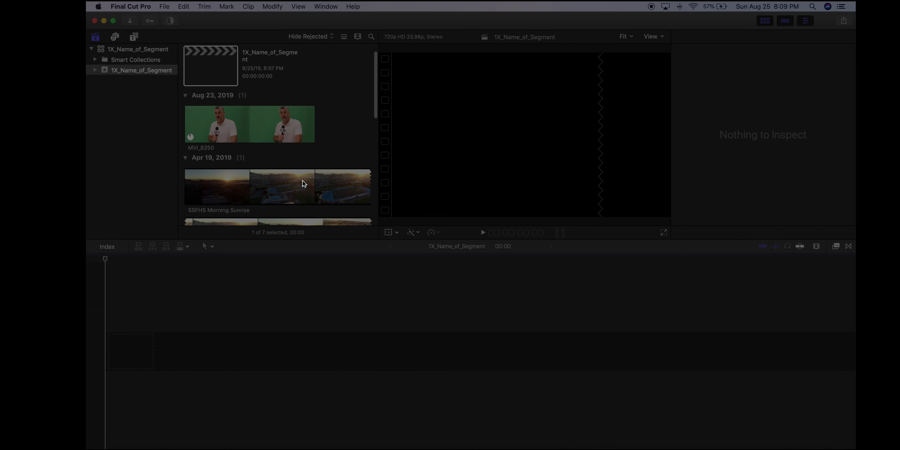
left_click(286, 164)
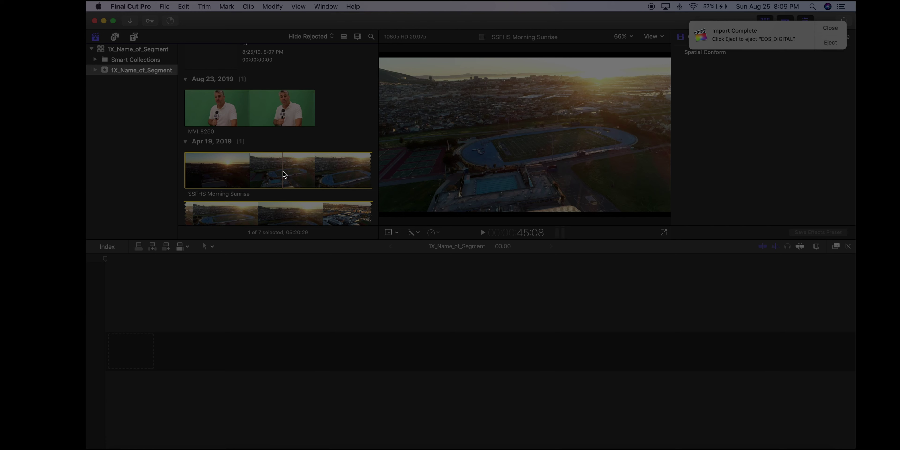
key("super+minus")
key("super+minus")
key("super+minus")
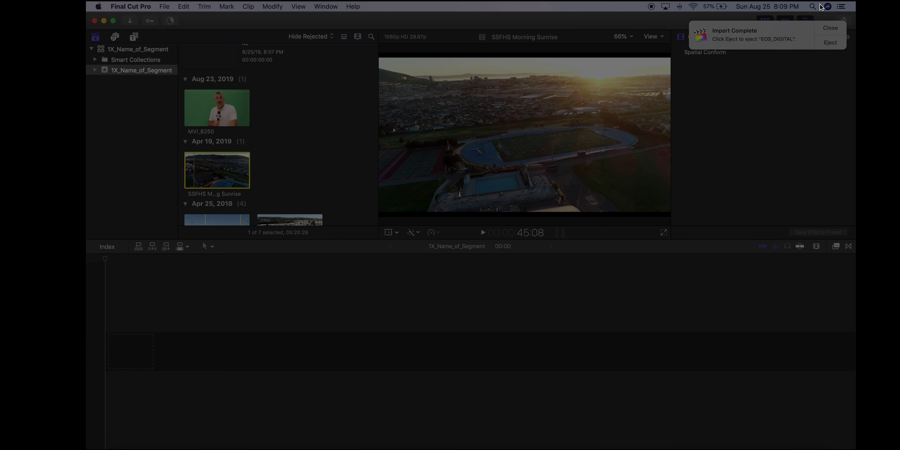
left_click(830, 29)
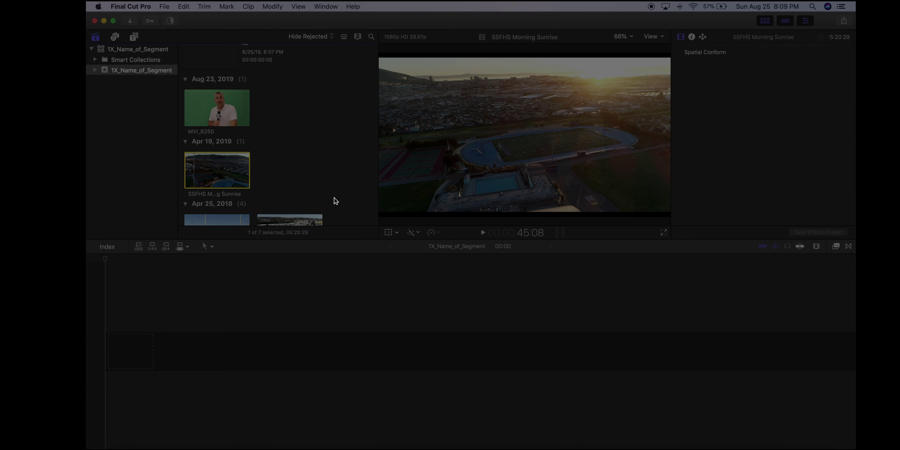
Look through the imported clips in the 1X_Name_of_Segment event, from MVI_8250 down to the B-roll
scroll(284, 167, "down", 4)
scroll(284, 166, "up", 5)
left_click(222, 144)
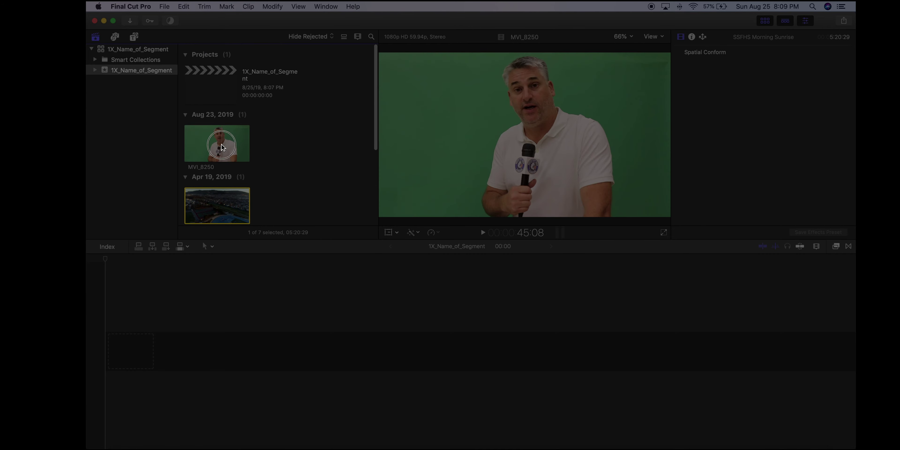
left_click(220, 200)
scroll(213, 197, "down", 3)
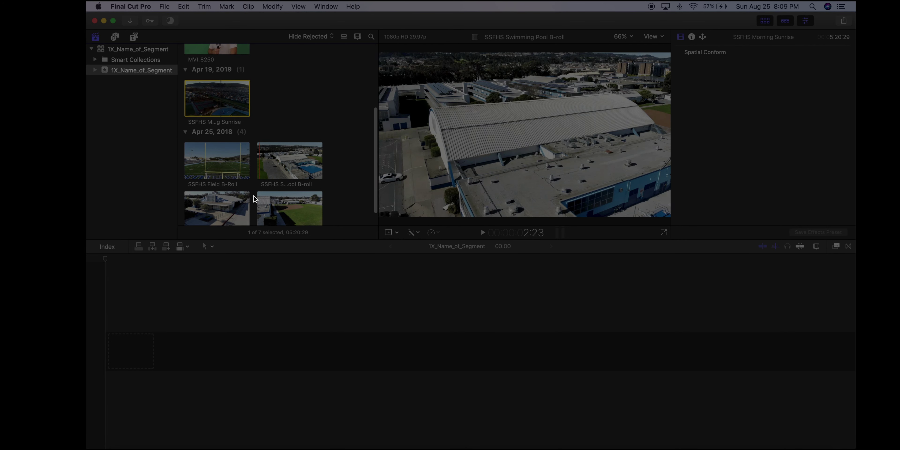
scroll(303, 106, "up", 3)
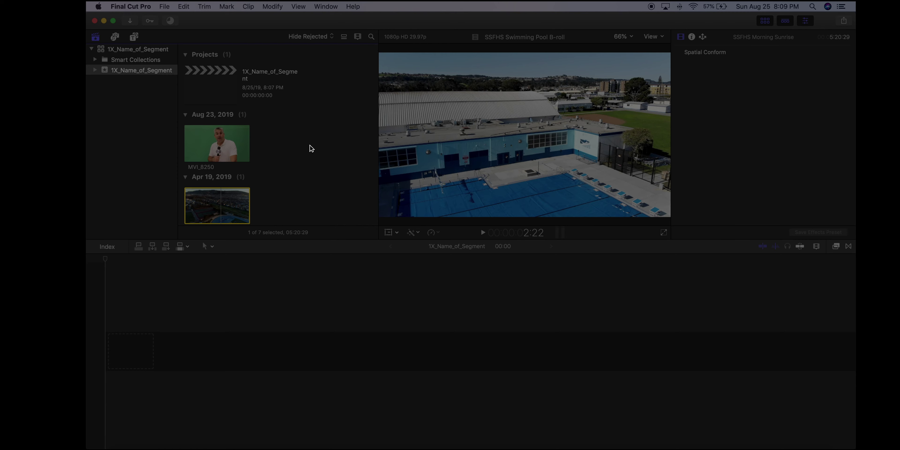
scroll(311, 148, "down", 3)
scroll(311, 148, "down", 1)
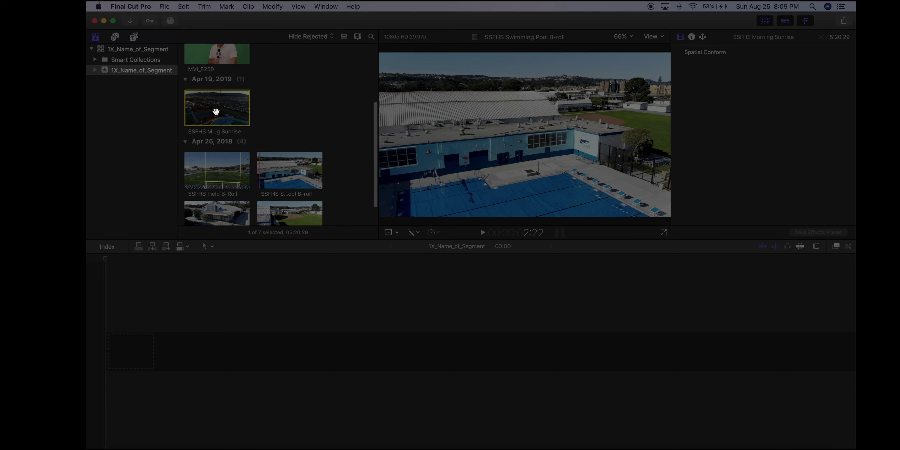
Play through SSFHS Morning Sunrise and mark a range from 1:32:11 to 1:40:00 with in and out points
left_click(224, 112)
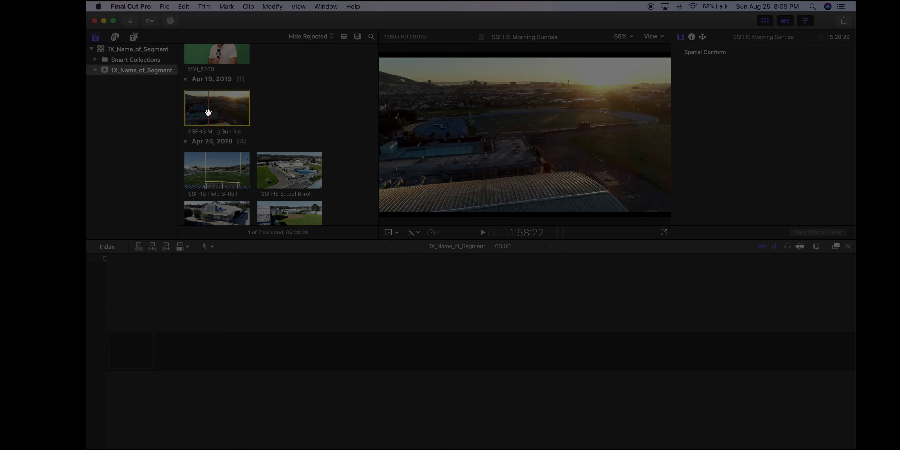
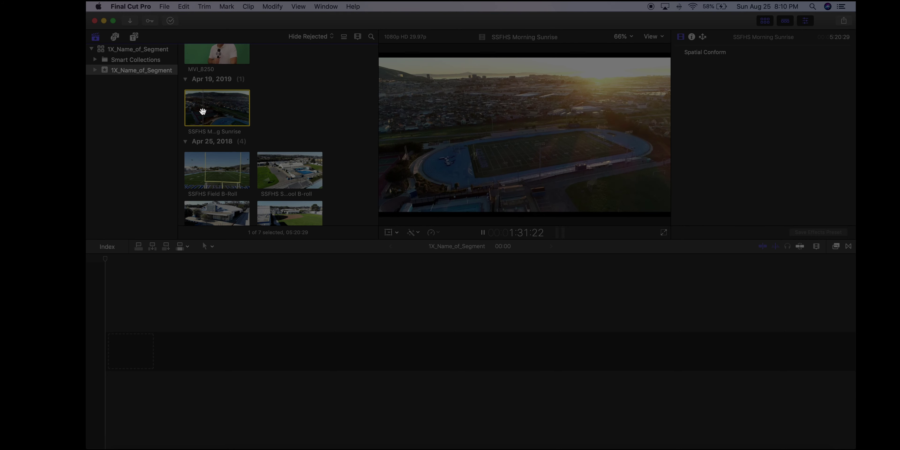
key("space")
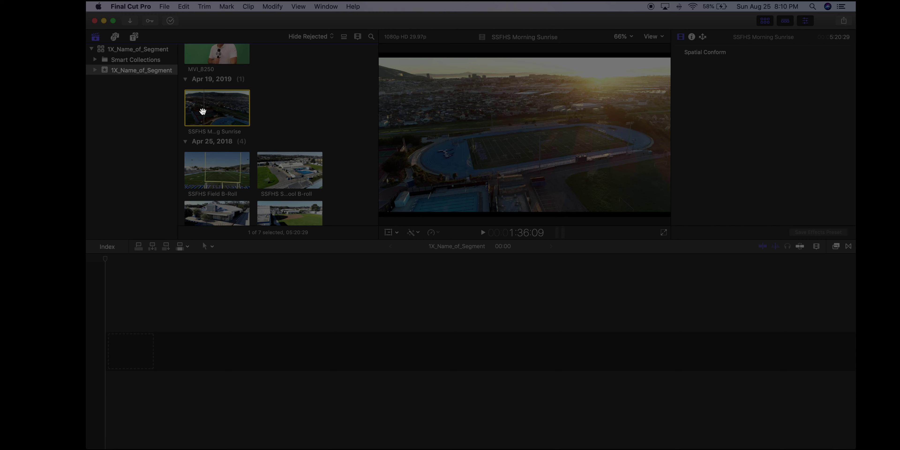
key("space")
key("space")
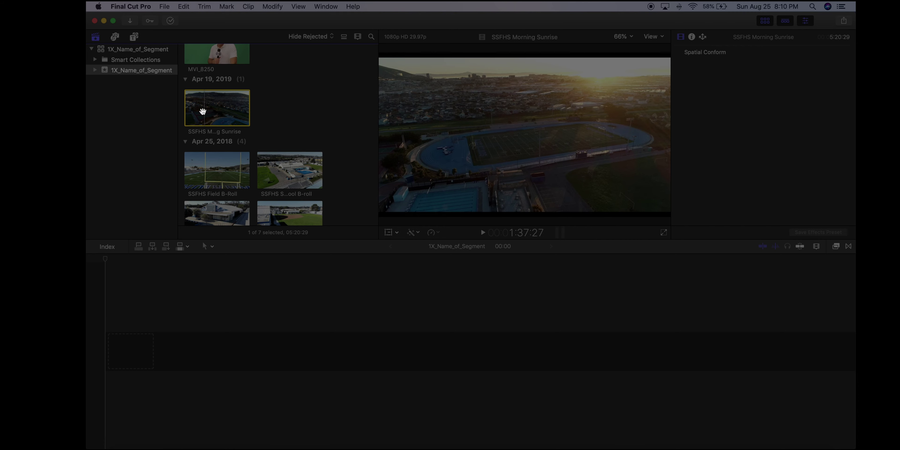
key("space")
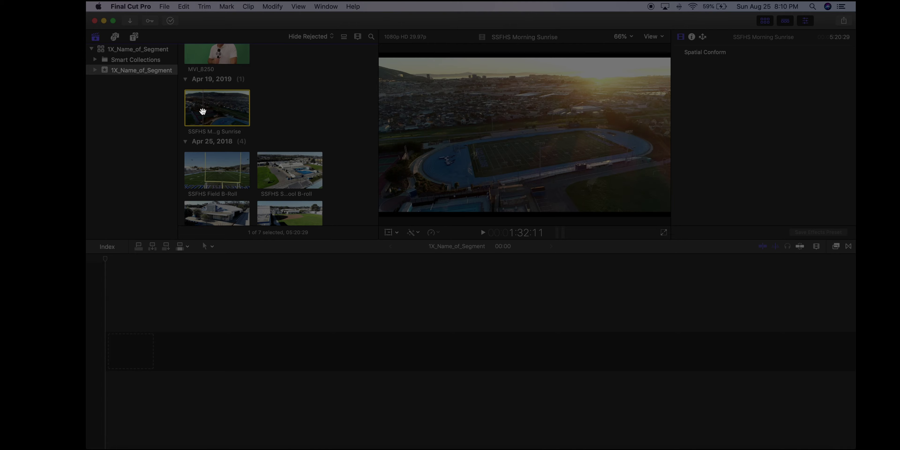
key("i")
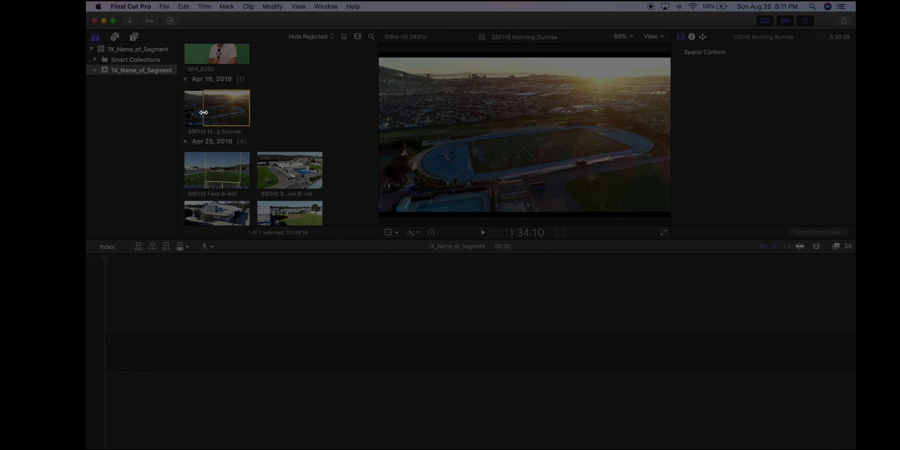
key("space")
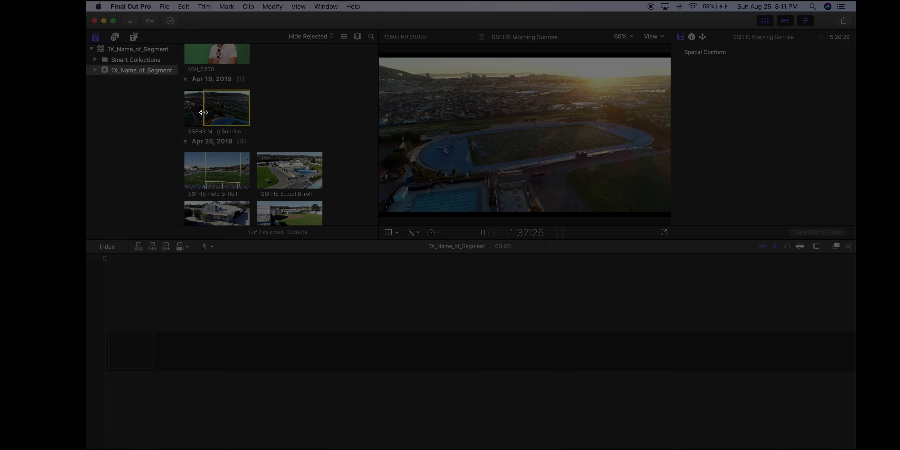
key("space")
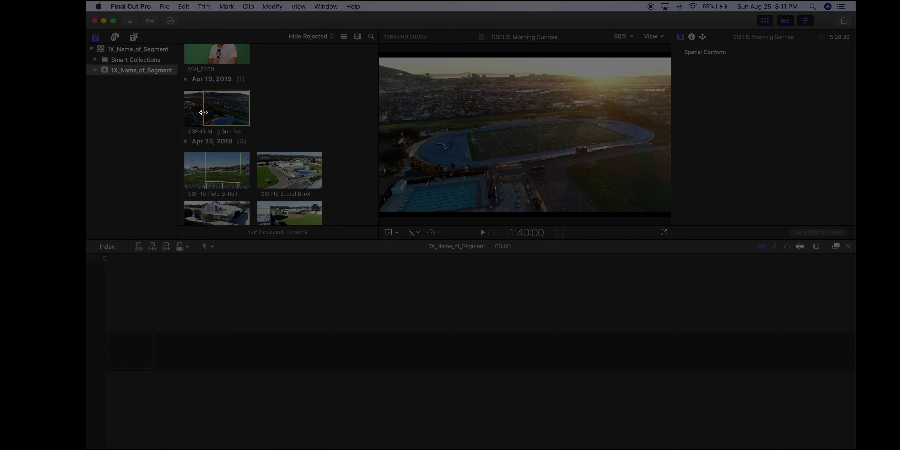
key("o")
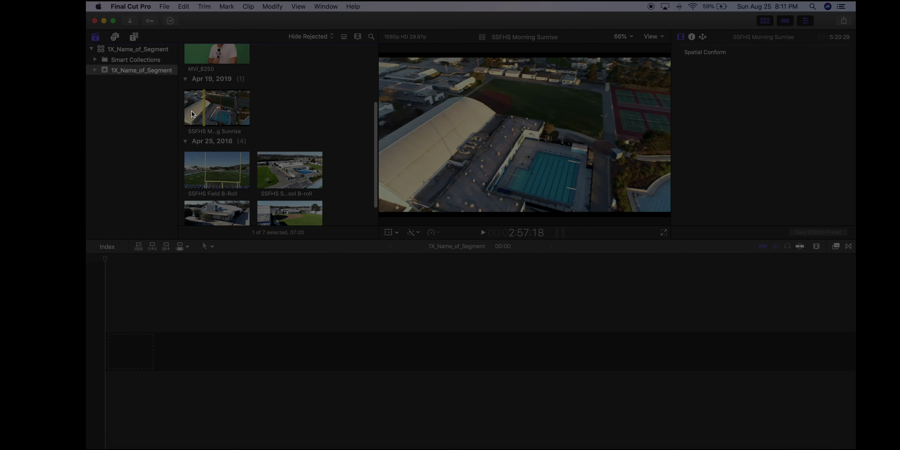
Append the marked SSFHS Morning Sunrise range to the primary storyline of the project
scroll(213, 122, "up", 2)
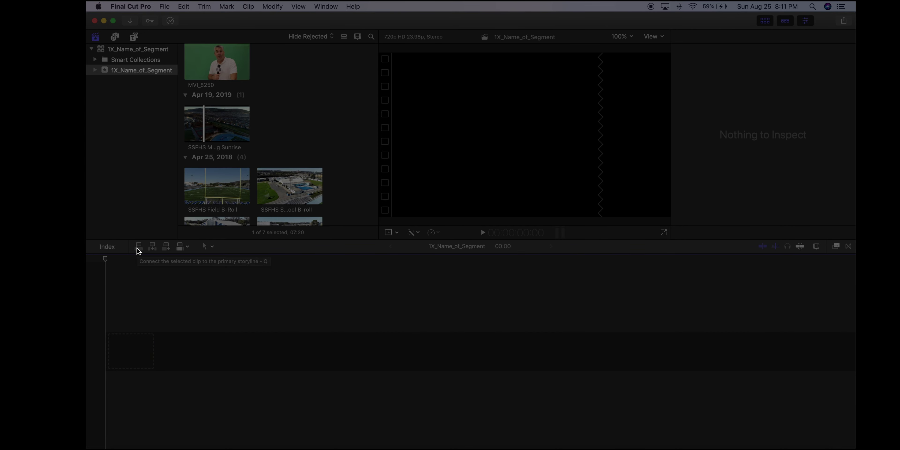
left_click(166, 248)
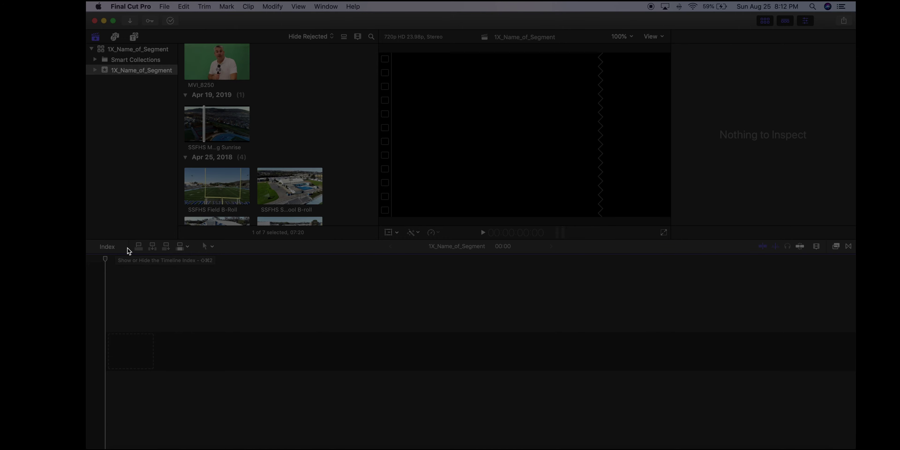
left_click(168, 250)
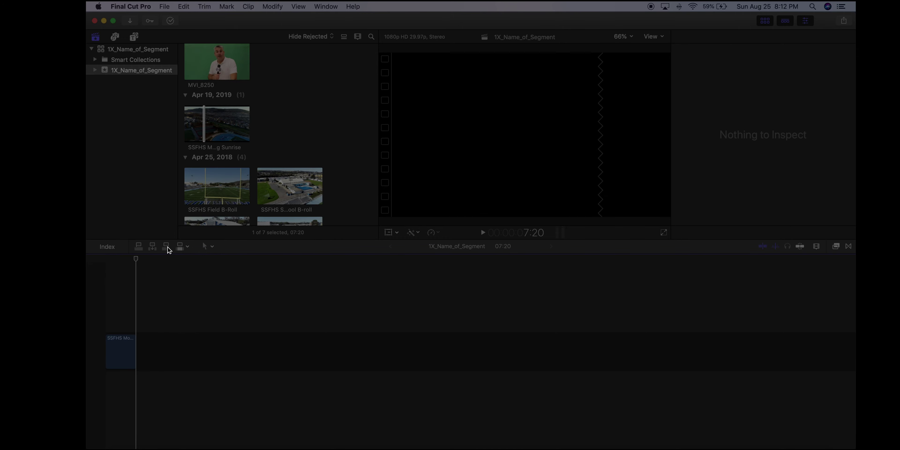
Play the Morning Sunrise clip in the timeline from its beginning to check it
left_click(105, 258)
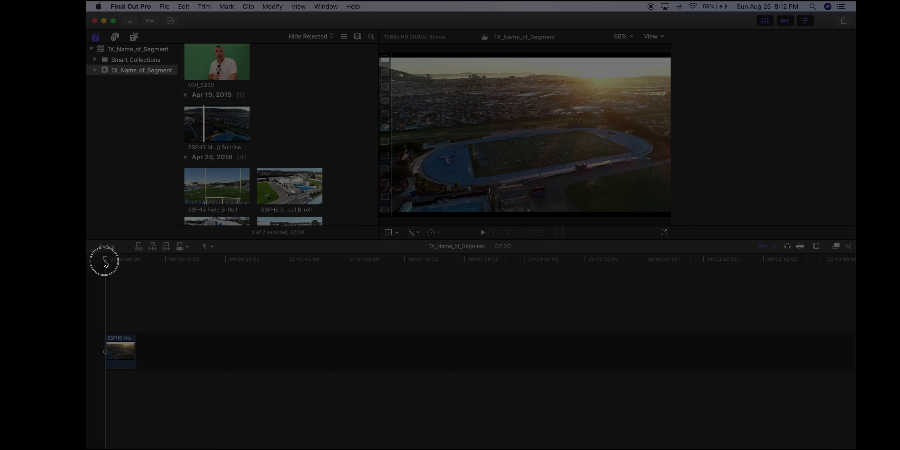
left_click(117, 360)
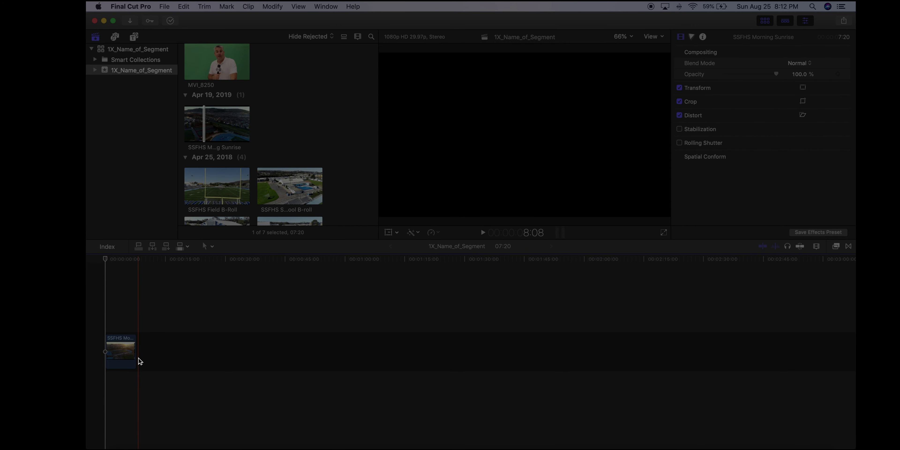
left_click(125, 356)
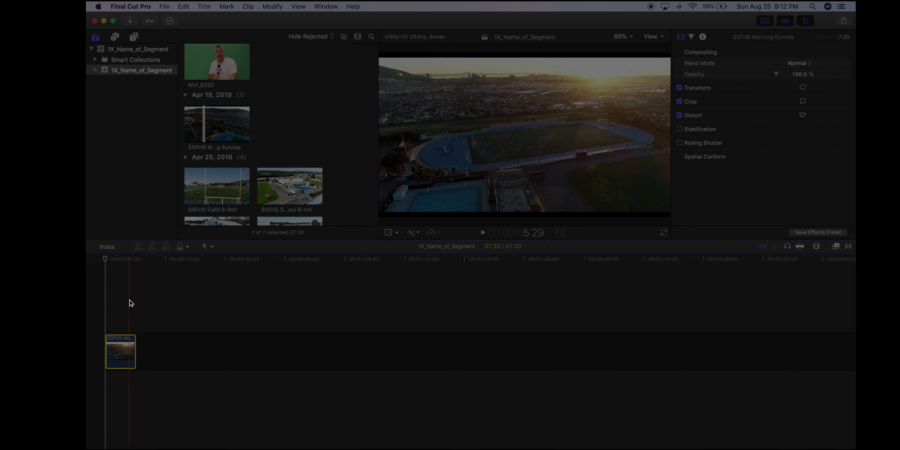
key("space")
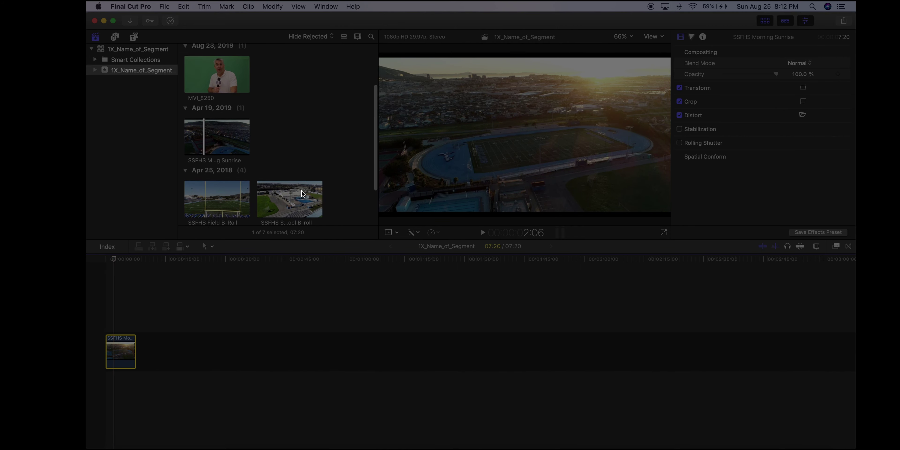
Mark a range in SSFHS Front of School B-roll from 6:26 to about 10:06
scroll(296, 190, "down", 1)
scroll(296, 190, "down", 2)
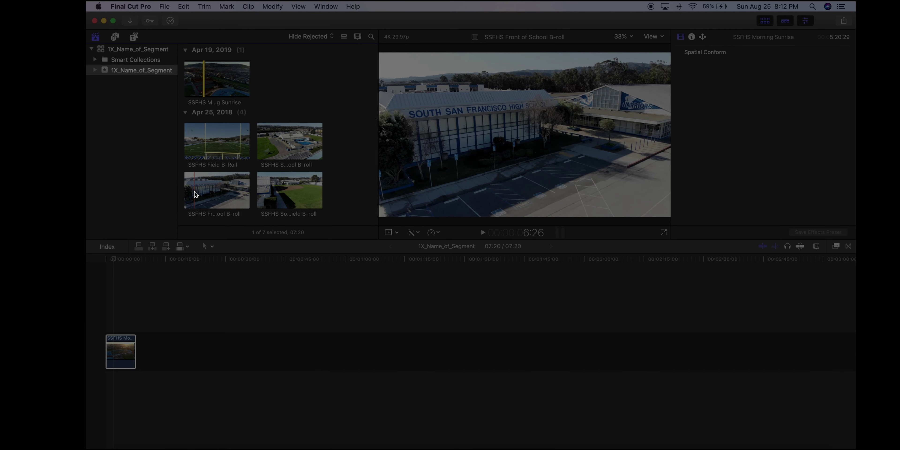
left_click(195, 191)
key("i")
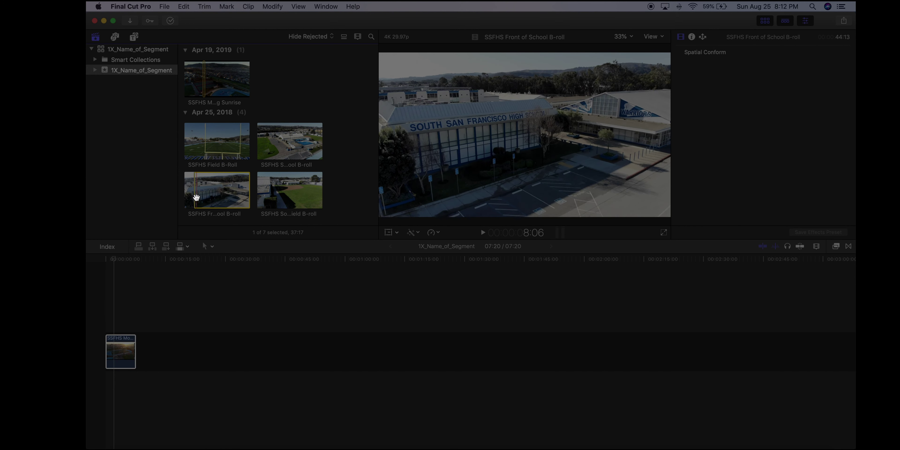
key("space")
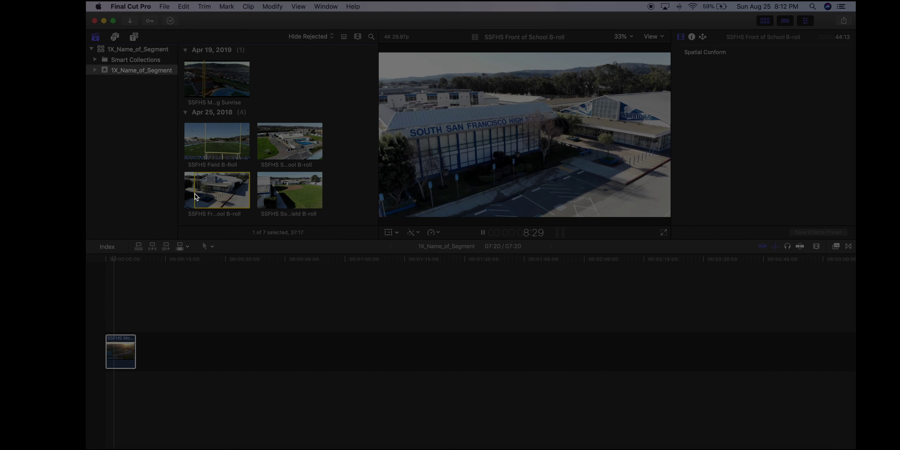
key("space")
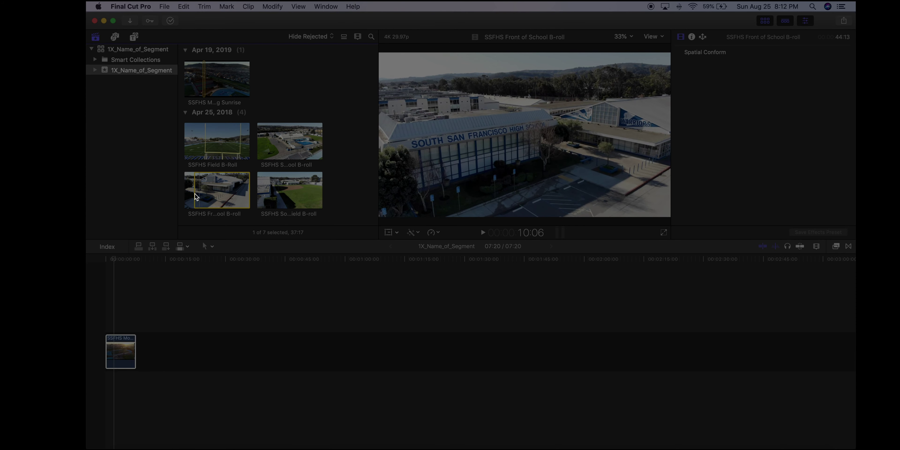
left_click_drag(195, 193, 200, 185)
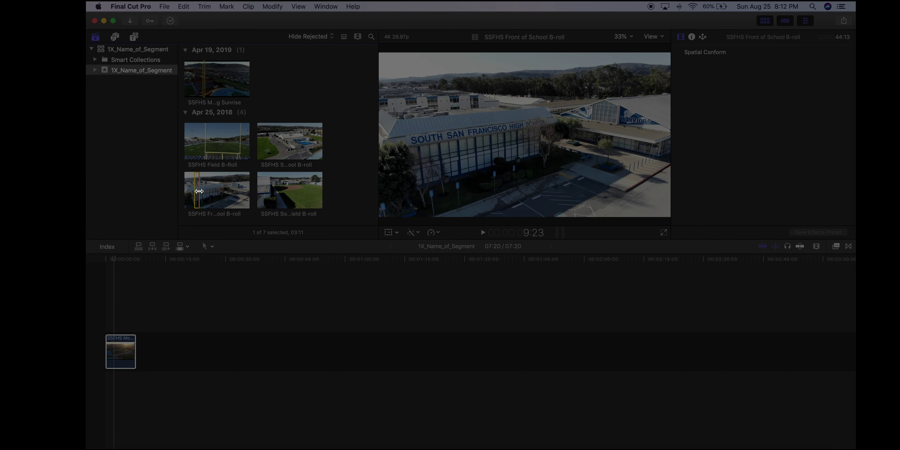
Append the marked SSFHS Front of School B-roll range after the Morning Sunrise clip and return the playhead to the timeline's start
left_click(197, 190)
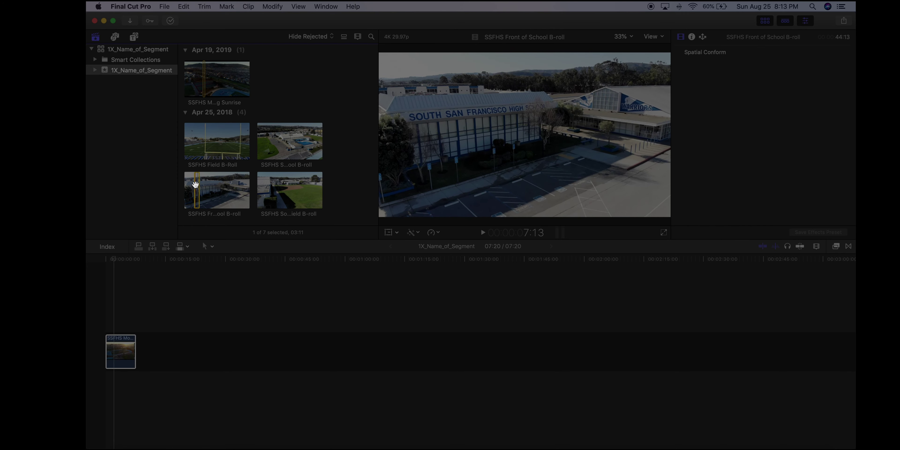
left_click_drag(192, 208, 153, 354)
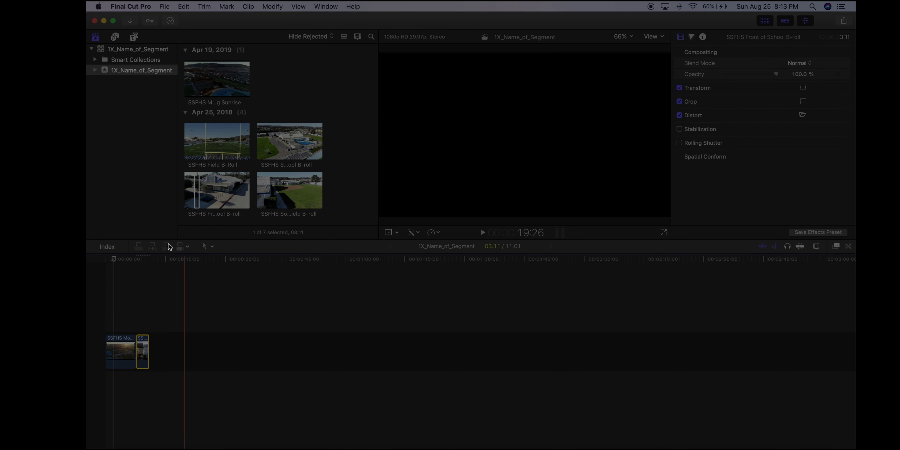
left_click(139, 260)
left_click_drag(139, 261, 97, 263)
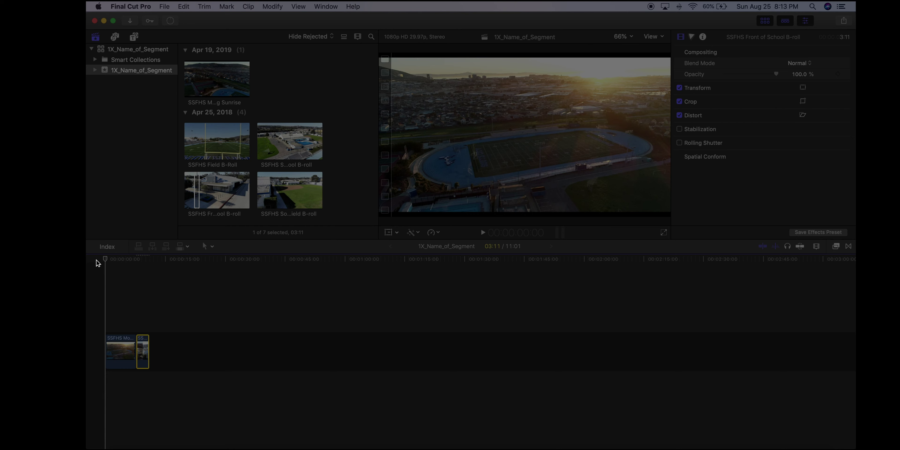
key("super+equal")
key("super+equal")
key("super+equal")
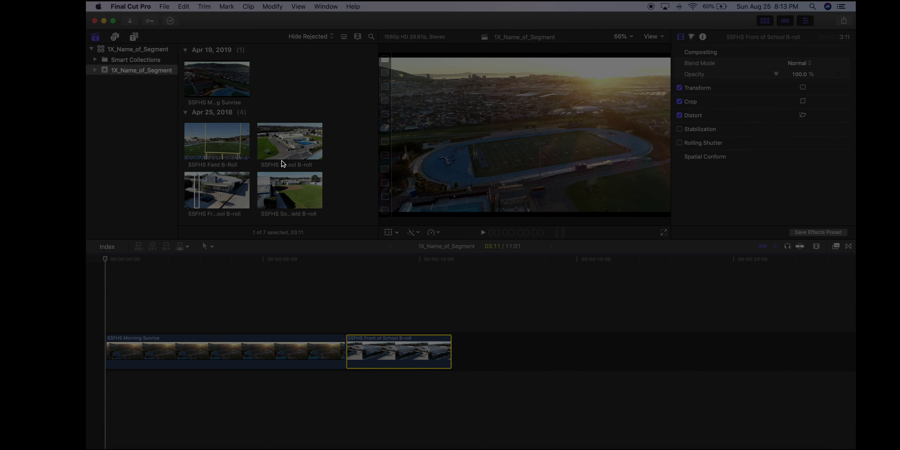
Mark SSFHS Swimming Pool B-roll from 41:23 to about 47:21 and append that range to the primary storyline
left_click(292, 139)
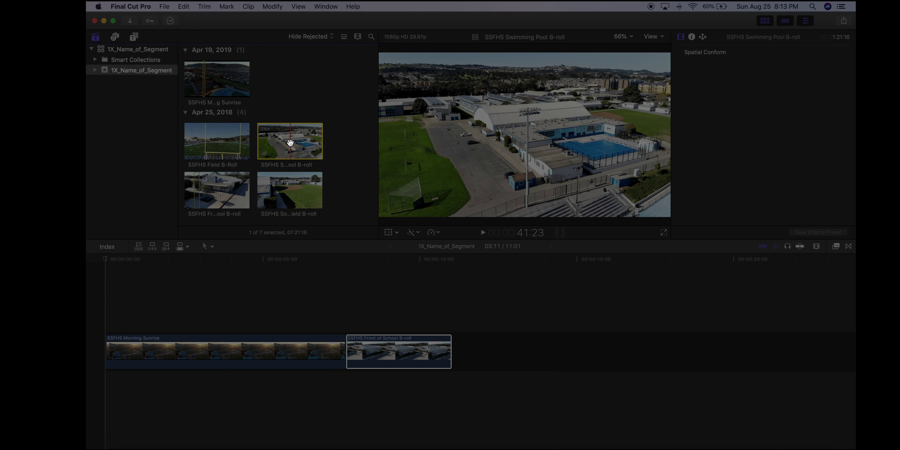
key("i")
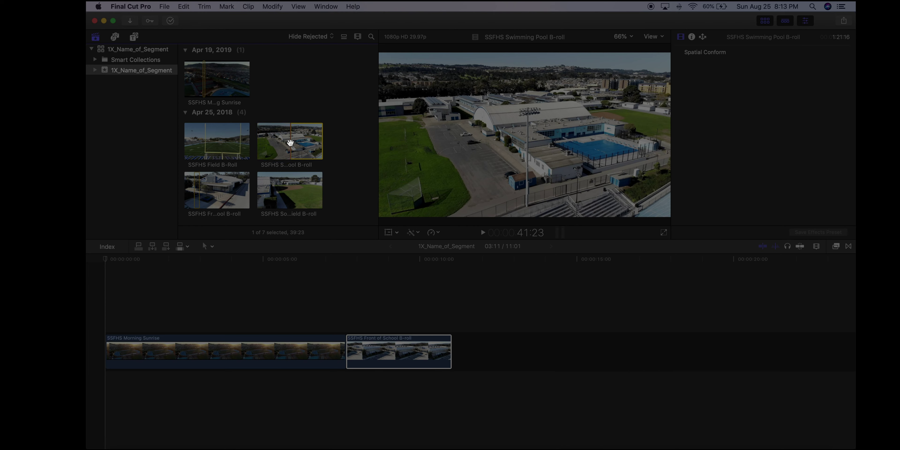
key("space")
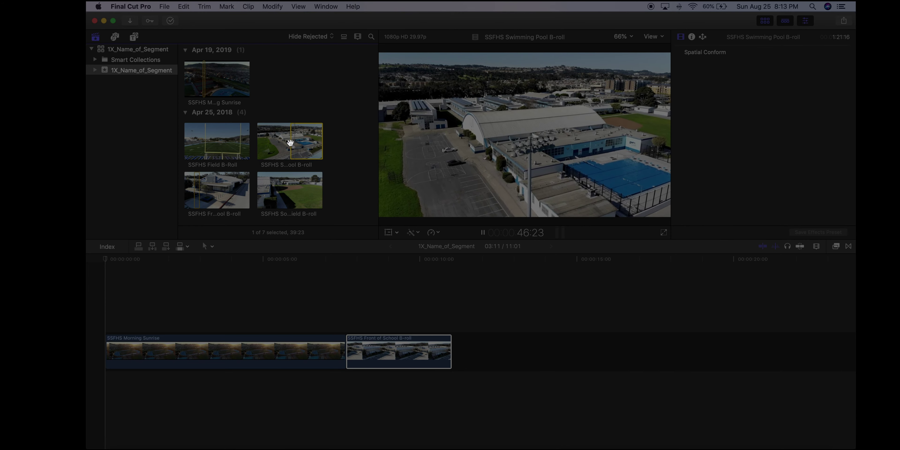
key("space")
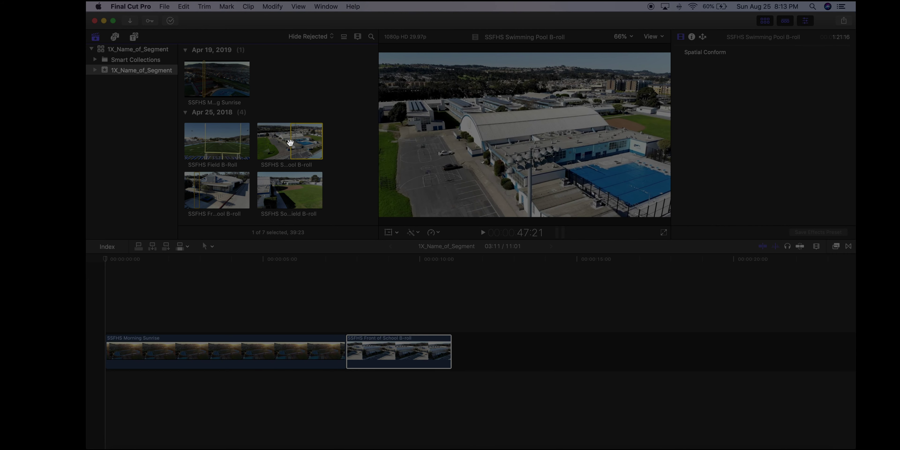
left_click_drag(290, 143, 464, 338)
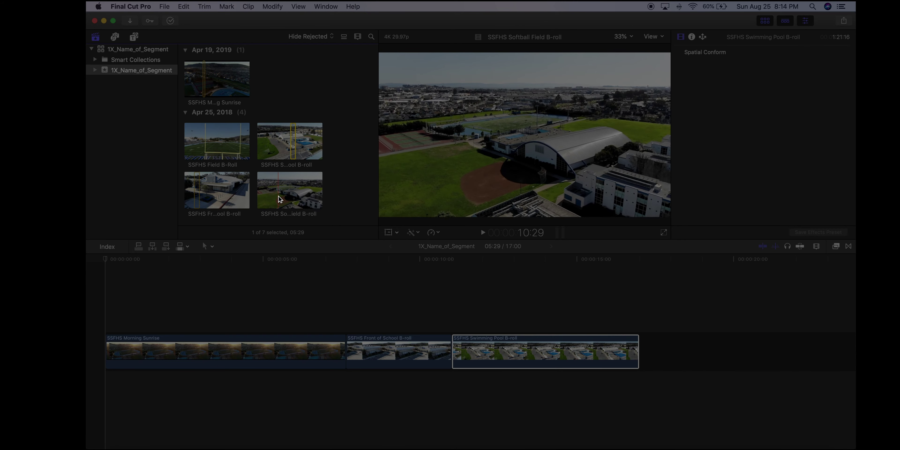
Mark SSFHS Softball Field B-roll from 4:17 to 8:27 and append that range after the Swimming Pool clip
left_click(266, 196)
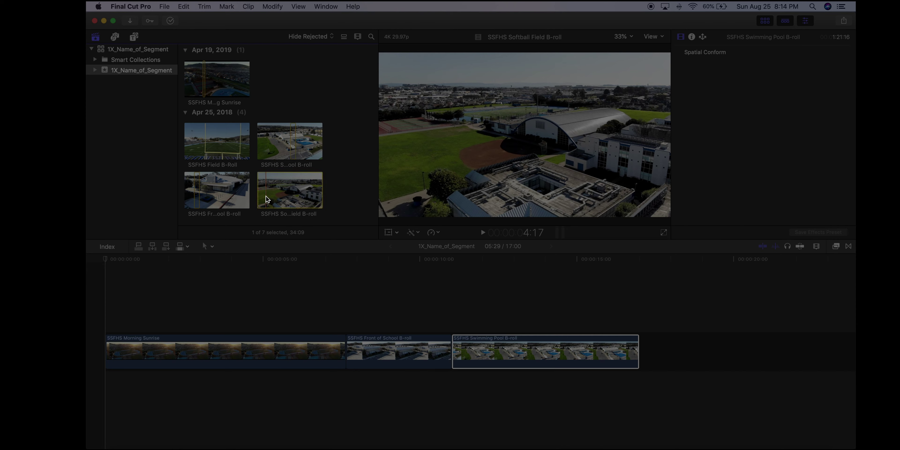
key("i")
key("space")
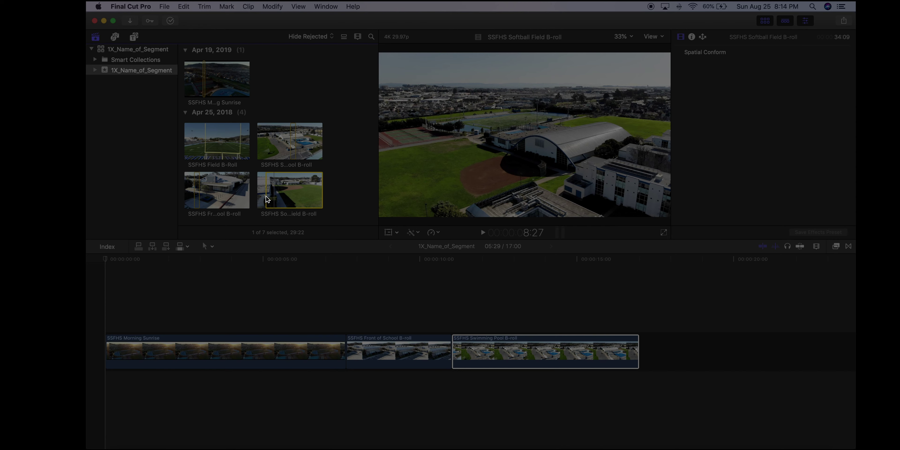
key("o")
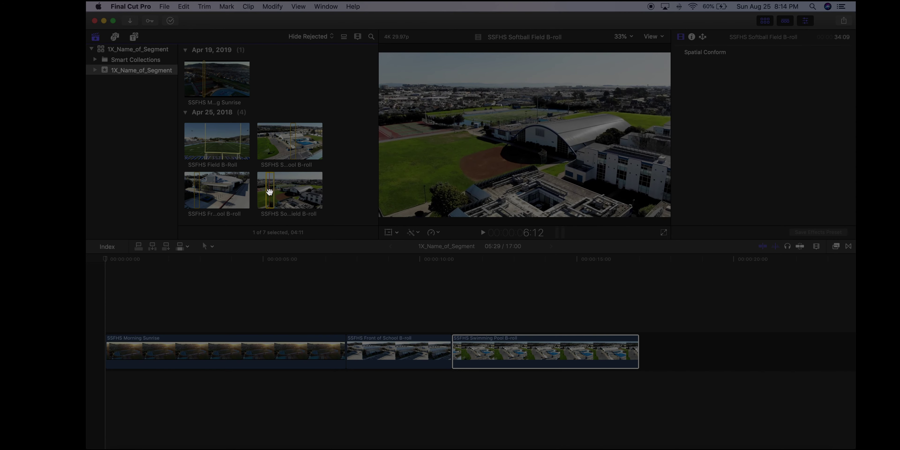
left_click_drag(269, 191, 645, 353)
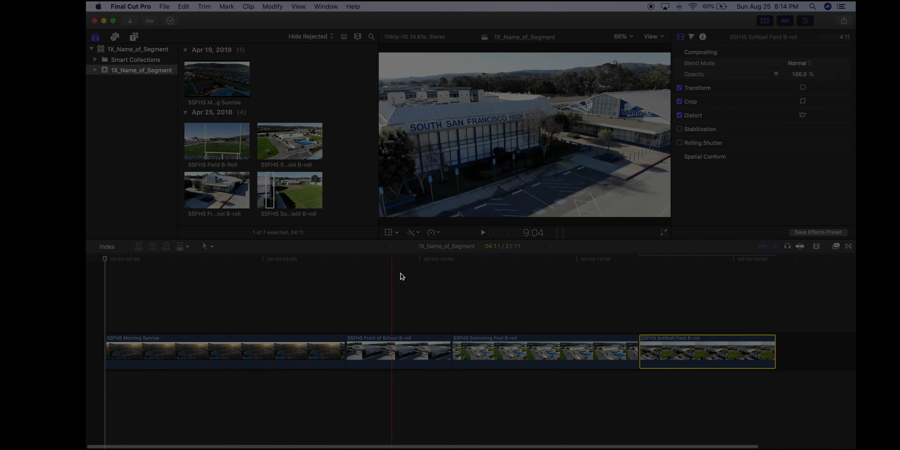
key("super+1")
scroll(298, 160, "down", 5)
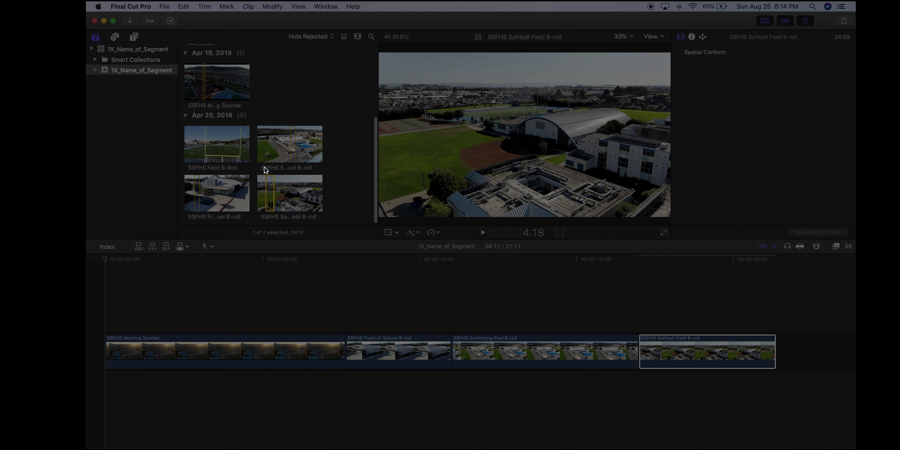
left_click_drag(171, 258, 214, 258)
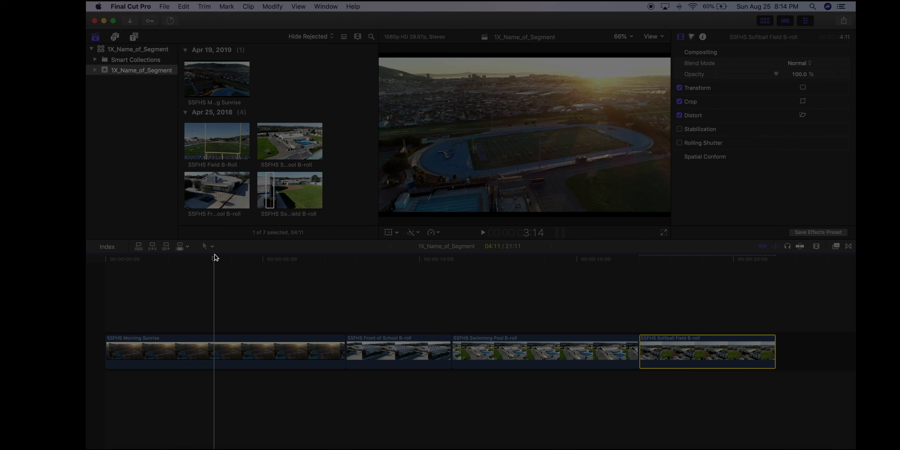
key("super+minus")
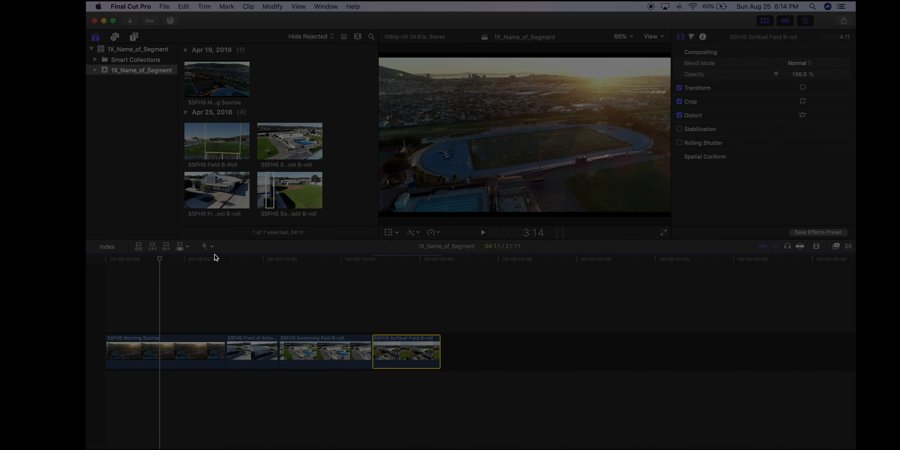
key("super+equal")
key("super+minus")
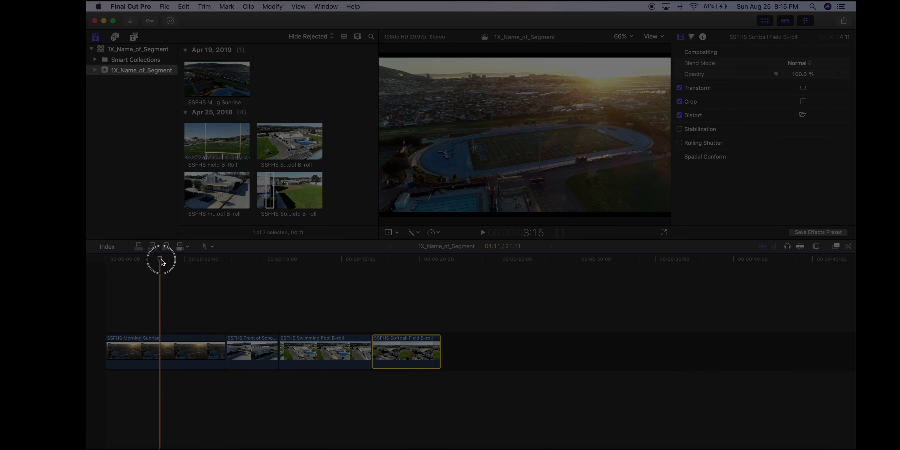
Add a Cross Dissolve transition to the beginning of the SSFHS Morning Sunrise clip in the timeline
left_click(97, 258)
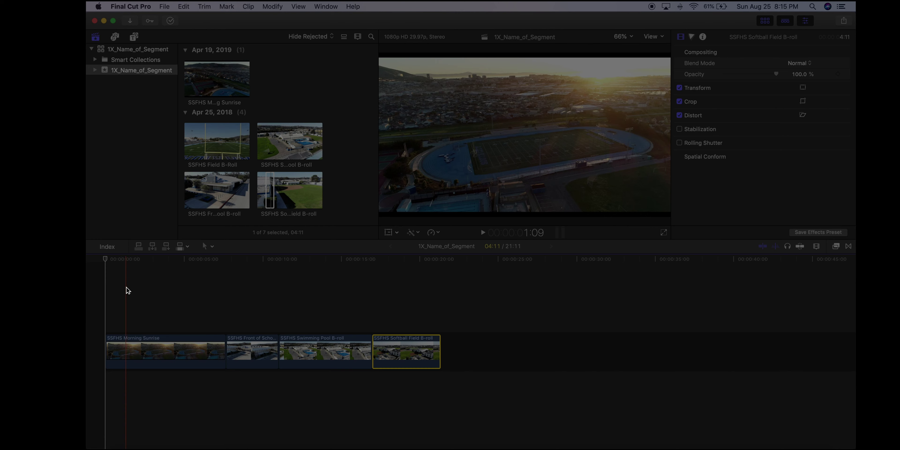
left_click(93, 261)
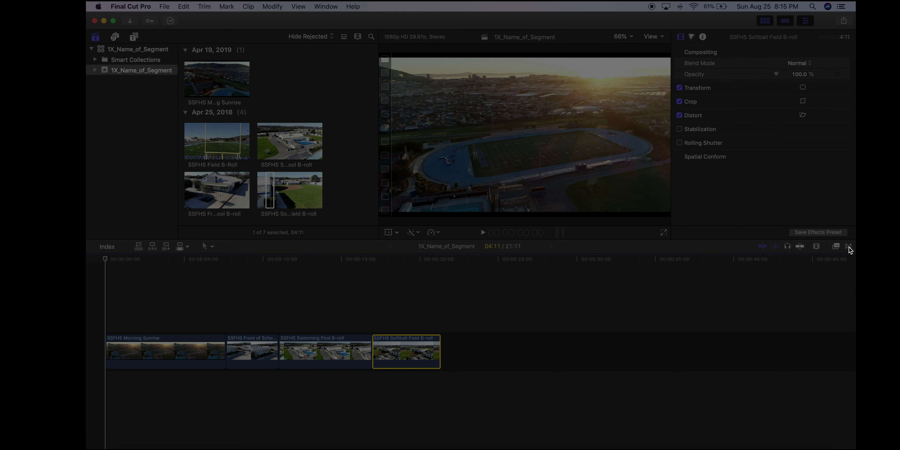
left_click(849, 247)
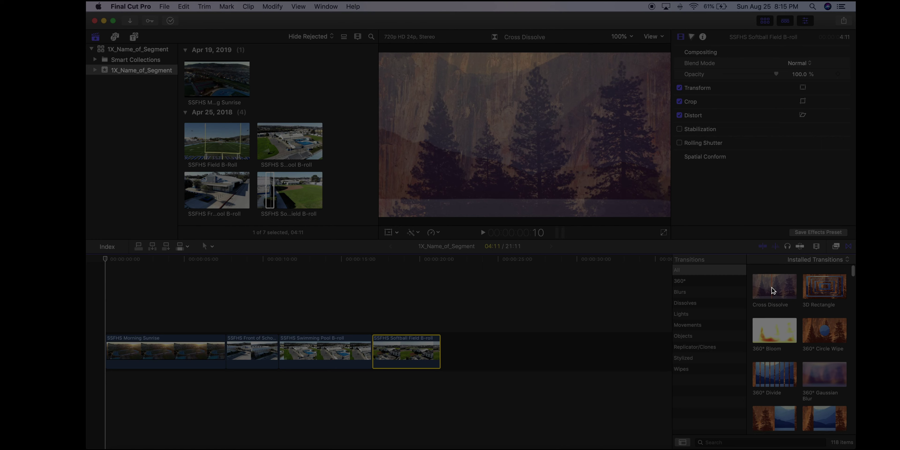
scroll(772, 287, "down", 1)
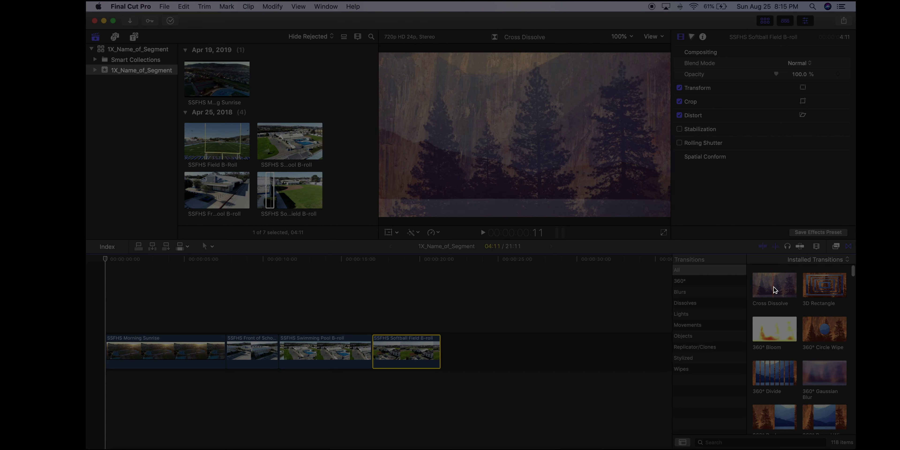
left_click_drag(772, 289, 111, 346)
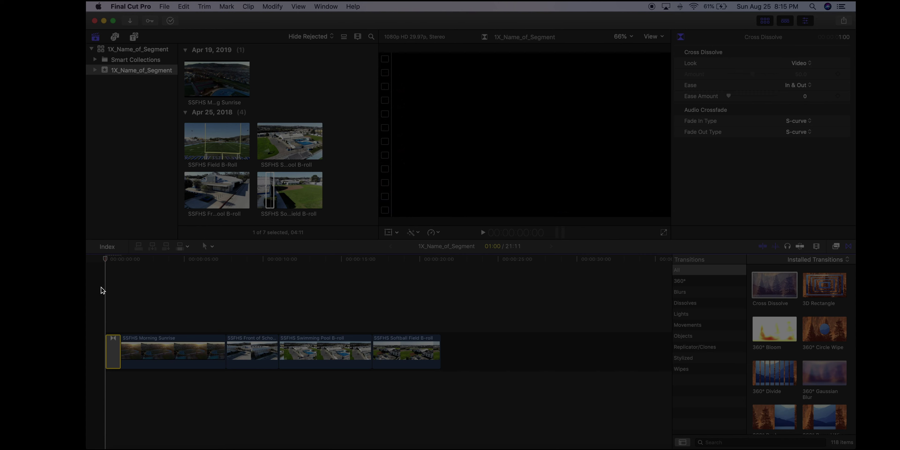
Play the timeline from its beginning to check the opening Cross Dissolve
left_click(91, 261)
key("space")
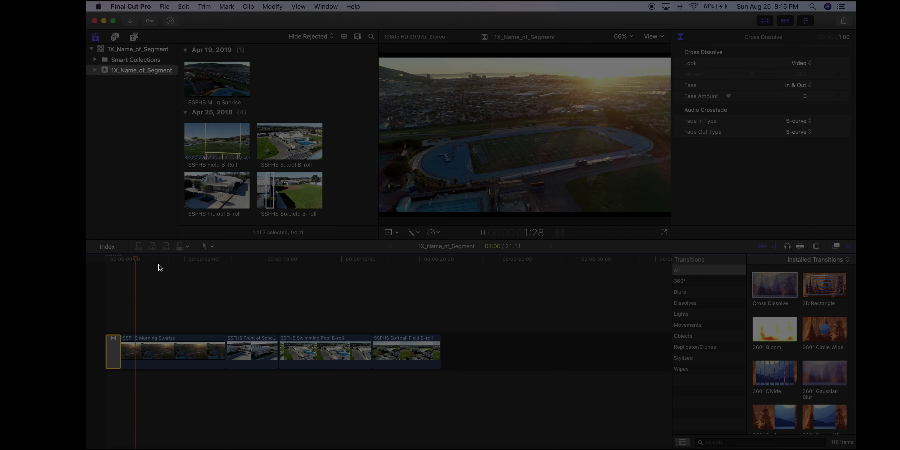
key("space")
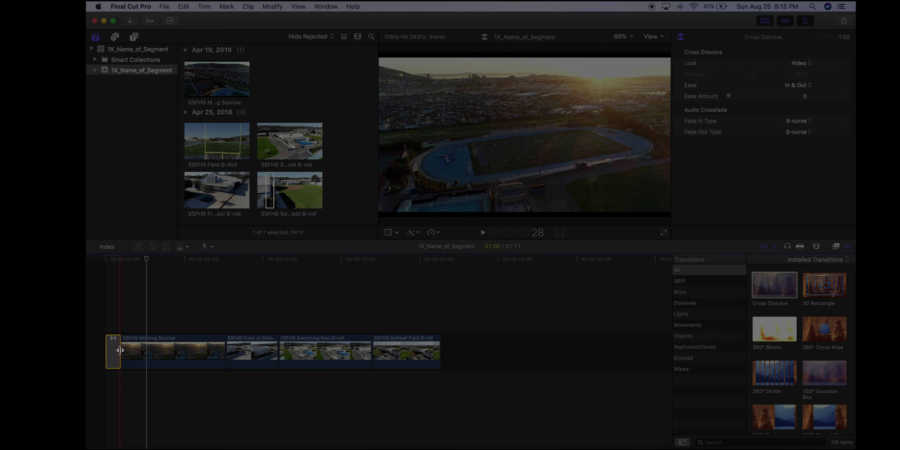
Lengthen the opening Cross Dissolve to 4:00 and play the edit from the beginning to review it
left_click_drag(120, 350, 167, 350)
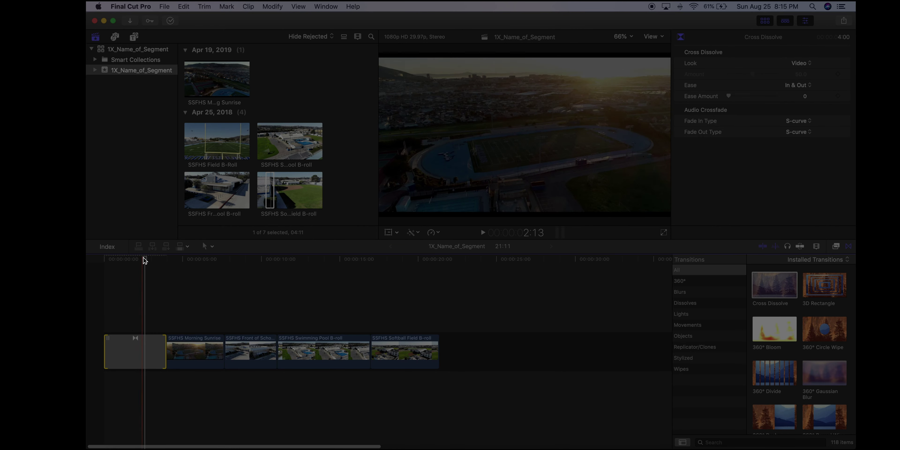
left_click_drag(146, 260, 94, 264)
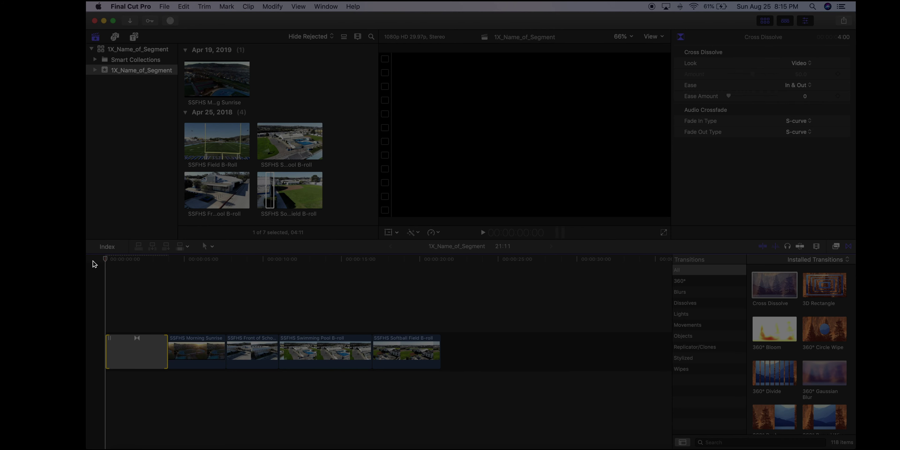
key("space")
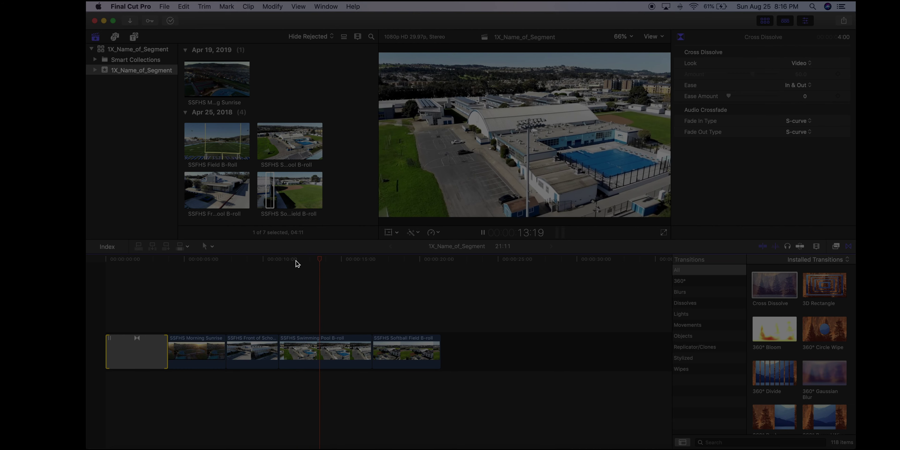
left_click(247, 262)
left_click_drag(233, 263, 91, 267)
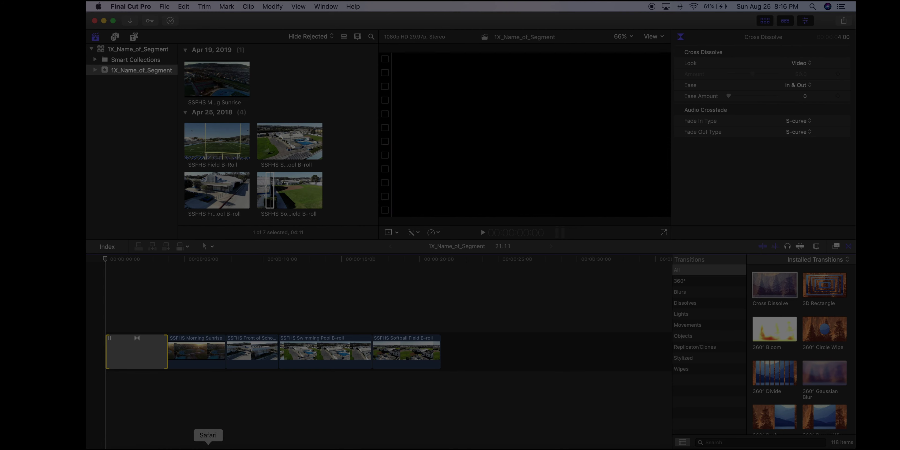
Switch to Safari, go to YouTube, and open YouTube Studio for the signed-in channel
left_click(208, 447)
left_click(284, 88)
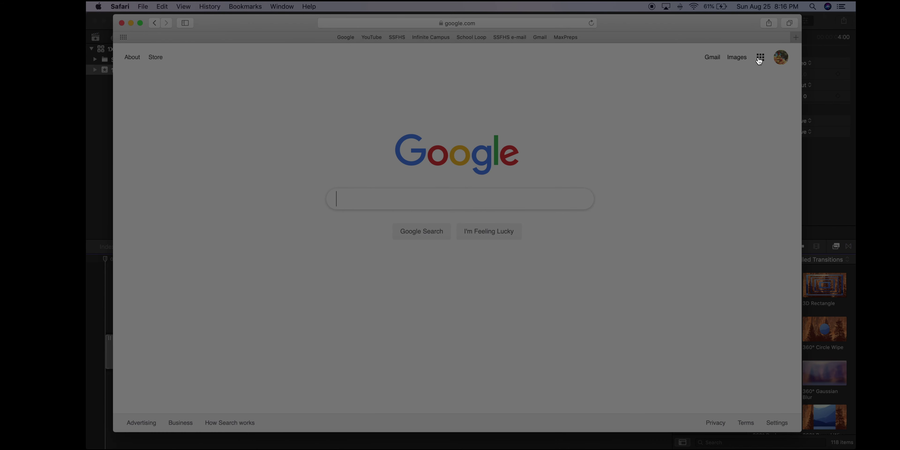
left_click(759, 59)
left_click(718, 160)
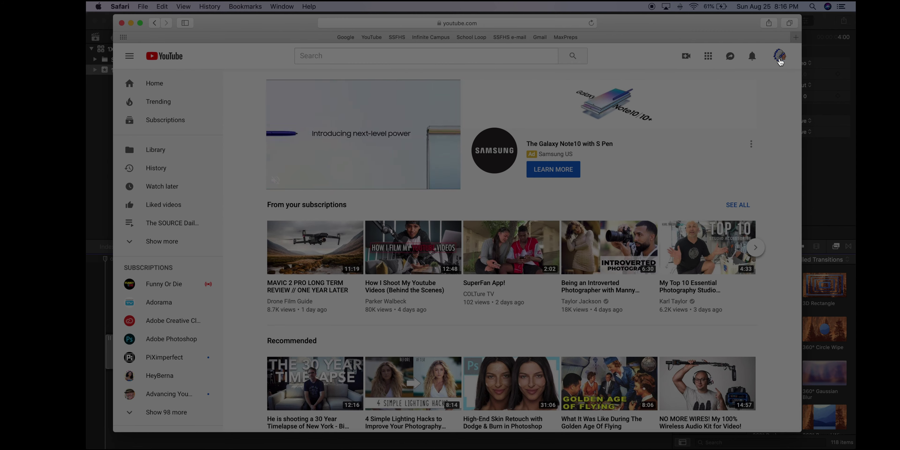
left_click(779, 59)
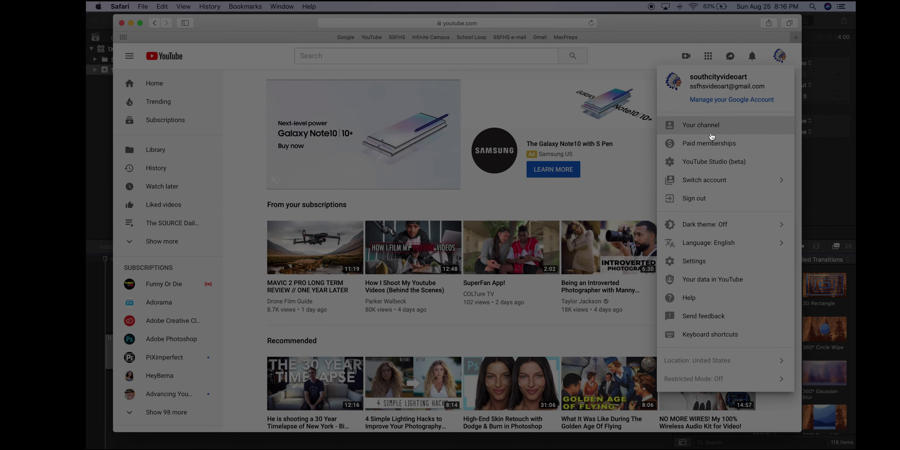
left_click(713, 163)
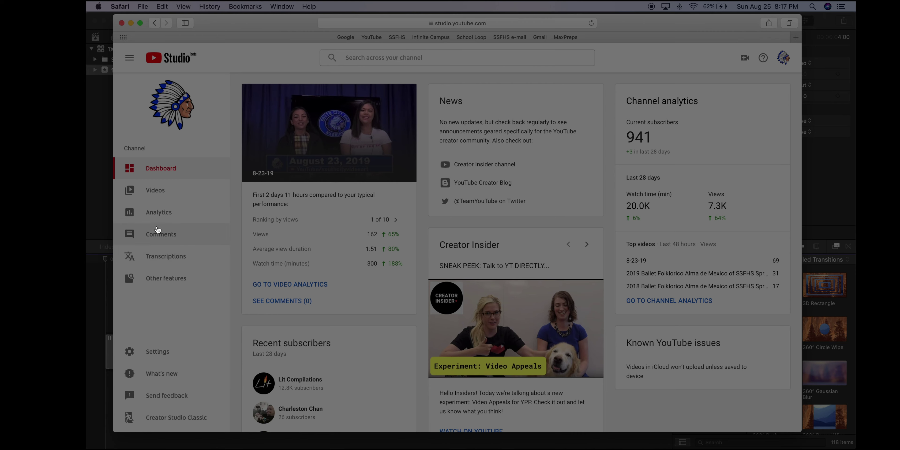
Open the Audio Library from YouTube Studio's other features and filter the free music by genre Pop and mood Happy
mouse_move(170, 277)
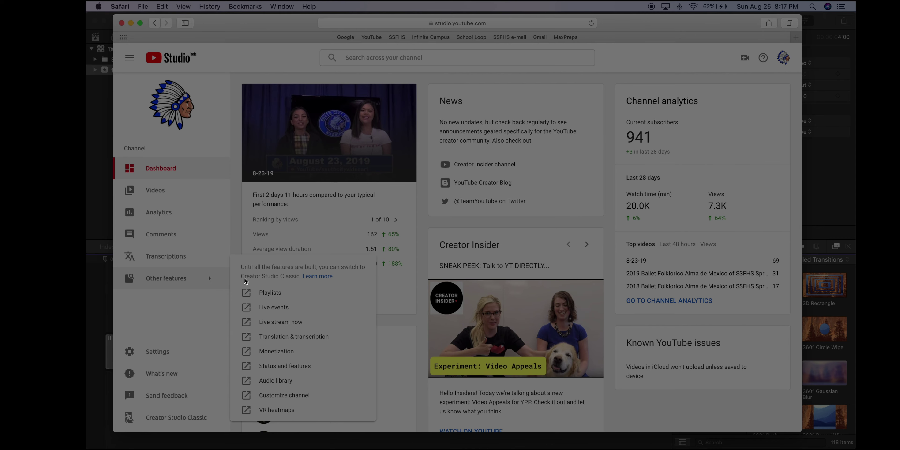
left_click(276, 384)
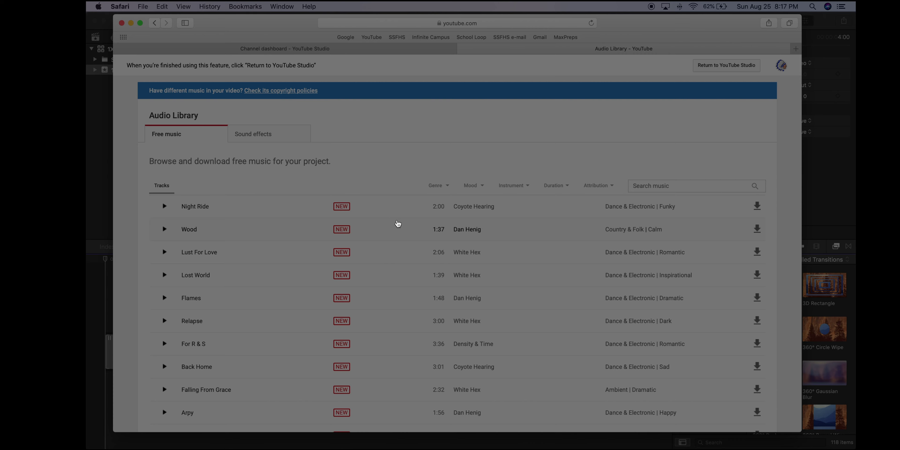
left_click(449, 187)
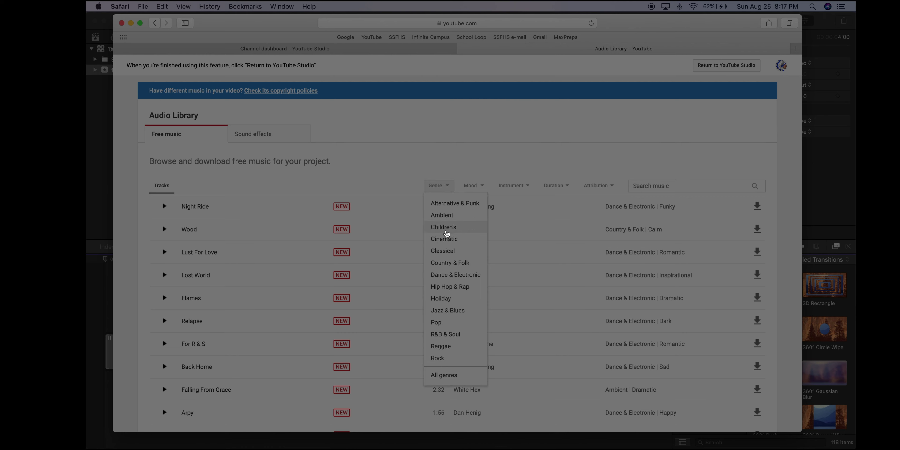
left_click(441, 322)
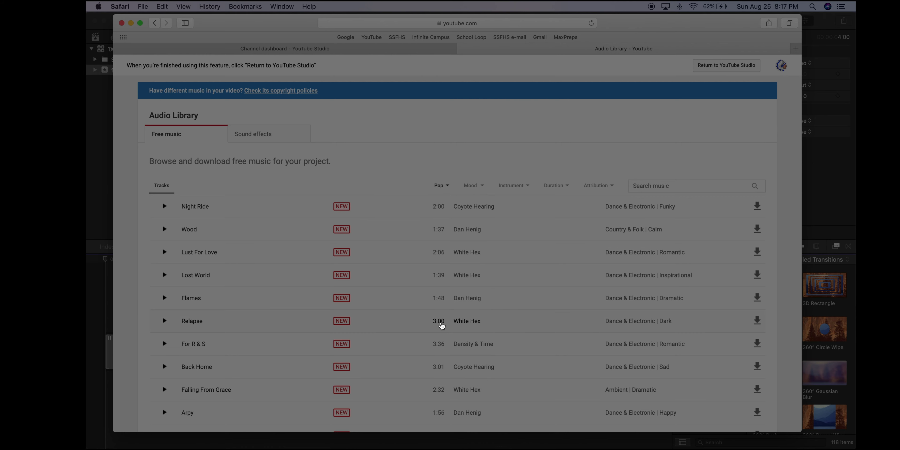
left_click(481, 187)
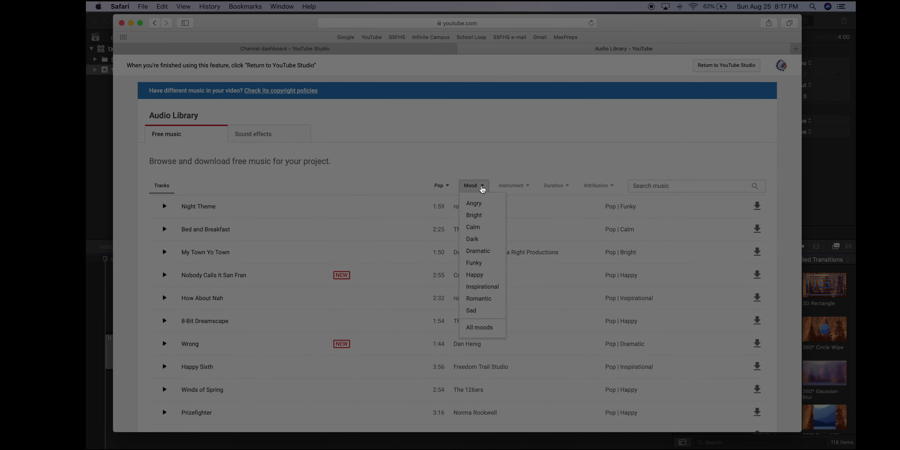
left_click(474, 276)
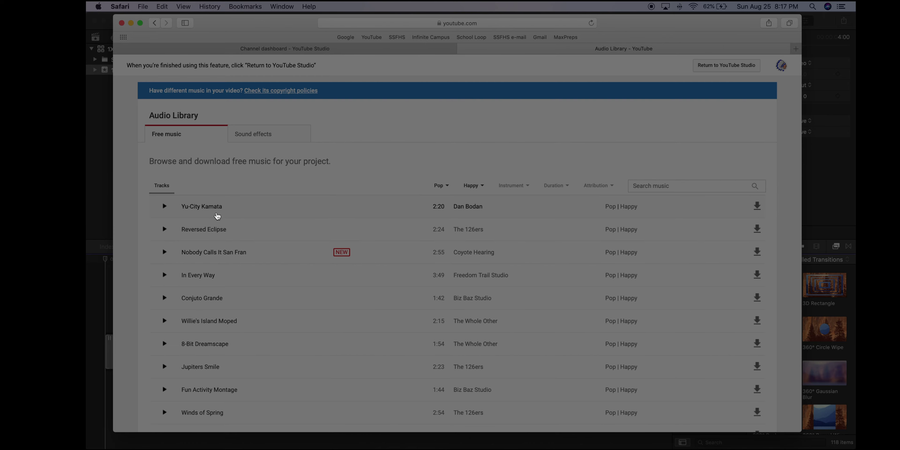
Browse the filtered tracks, preview Silver Skies by The 126ers at a raised volume, and stop playback
scroll(217, 215, "down", 5)
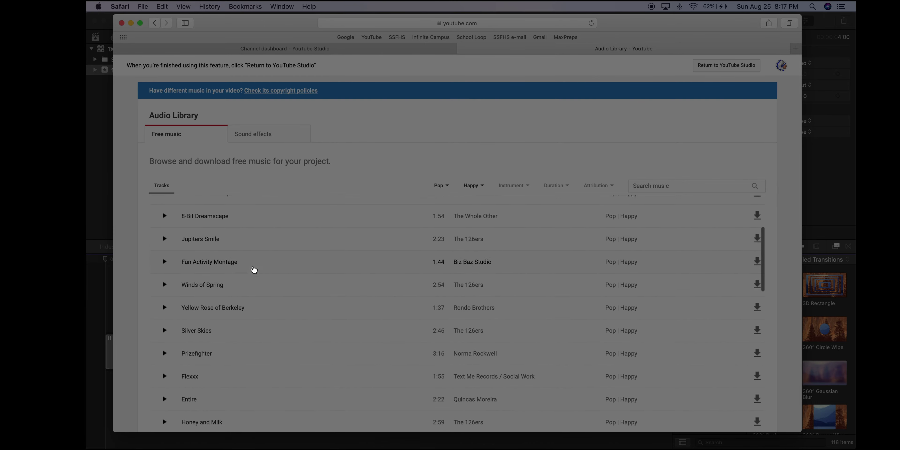
scroll(254, 269, "down", 3)
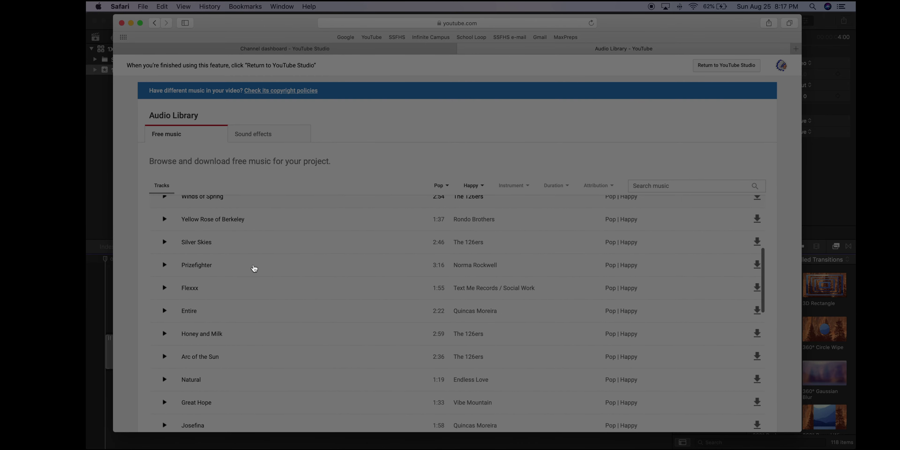
left_click(164, 242)
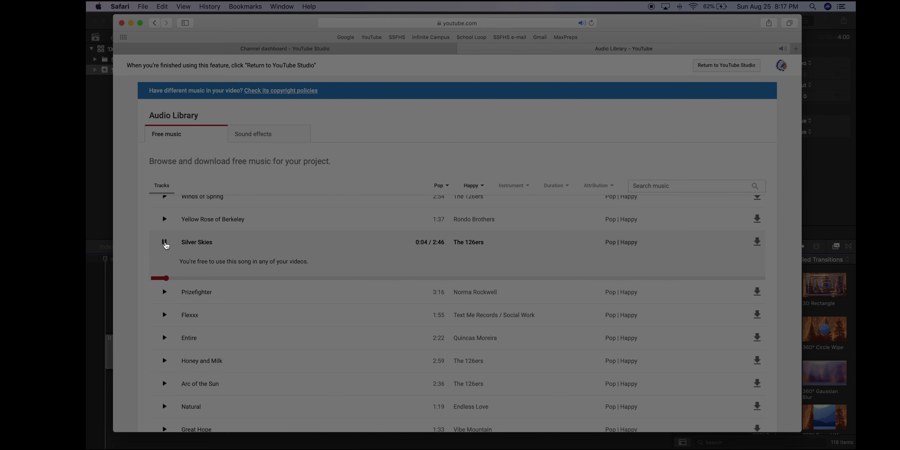
key("XF86AudioRaiseVolume")
left_click(163, 241)
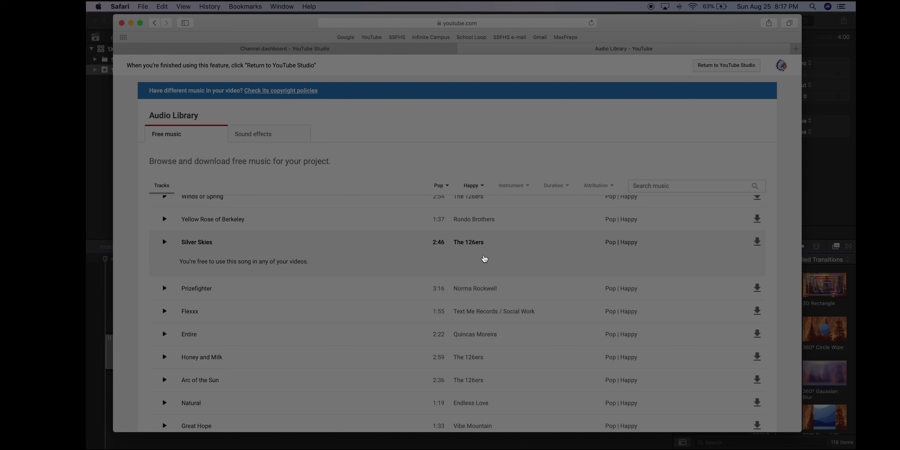
Download the Silver Skies track, pause its automatic playback in iTunes, and quit iTunes
left_click(757, 242)
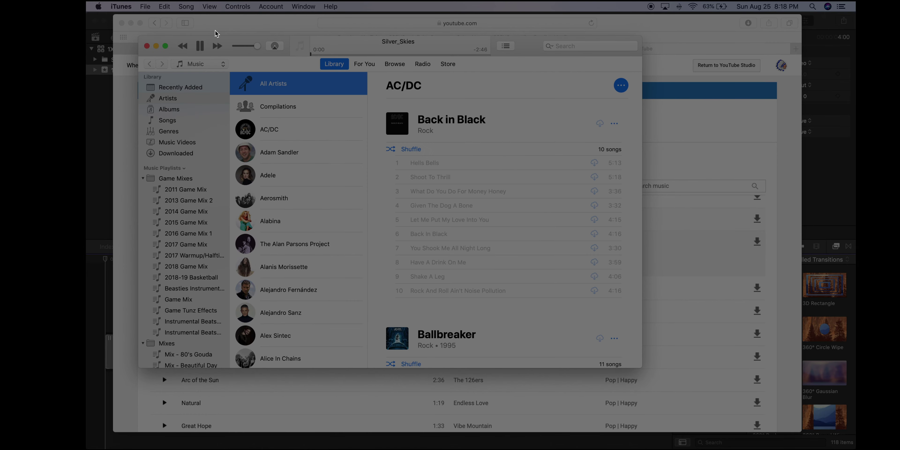
left_click(200, 46)
left_click(129, 5)
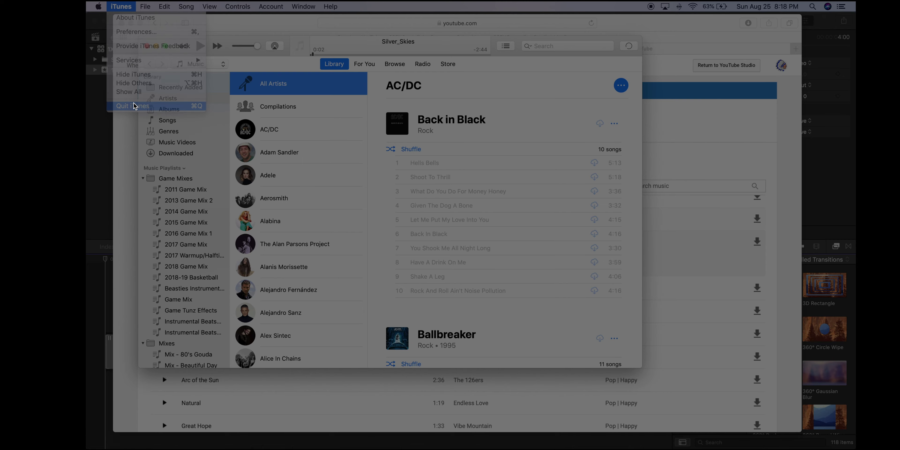
left_click(151, 46)
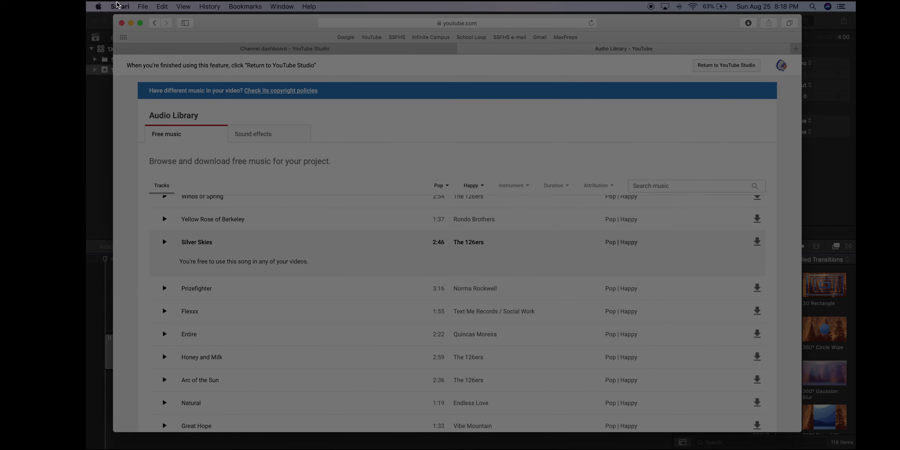
Quit Safari and minimize the Final Cut Pro window to reveal the desktop
left_click(119, 5)
left_click(140, 124)
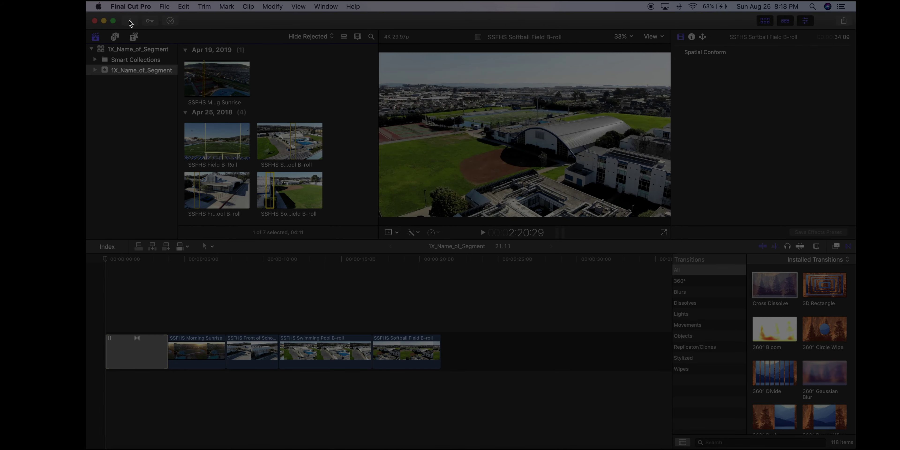
left_click(104, 21)
left_click(686, 187)
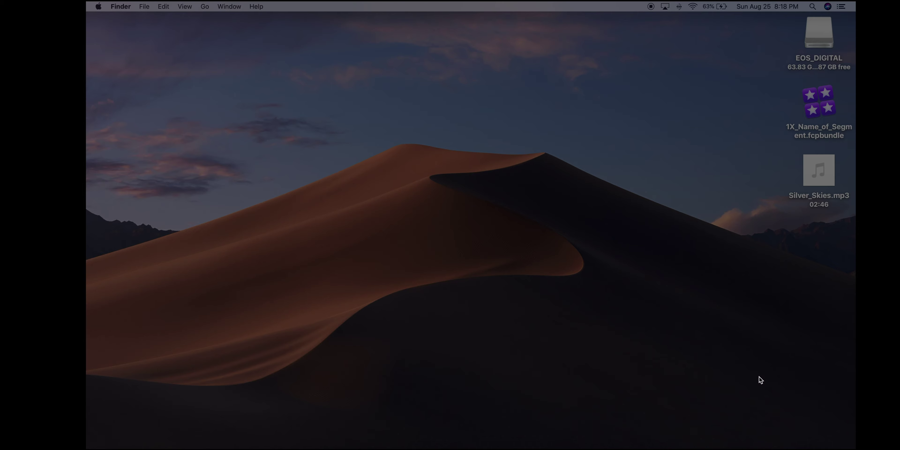
Check the Downloads folder in Finder for the music file and close its window
left_click(202, 5)
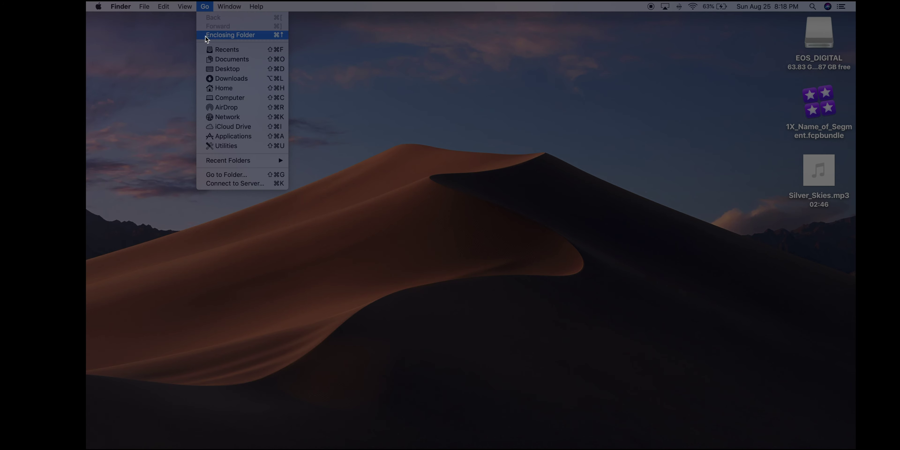
left_click(227, 76)
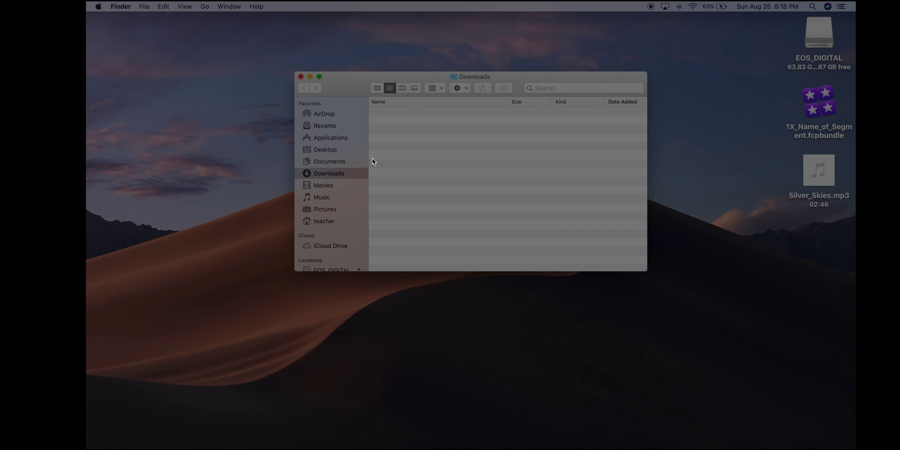
left_click(300, 77)
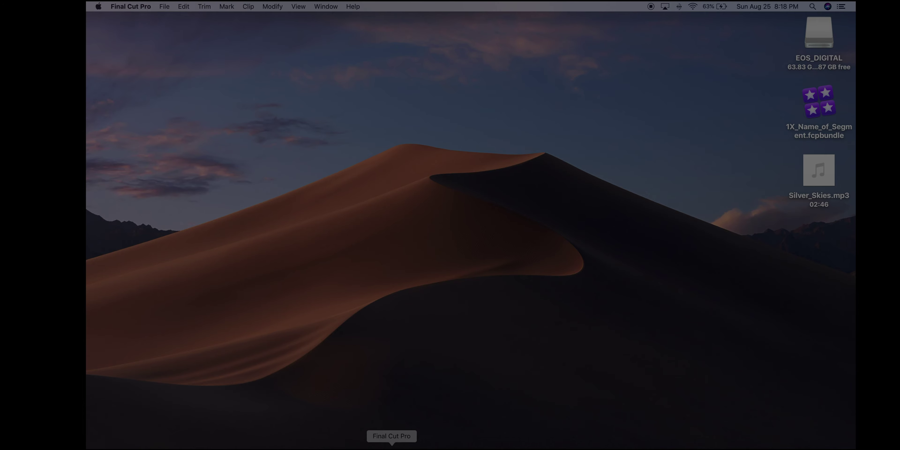
Return to Final Cut Pro and import Silver_Skies.mp3 from the Desktop into the 1X_Name_of_Segment event, copying it to the library
left_click(802, 442)
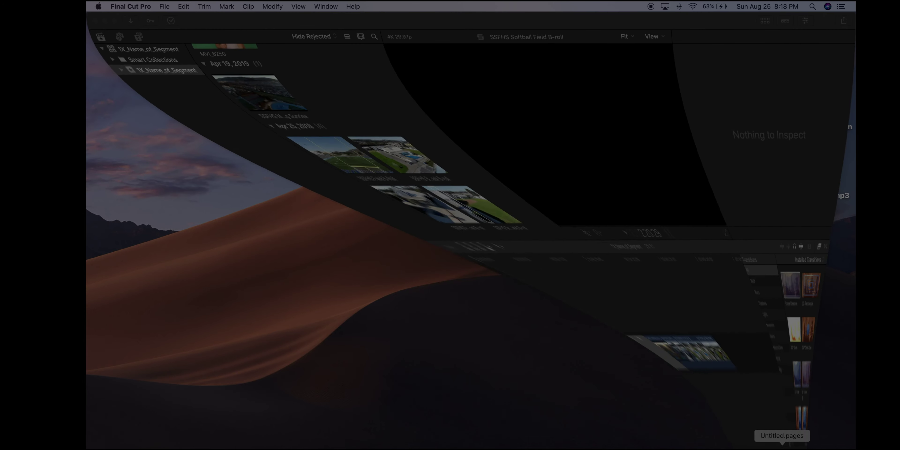
left_click(135, 106)
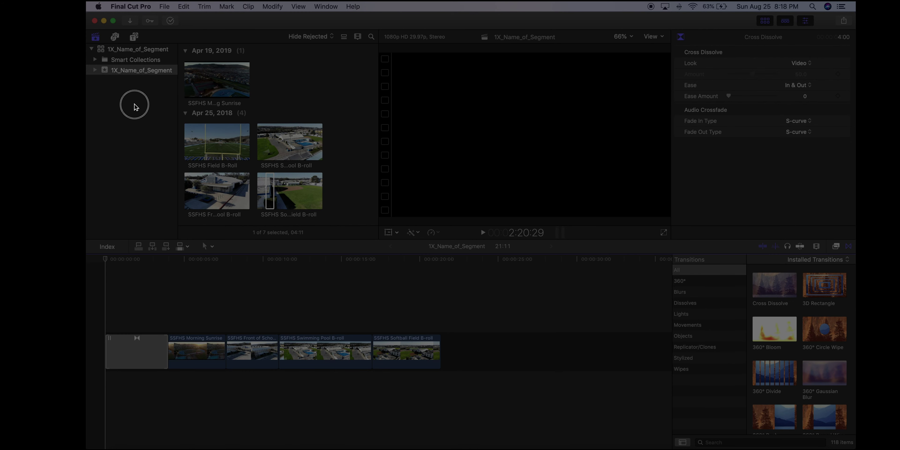
left_click(164, 6)
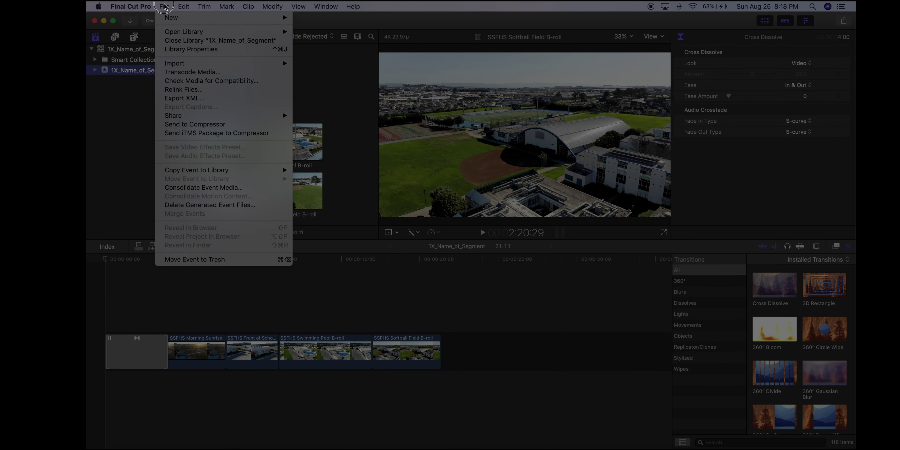
mouse_move(174, 64)
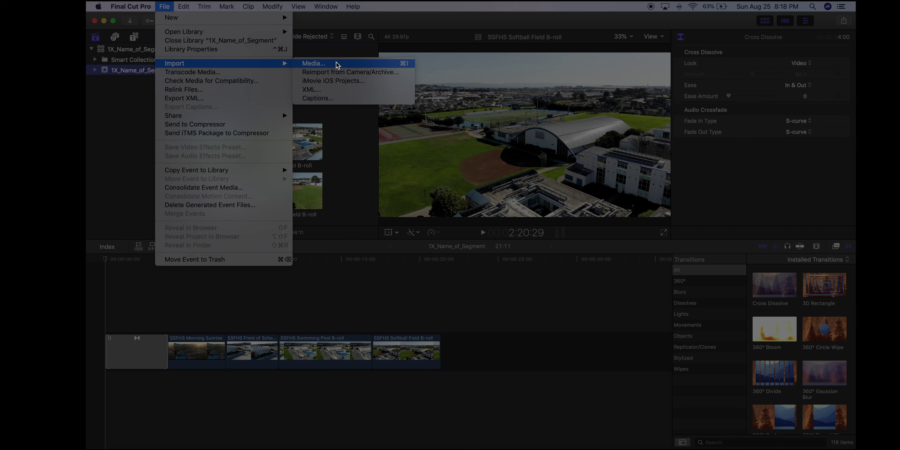
left_click(336, 64)
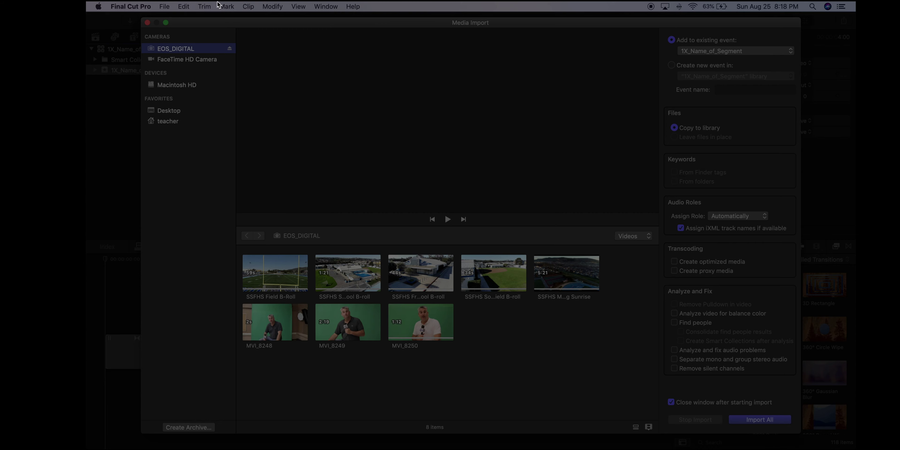
left_click(168, 110)
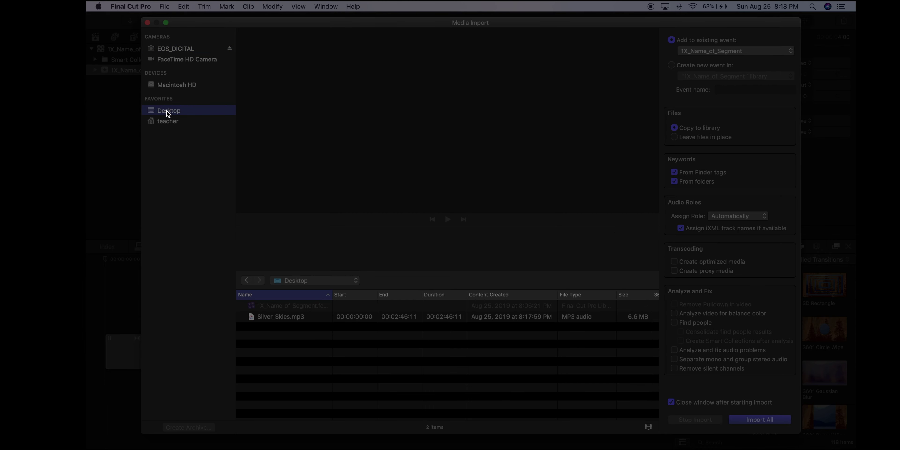
left_click(262, 316)
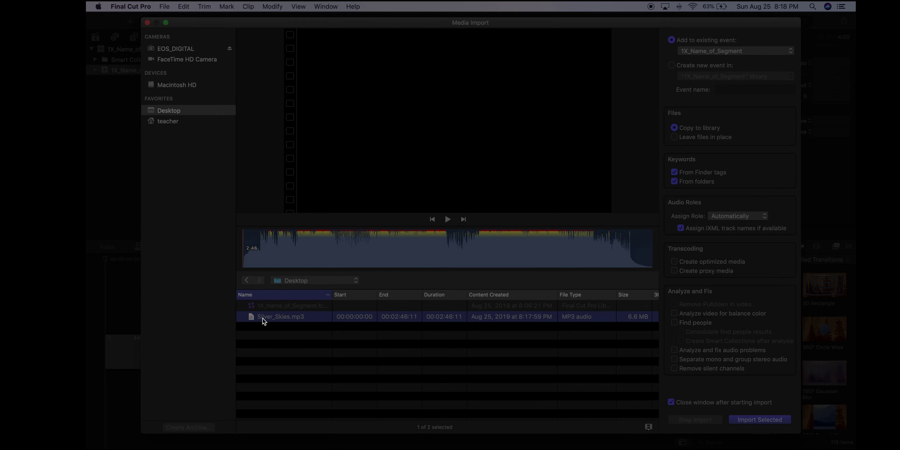
left_click(762, 421)
Place the Silver_Skies audio beneath the video clips at the start of the timeline and play the edit with the music
left_click(211, 87)
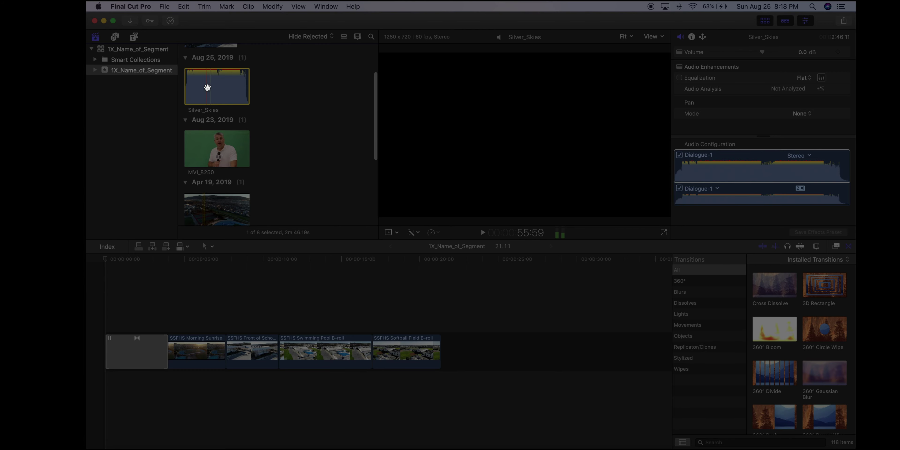
left_click_drag(201, 87, 101, 380)
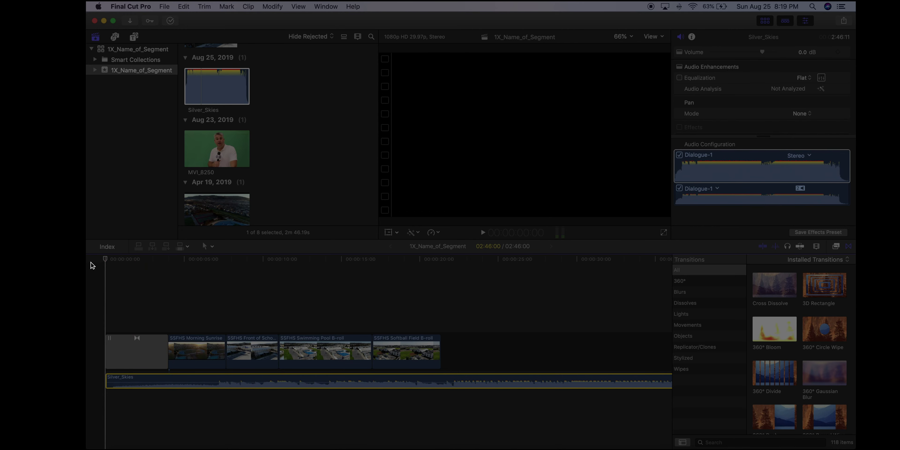
key("space")
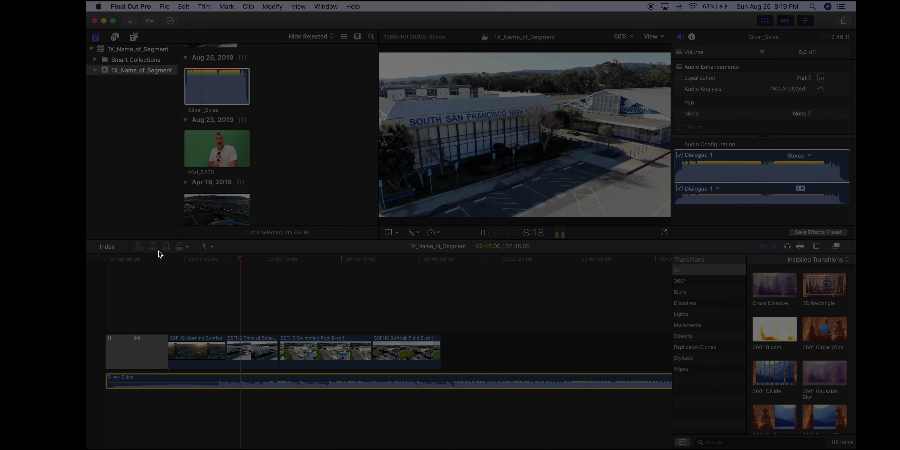
key("space")
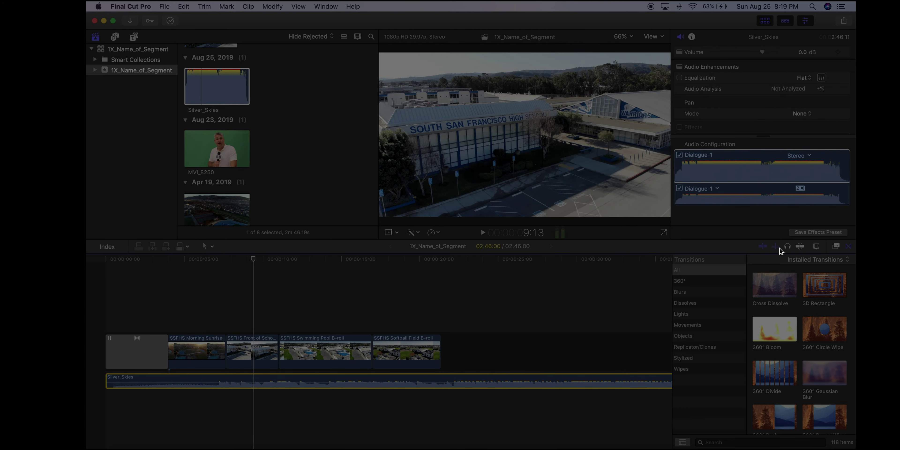
With skimming off and snapping on, trim the end of the SSFHS Morning Sunrise clip to the playhead at about 7:04
left_click(763, 247)
left_click(799, 247)
left_click_drag(254, 261, 217, 266)
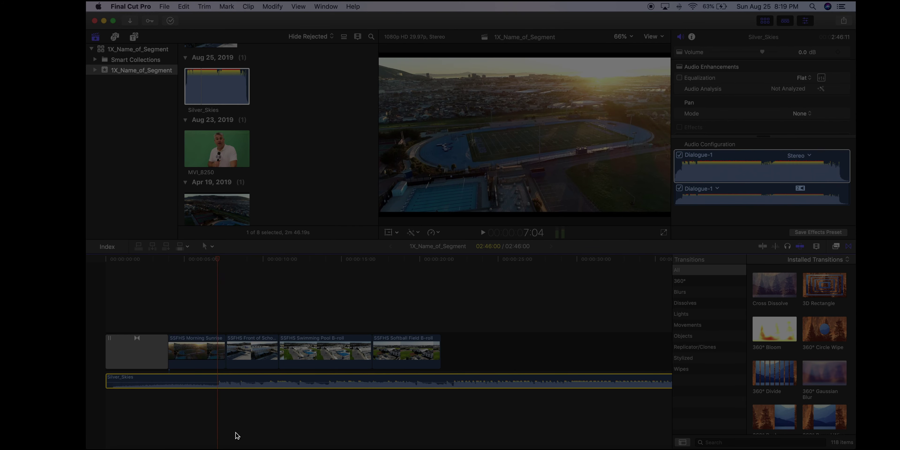
left_click(219, 262)
left_click_drag(224, 350, 221, 350)
Play the timeline from about 6:00 to check the cut after SSFHS Morning Sunrise against the music
left_click(200, 260)
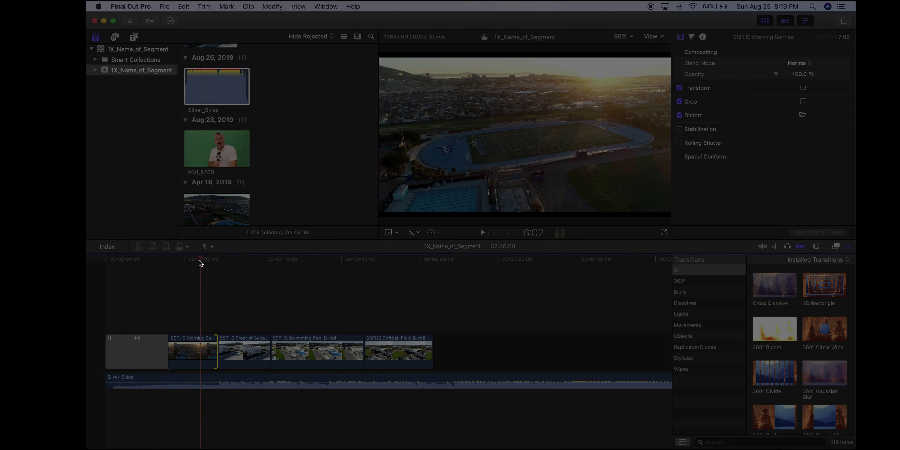
key("space")
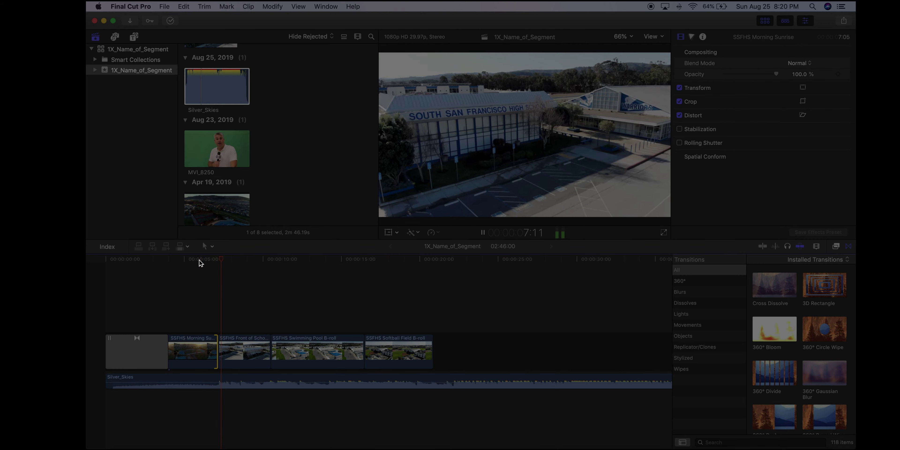
key("space")
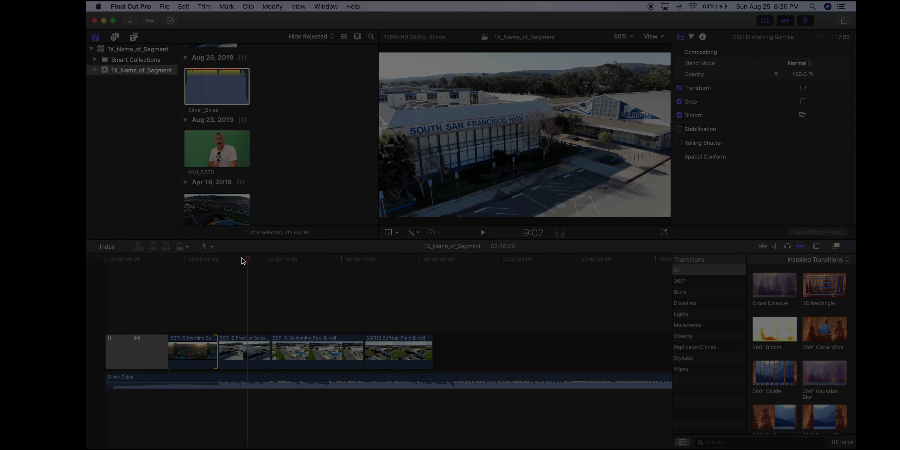
left_click_drag(211, 262, 200, 267)
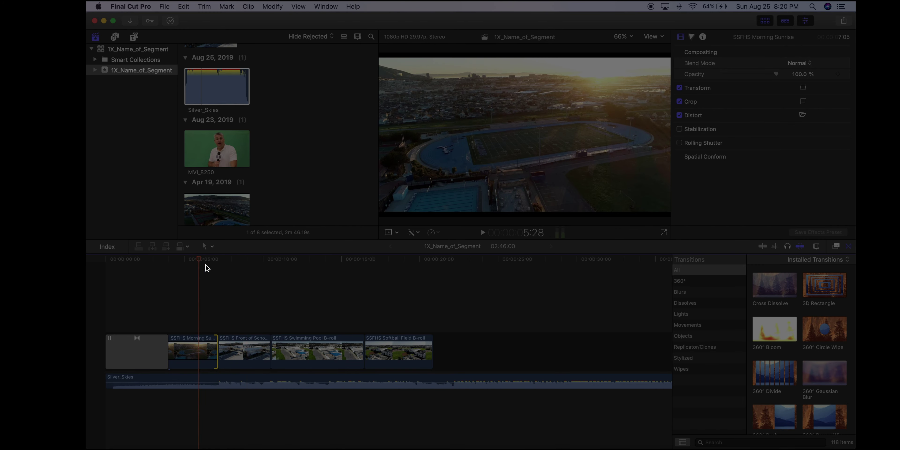
key("space")
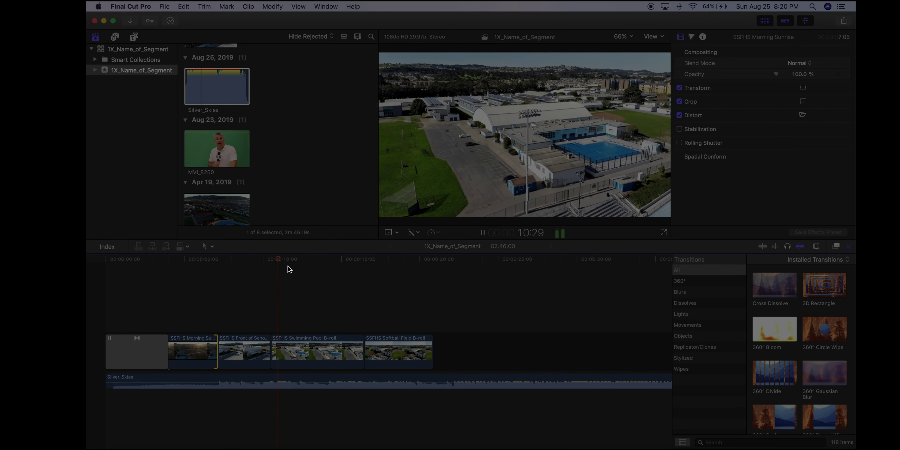
Play through the pool footage to find the musical cue and trim the end of SSFHS Swimming Pool B-roll to about 14:07
key("space")
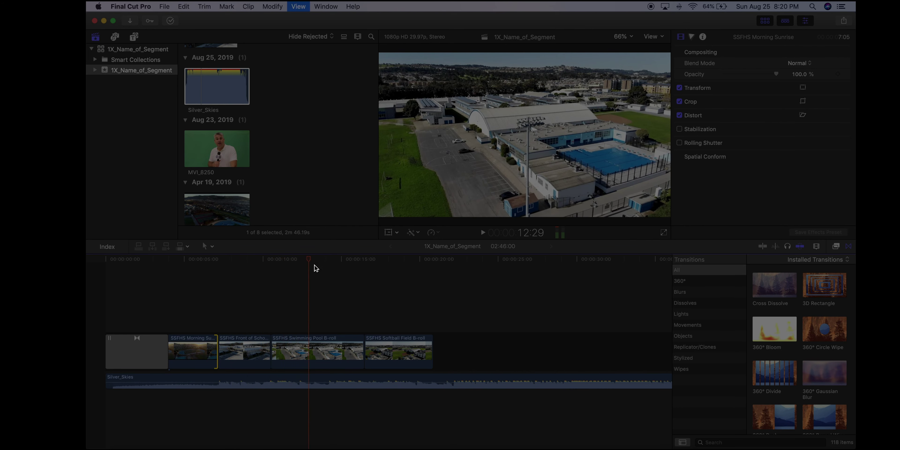
left_click(236, 263)
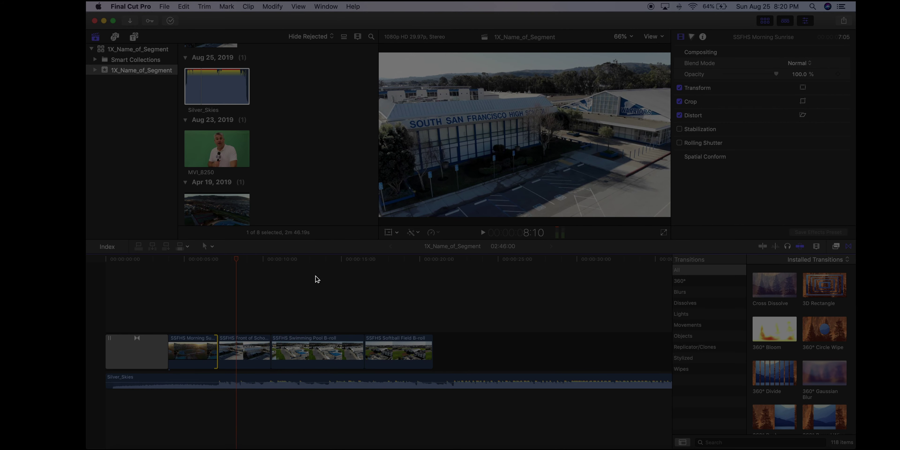
key("space")
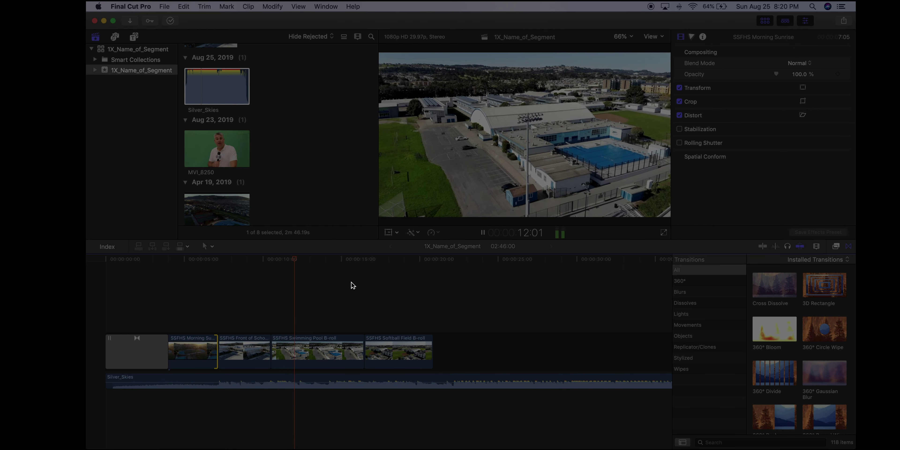
key("space")
left_click(328, 261)
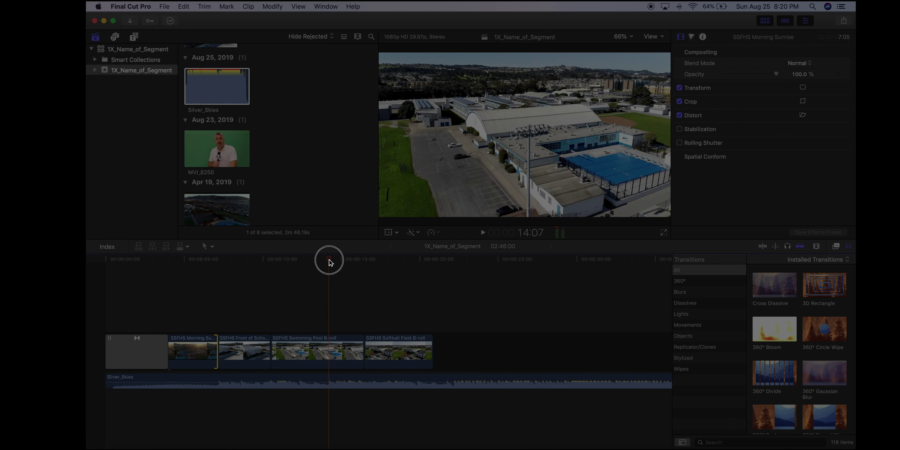
left_click_drag(364, 341, 329, 343)
Play on to the next musical cue and trim the end of SSFHS Softball Field B-roll to about 17:29
left_click_drag(293, 266, 361, 269)
key("space")
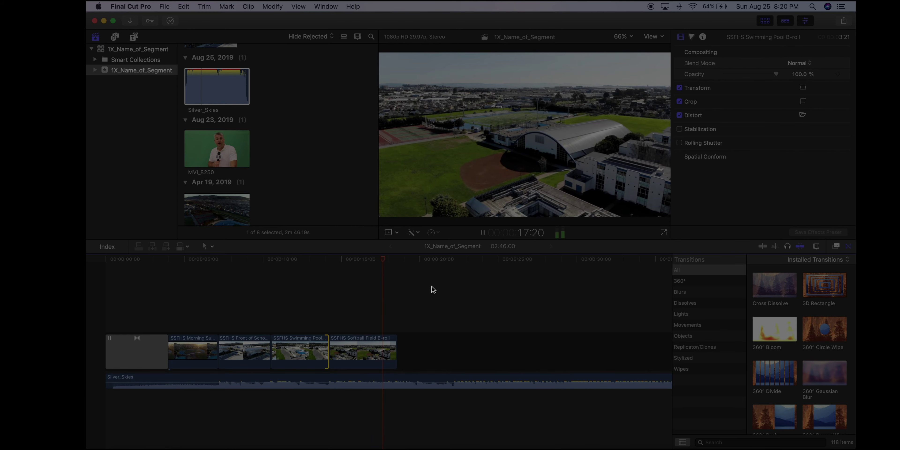
key("space")
left_click_drag(395, 261, 389, 260)
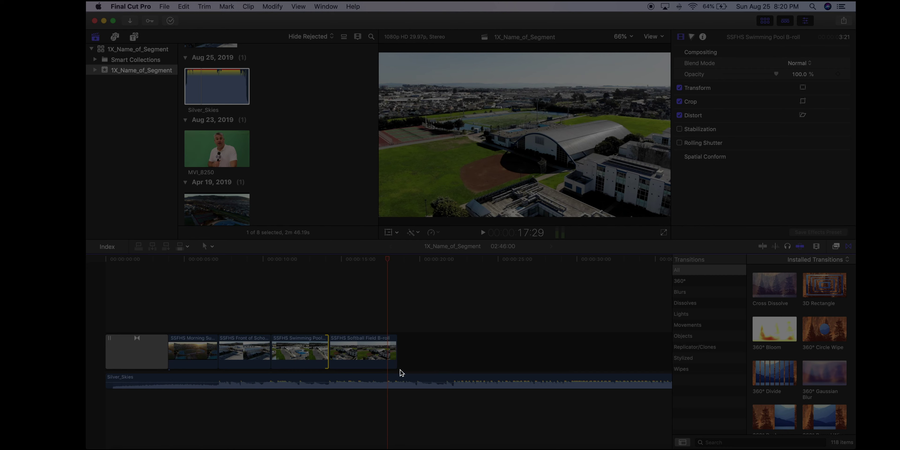
left_click_drag(395, 352, 386, 350)
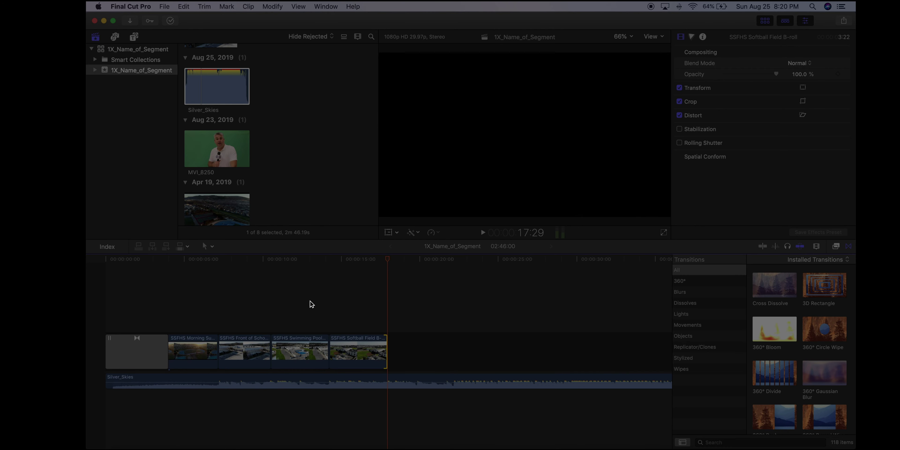
Play the edit from the start to check all cuts against the music, and park the playhead at the end of the last clip
left_click(298, 288)
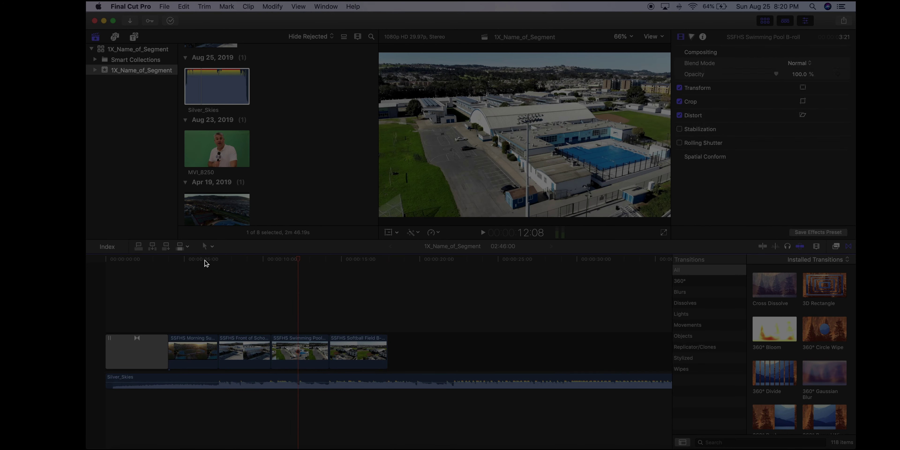
left_click_drag(206, 262, 95, 262)
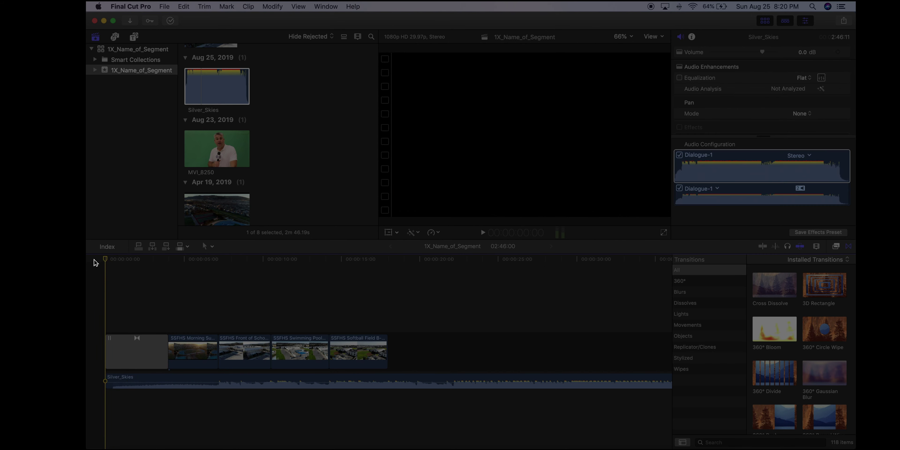
key("space")
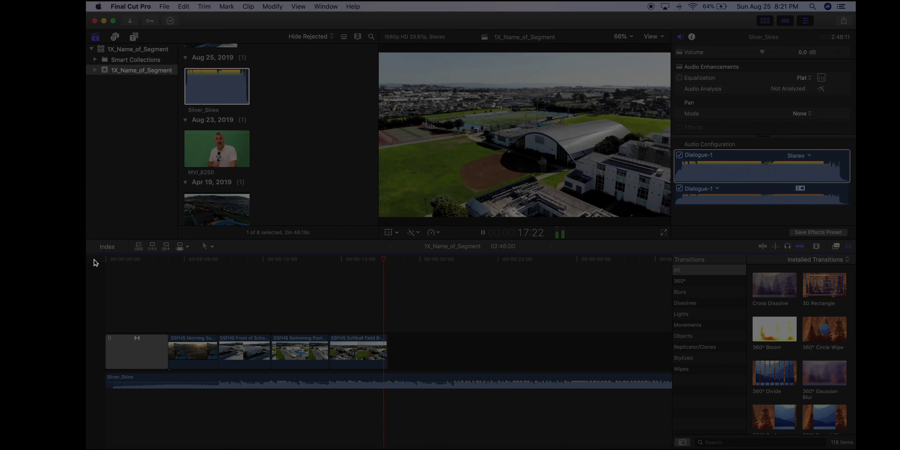
key("space")
left_click(388, 259)
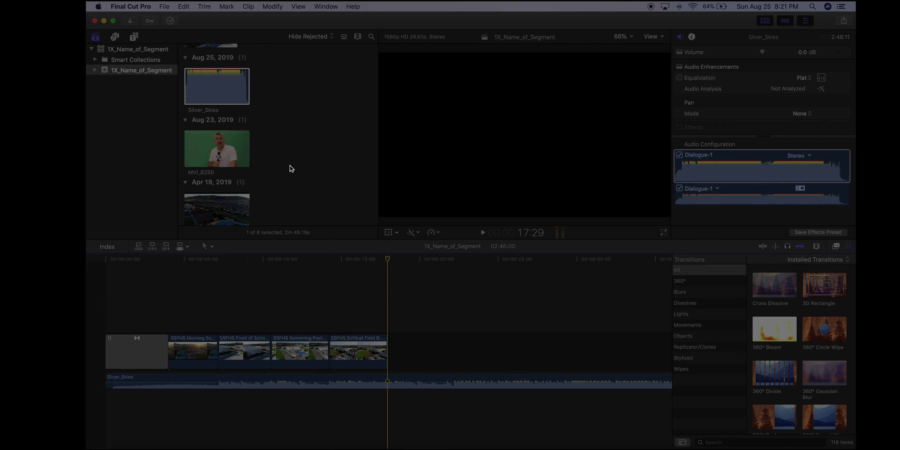
Preview the MVI_8250 green-screen clip in the browser and mark its range start at about 34:59
scroll(290, 165, "up", 2)
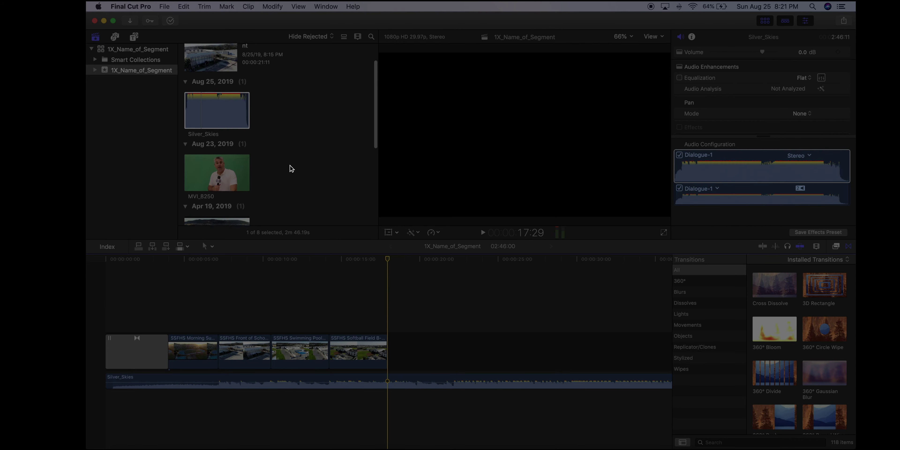
left_click(210, 163)
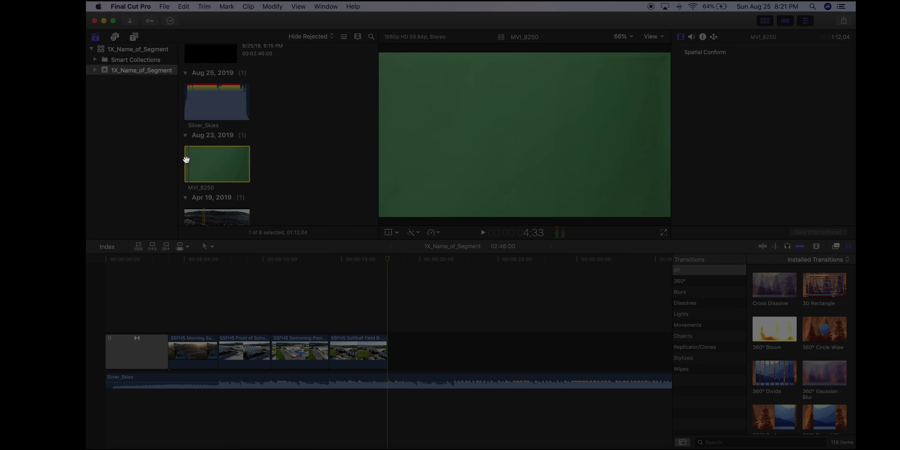
key("space")
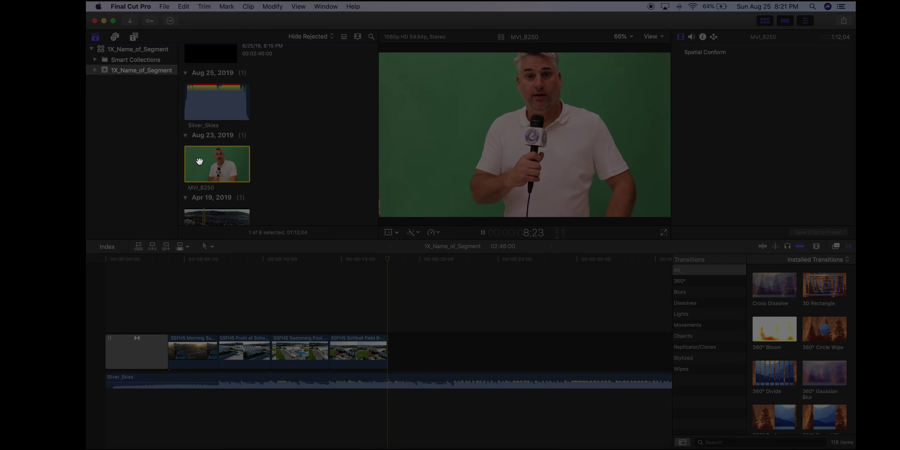
left_click(220, 161)
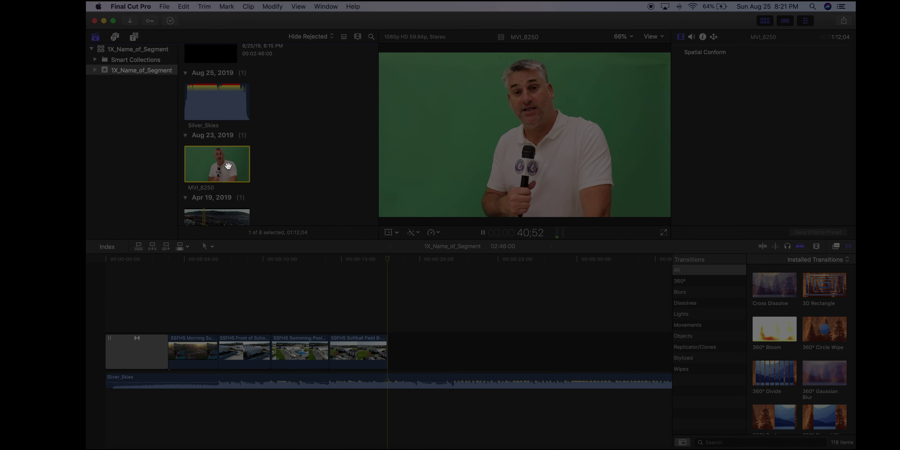
key("space")
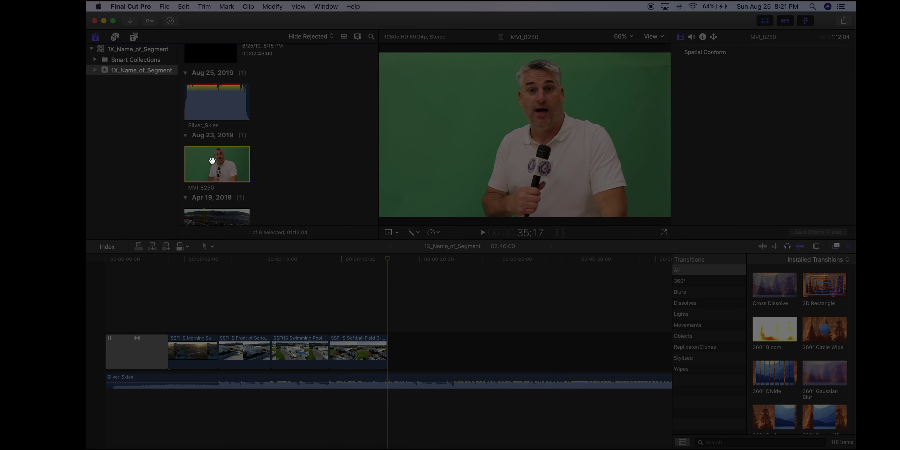
key("space")
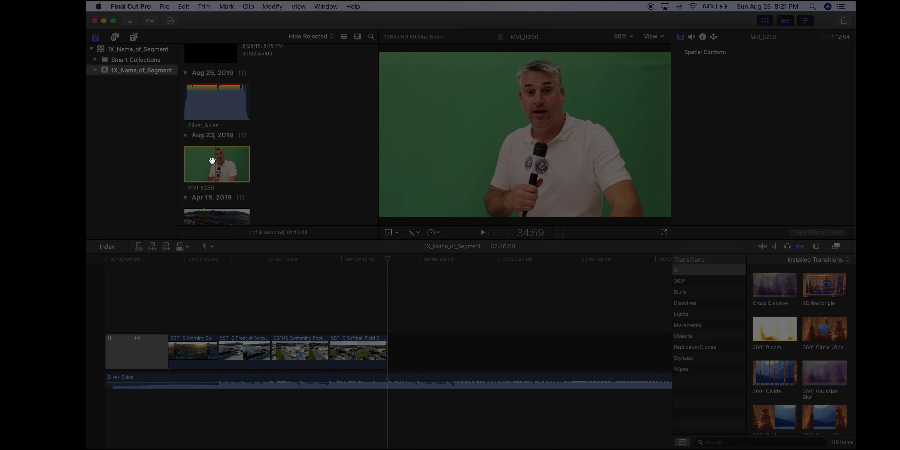
key("i")
Play MVI_8250 to the end of the wanted take and mark its range end at about 58:19
key("space")
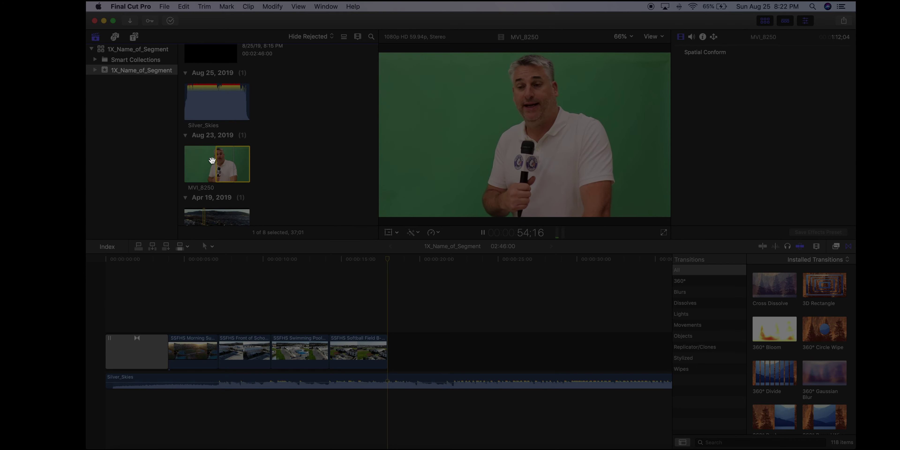
key("space")
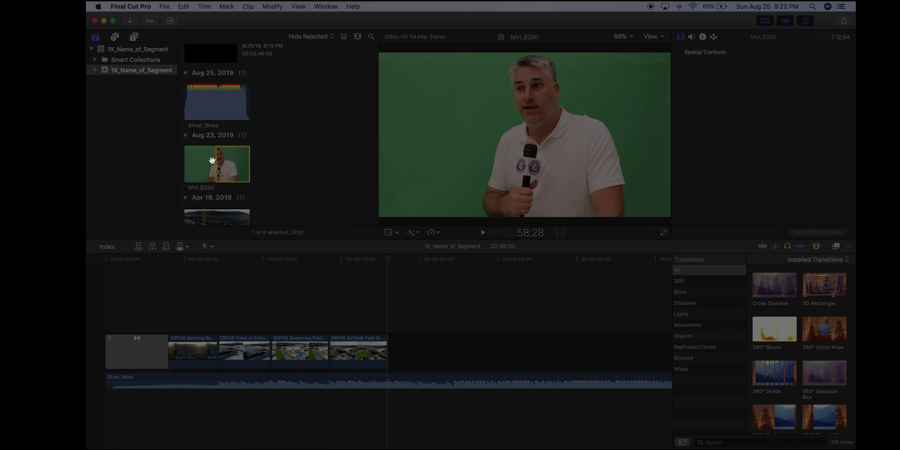
key("Left")
key("Left")
key("Left")
key("Left")
key("Left")
key("Left")
key("Left")
key("Left")
key("Left")
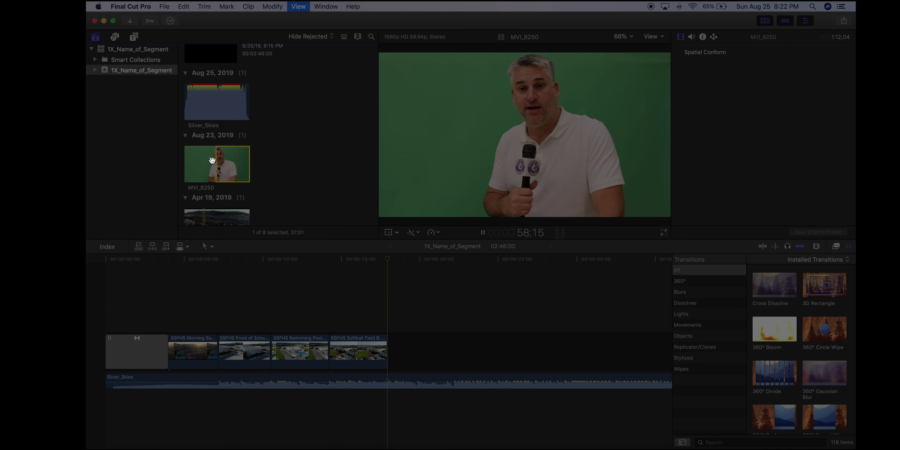
key("o")
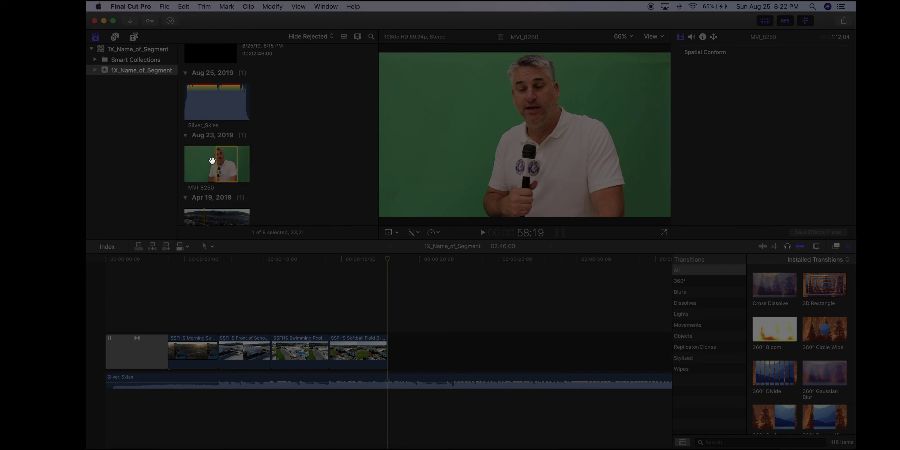
Add the marked range of MVI_8250 to the main storyline directly after SSFHS Softball Field B-roll
left_click(225, 161)
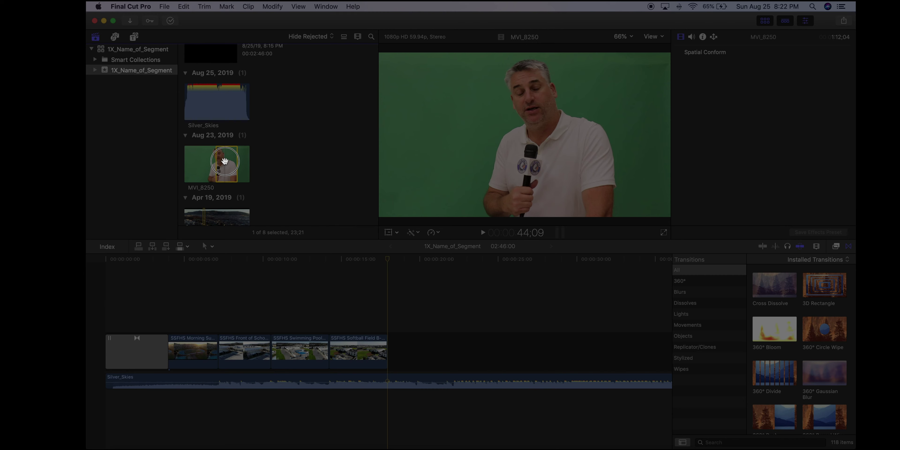
scroll(225, 161, "down", 1)
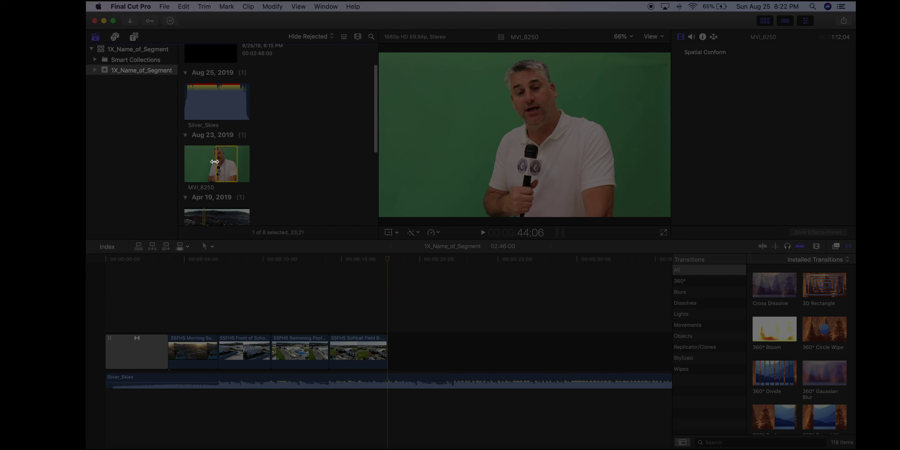
scroll(218, 177, "down", 2)
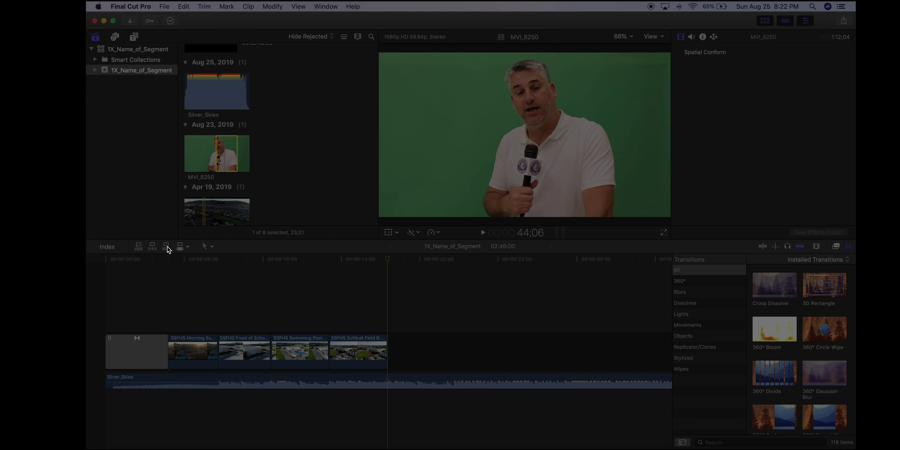
left_click_drag(225, 146, 395, 348)
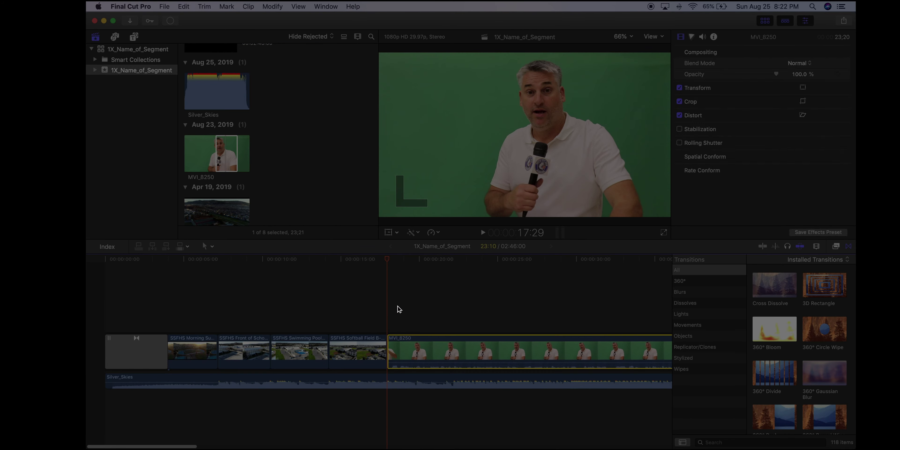
scroll(397, 299, "right", 5)
scroll(395, 300, "left", 5)
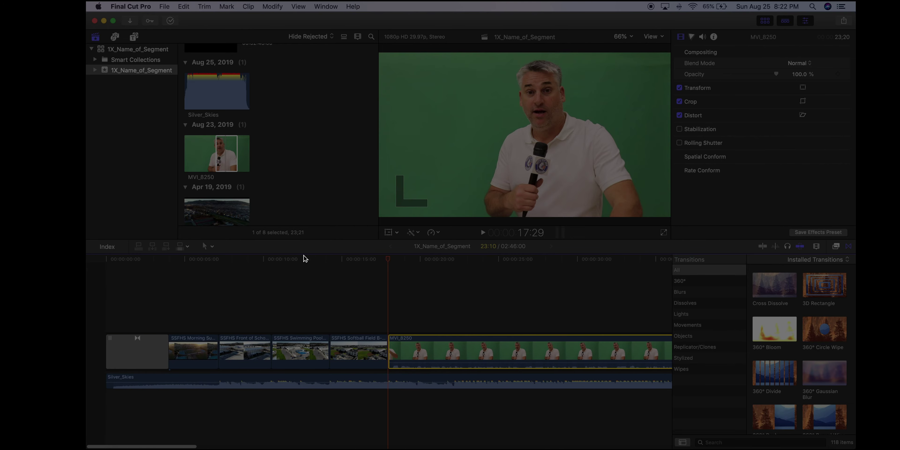
Skim the timeline up to about 20:09 to review the transition into MVI_8250 and the clip's extent
left_click_drag(253, 262, 425, 279)
scroll(438, 295, "right", 5)
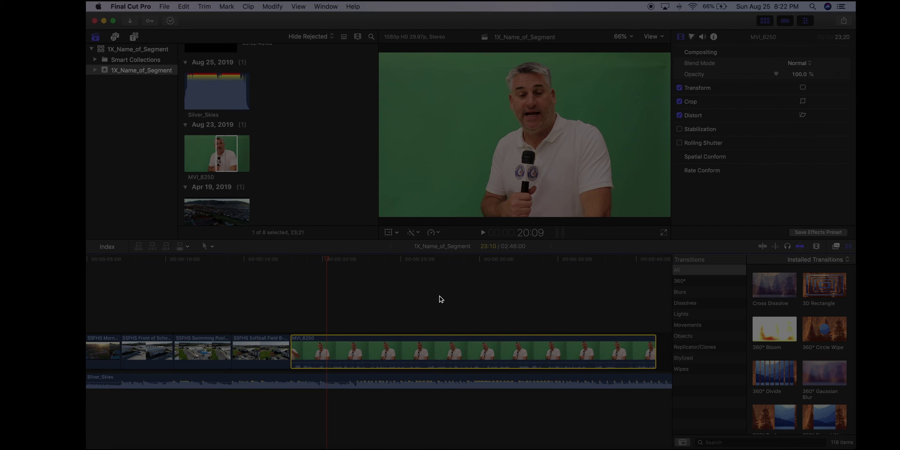
scroll(440, 296, "left", 2)
scroll(440, 296, "right", 2)
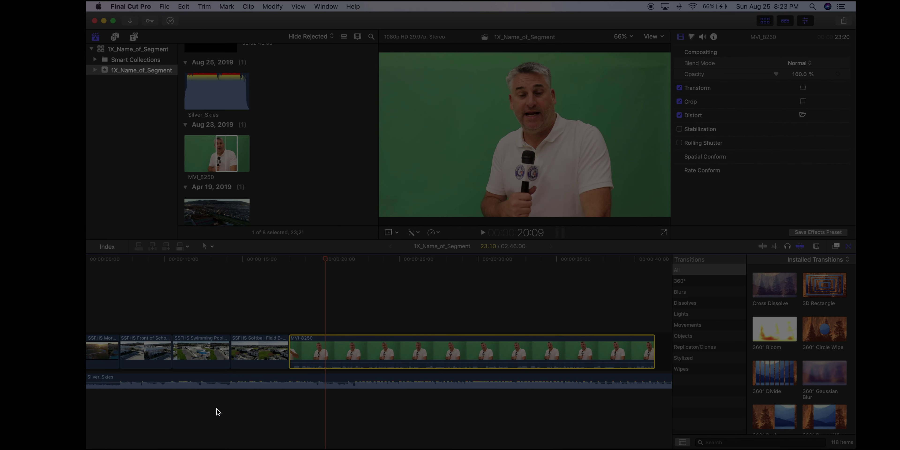
Switch to Safari, open Google and search for "puerto vallarta"
left_click(208, 447)
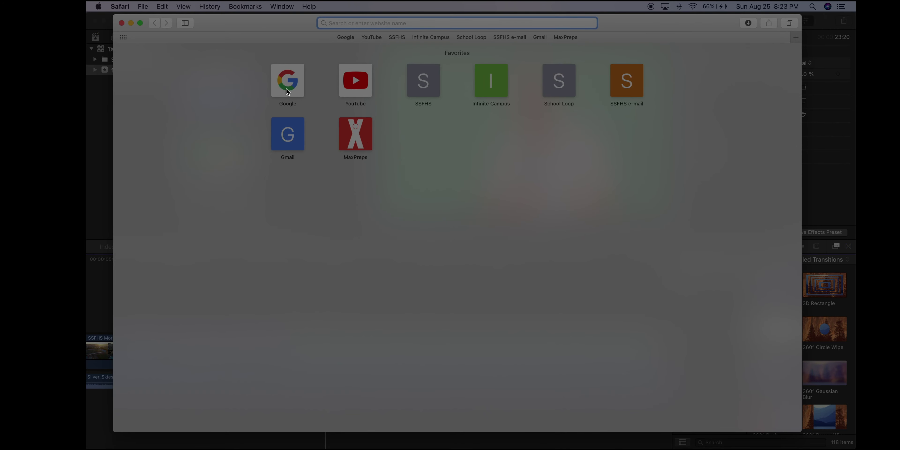
left_click(286, 87)
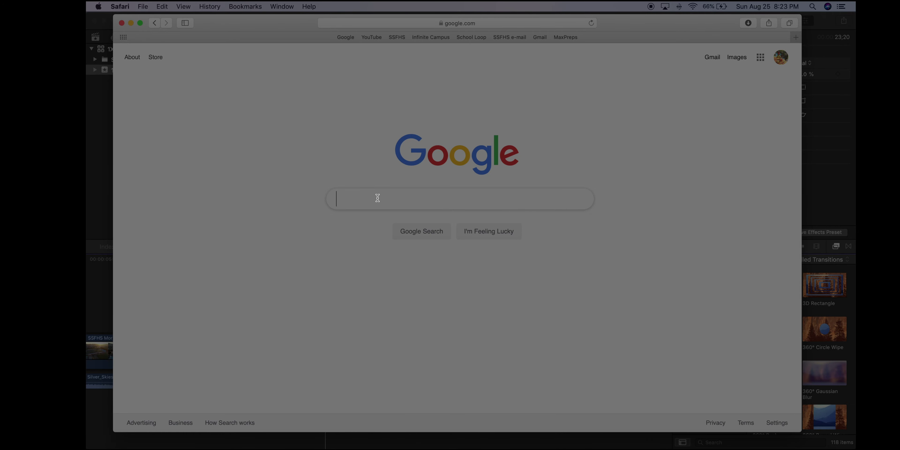
left_click(378, 198)
type("puer")
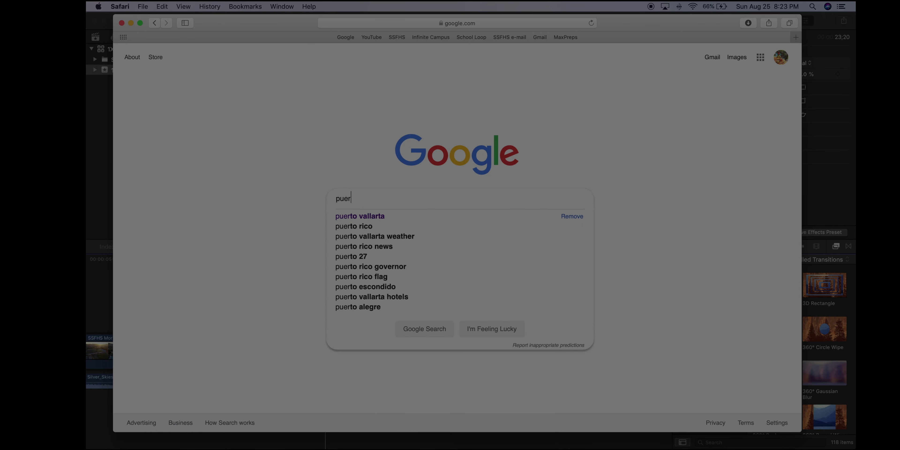
type("to vallar")
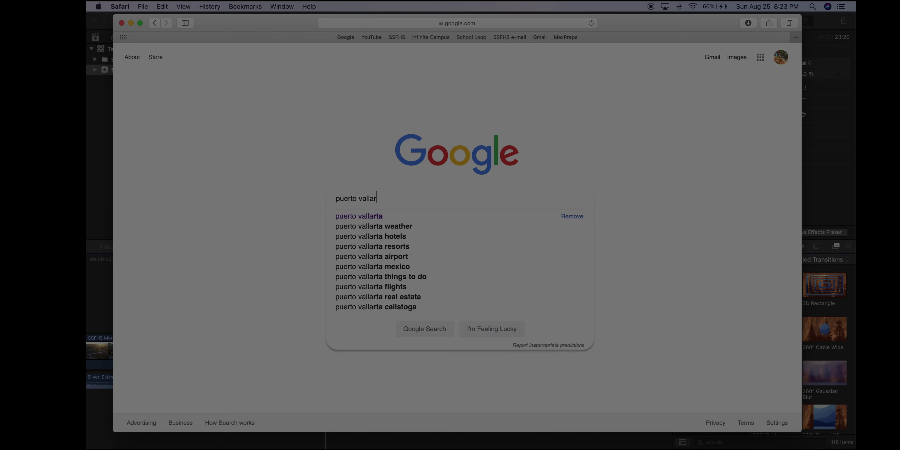
type("ta")
key("Return")
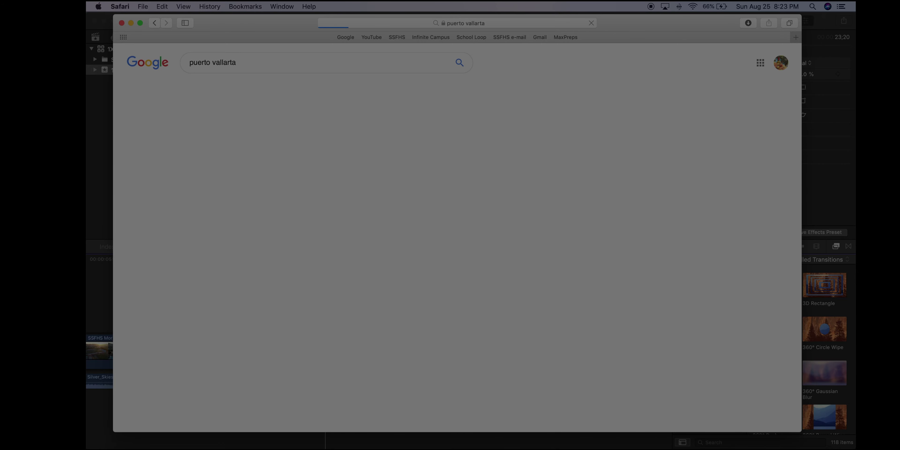
Show the image results for puerto vallarta and limit them to large pictures
left_click(235, 92)
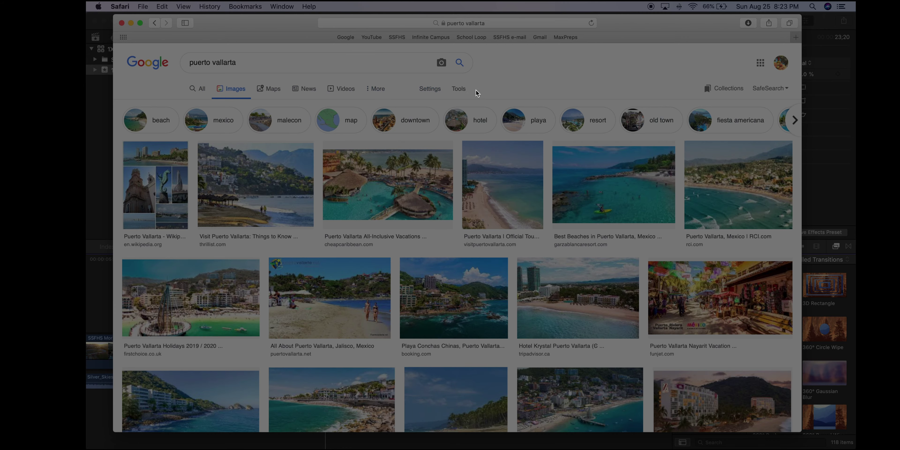
left_click(462, 91)
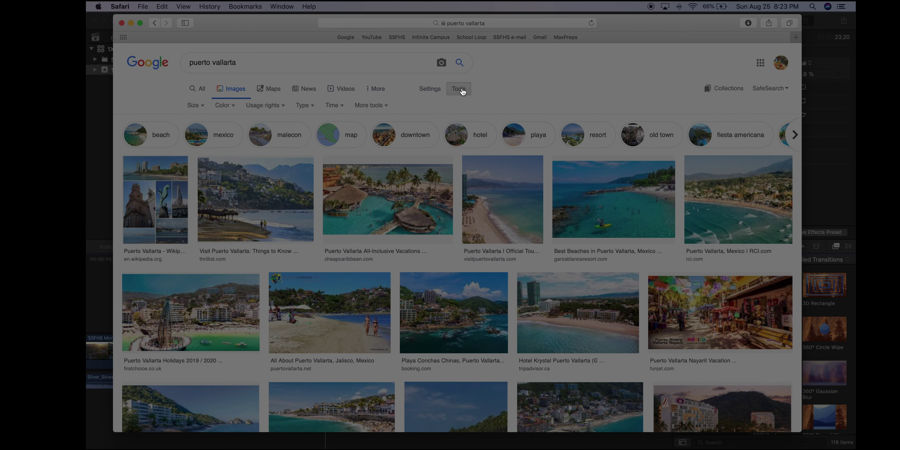
left_click(202, 106)
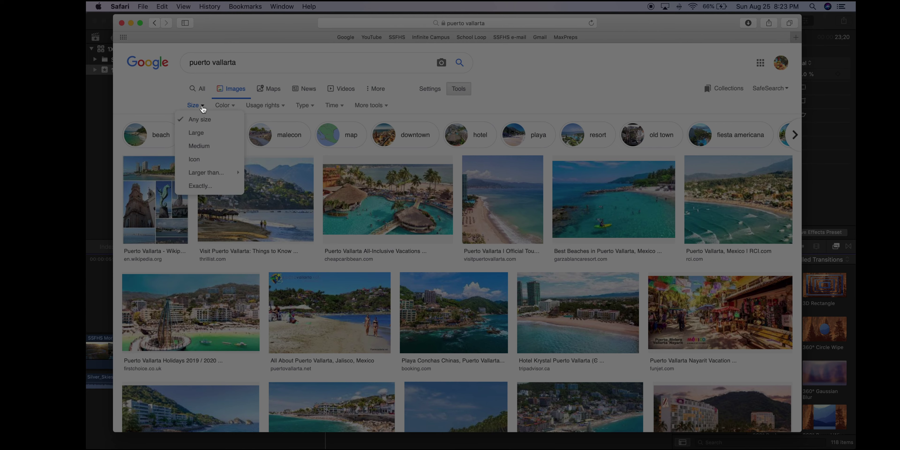
left_click(195, 136)
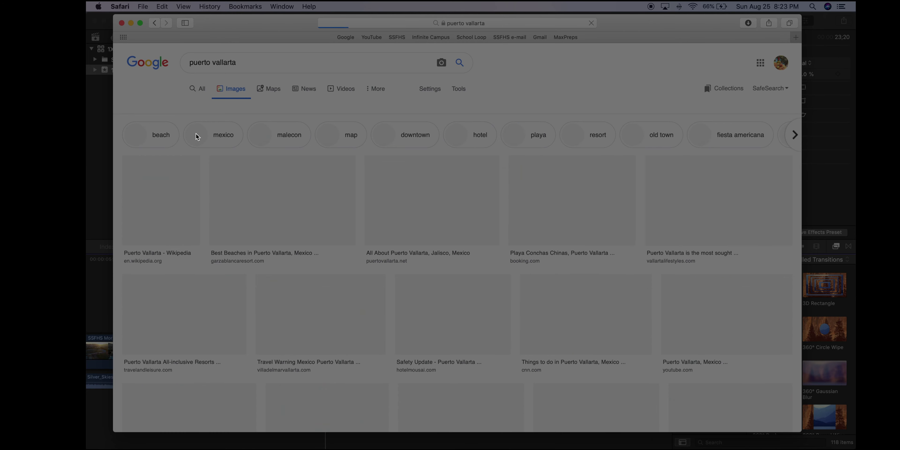
Browse the large images and open the preview of the beach picture titled "Puerto Vallarta and Riviera Nayarit"
scroll(398, 216, "down", 5)
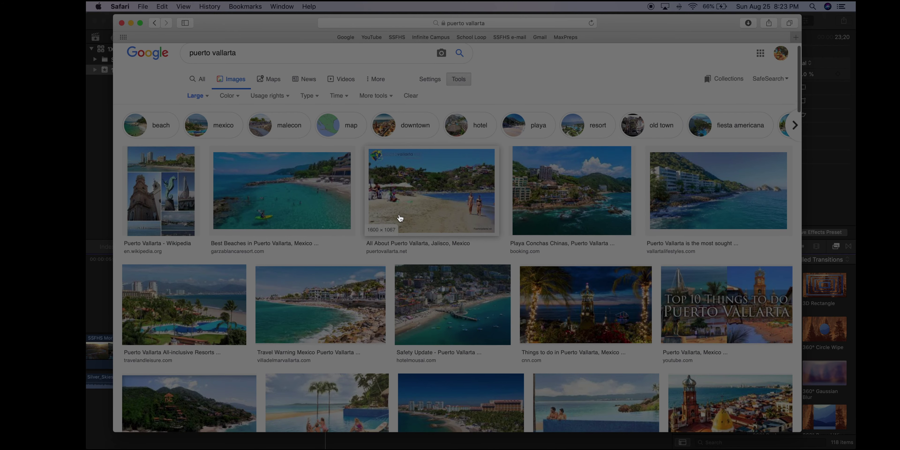
scroll(399, 219, "down", 3)
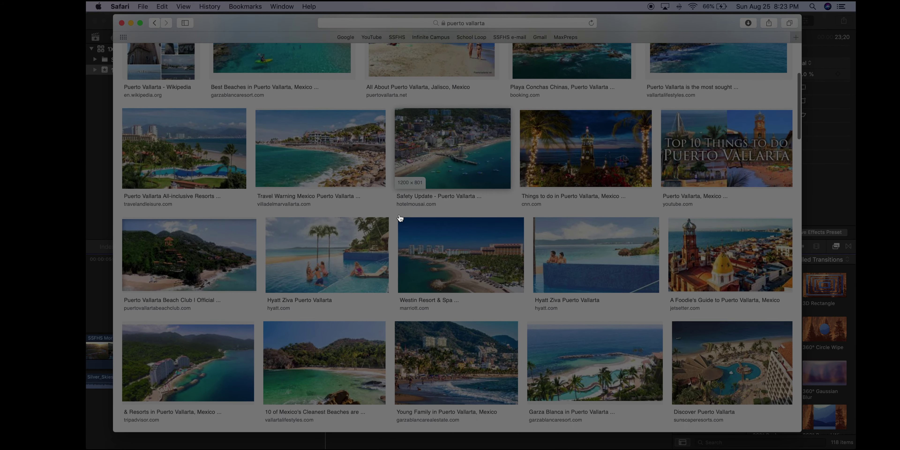
scroll(400, 219, "down", 3)
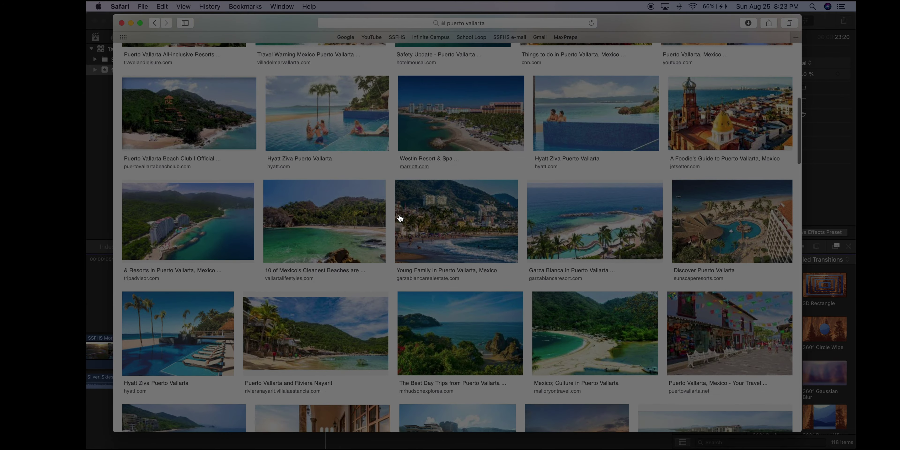
scroll(400, 218, "down", 3)
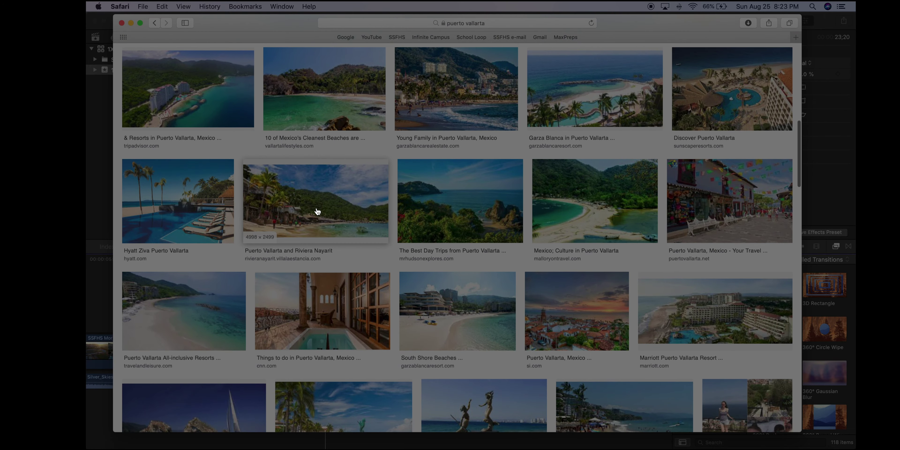
left_click(318, 211)
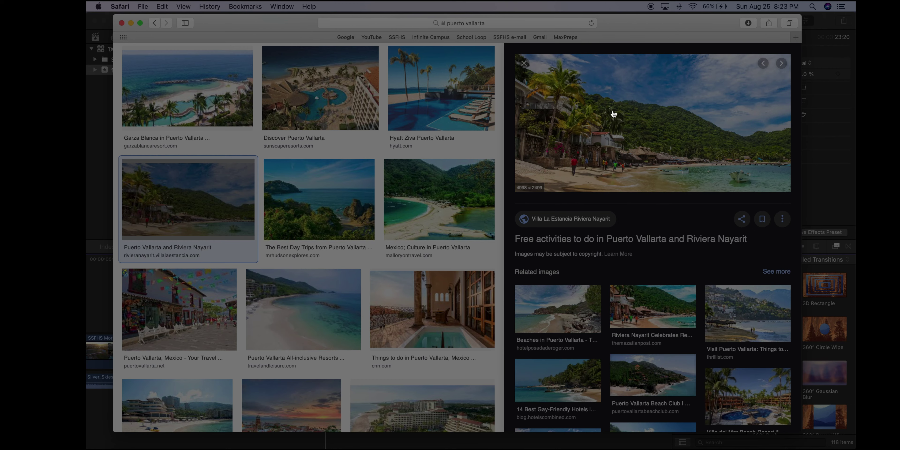
Save the previewed beach image to the desktop and quit Safari to return to Final Cut Pro
scroll(638, 126, "down", 1)
scroll(624, 135, "down", 1)
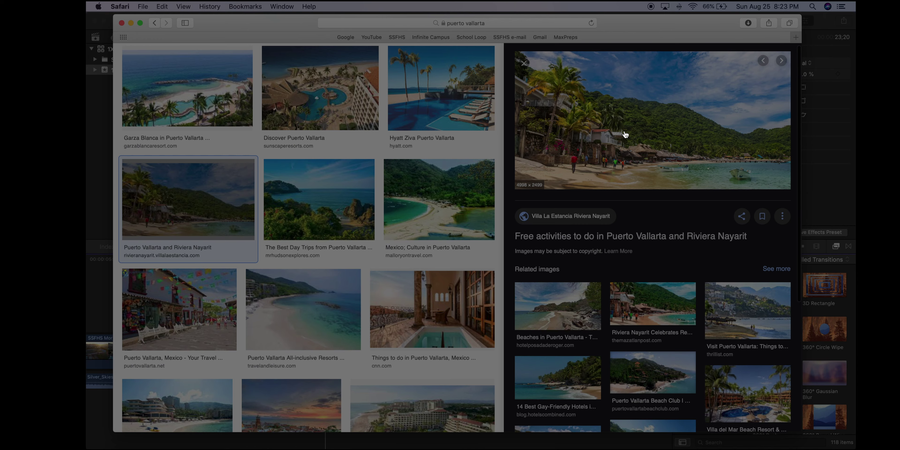
scroll(630, 124, "up", 1)
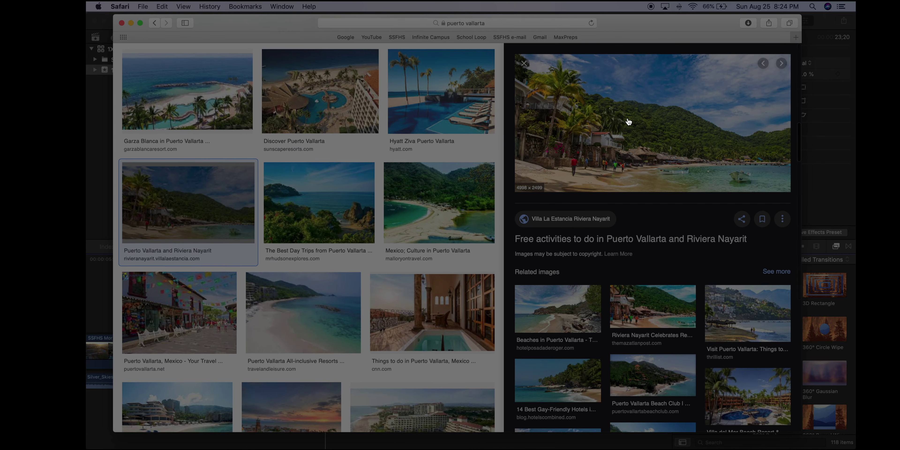
right_click(634, 123)
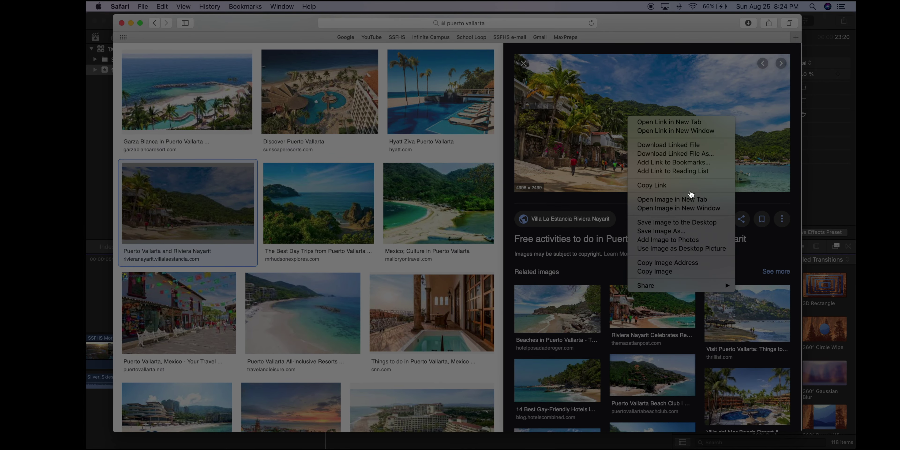
left_click(681, 225)
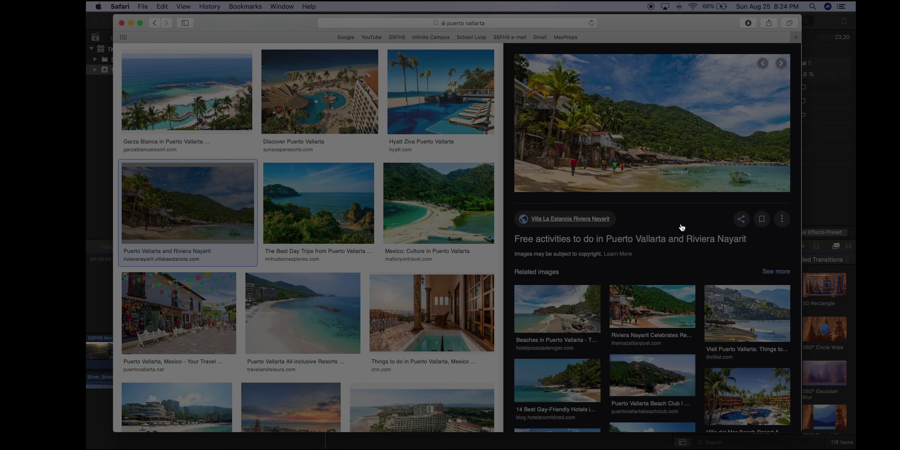
left_click(118, 6)
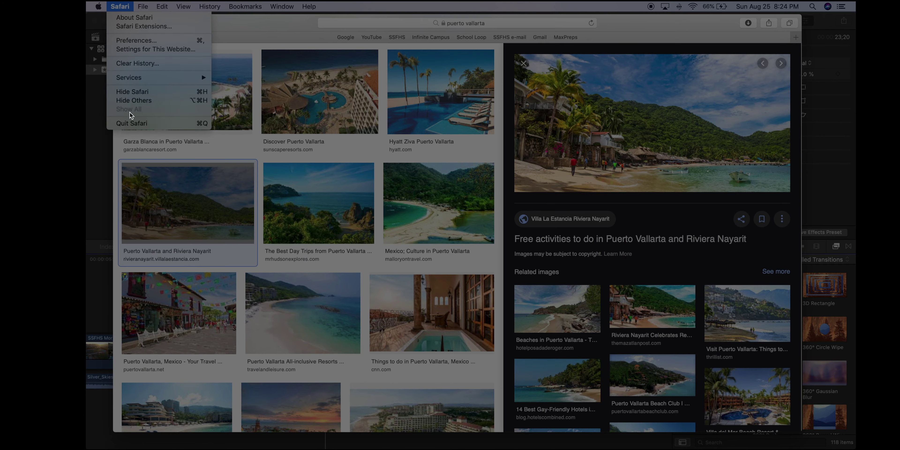
left_click(131, 120)
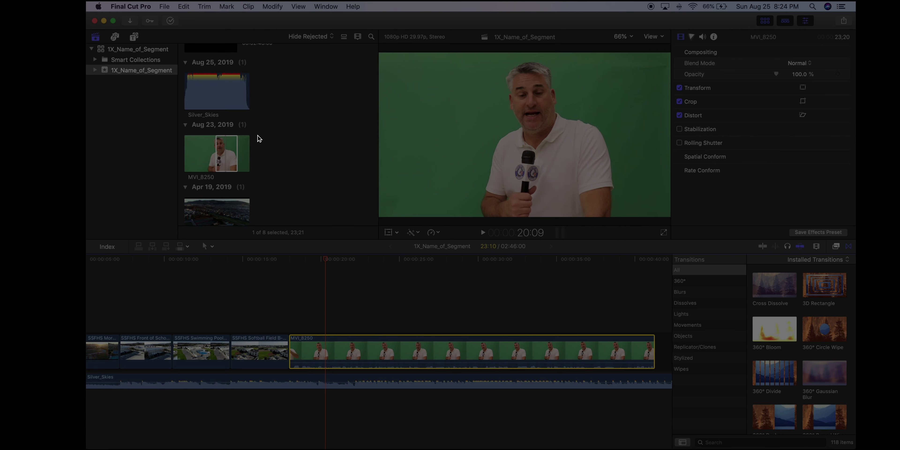
Import the 2-Free-Activities-to-Do JPEG image from the desktop into the existing 1X_Name_of_Segment event
left_click(263, 131)
scroll(255, 87, "up", 1)
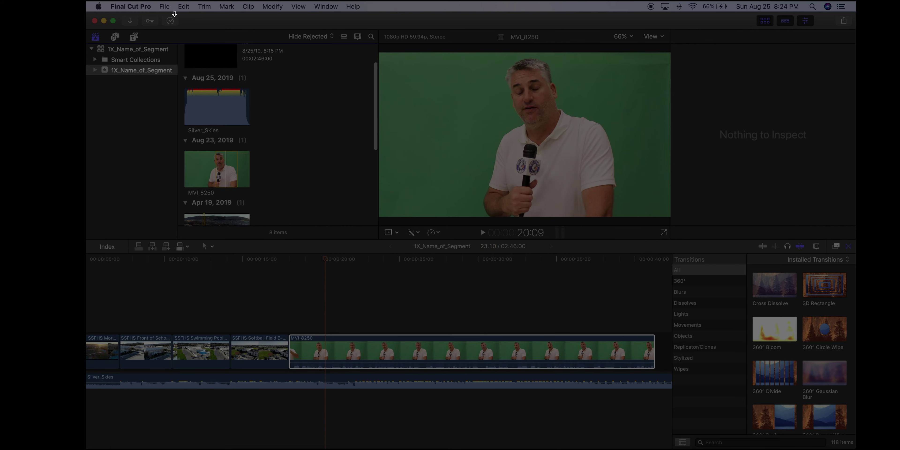
left_click(165, 7)
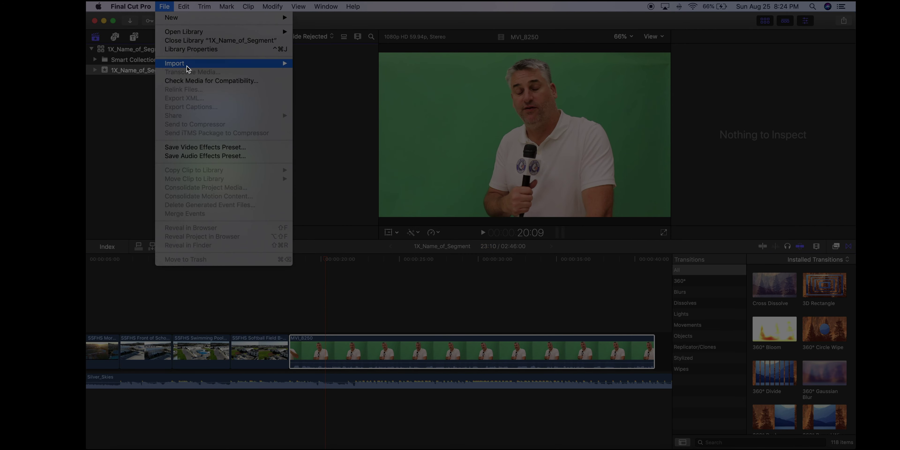
mouse_move(188, 68)
left_click(331, 65)
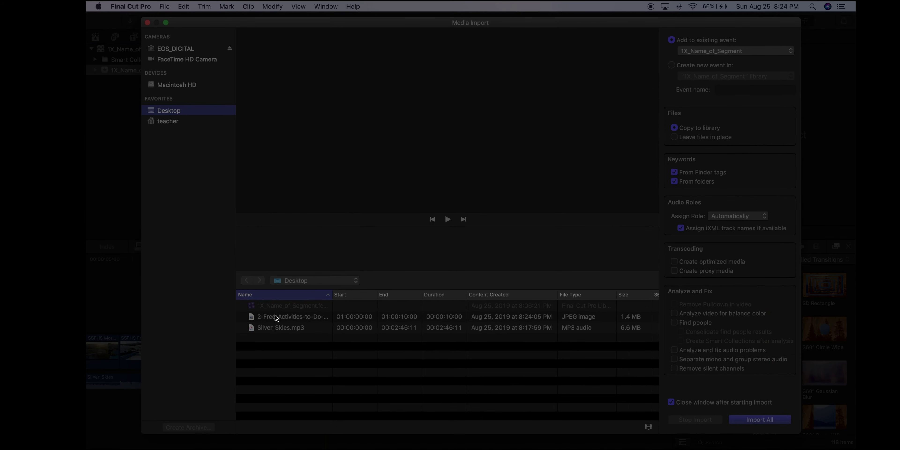
left_click(276, 317)
left_click(751, 421)
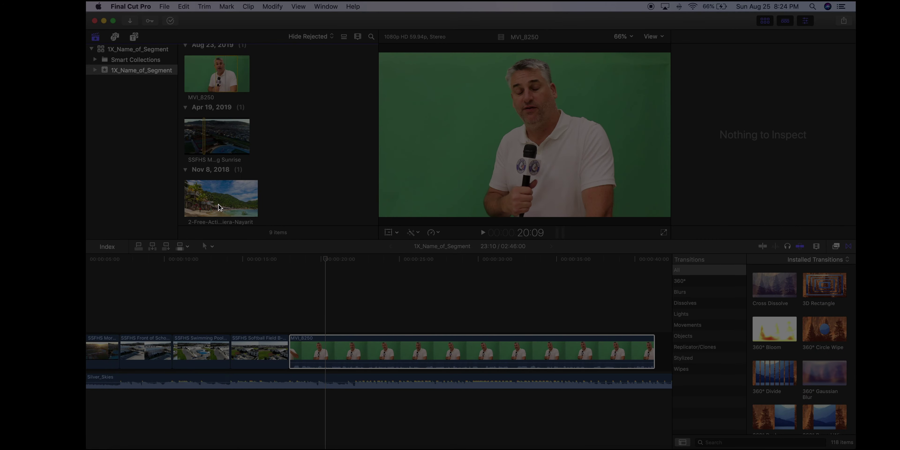
Place the beach image beneath the start of MVI_8250 in the timeline and extend it to that clip's end
left_click(216, 203)
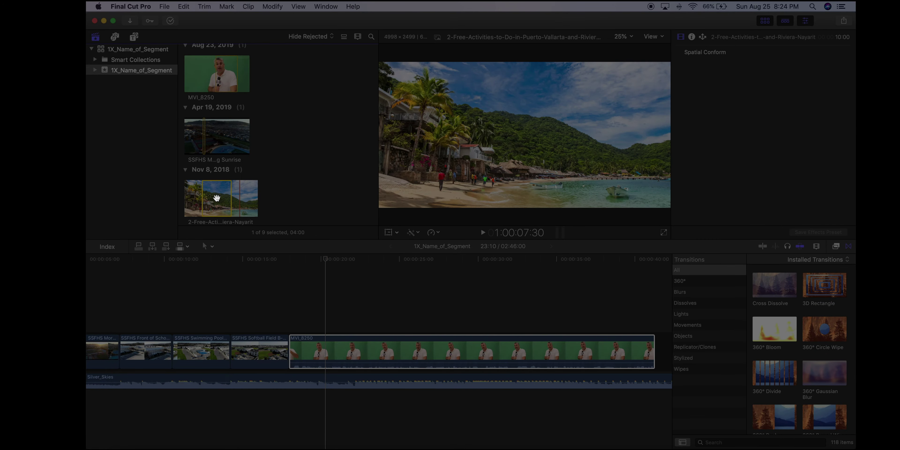
scroll(271, 195, "down", 2)
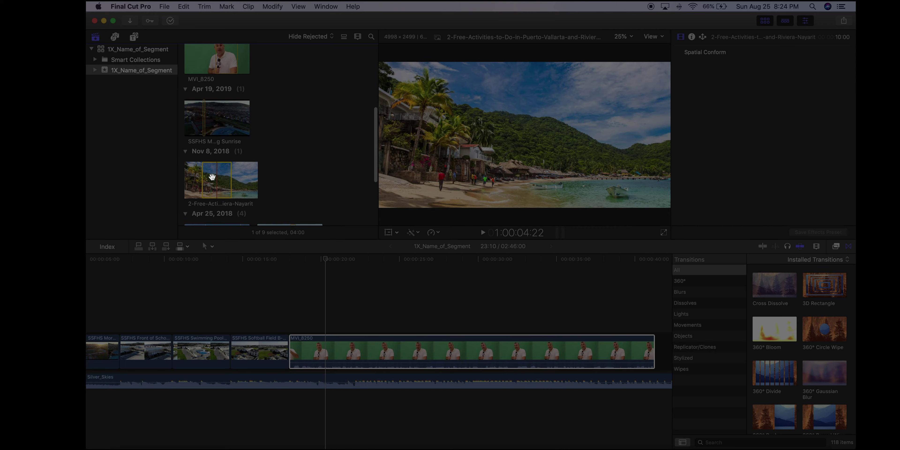
left_click_drag(212, 177, 289, 392)
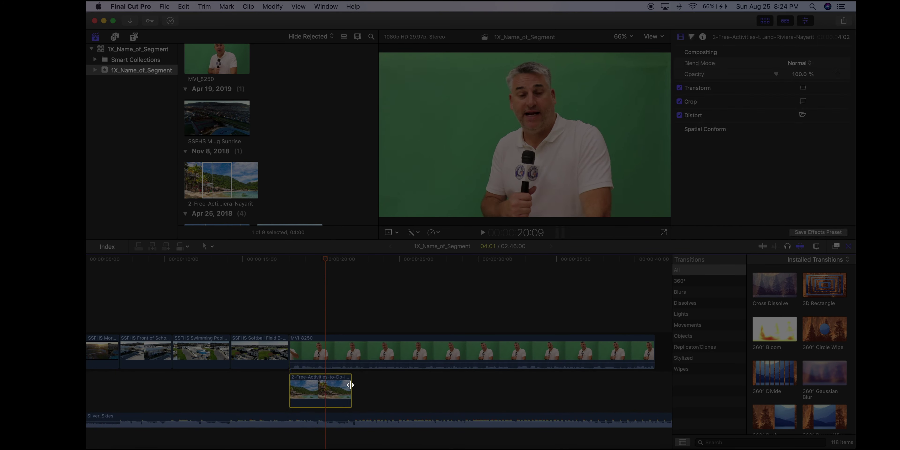
left_click_drag(350, 384, 653, 384)
Move the playhead to about 23:01 and apply the Keyer effect from the Keying category to MVI_8250
left_click_drag(357, 262, 314, 261)
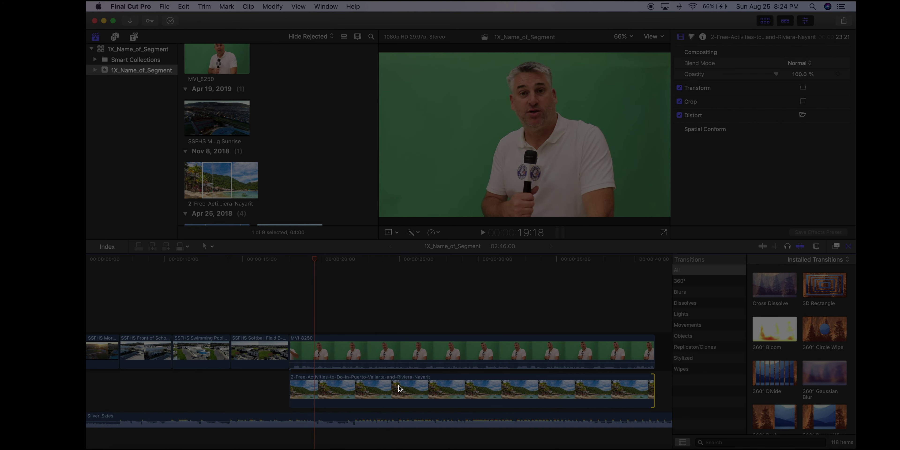
left_click_drag(316, 261, 369, 262)
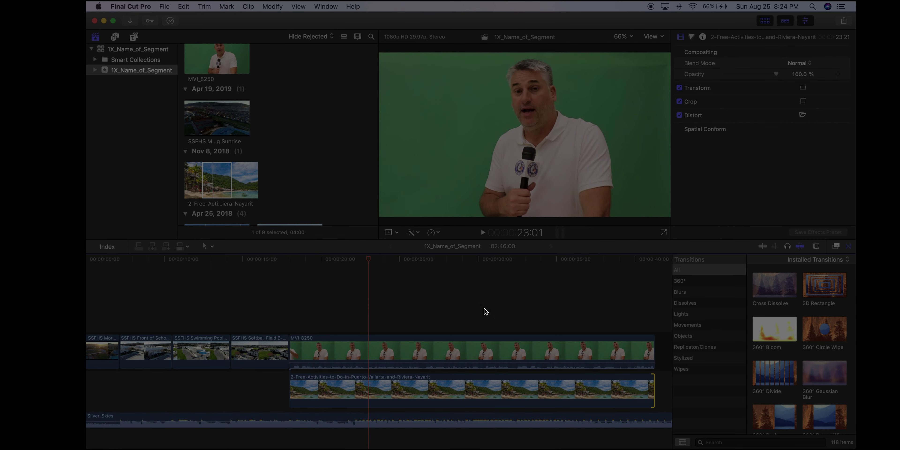
left_click(835, 247)
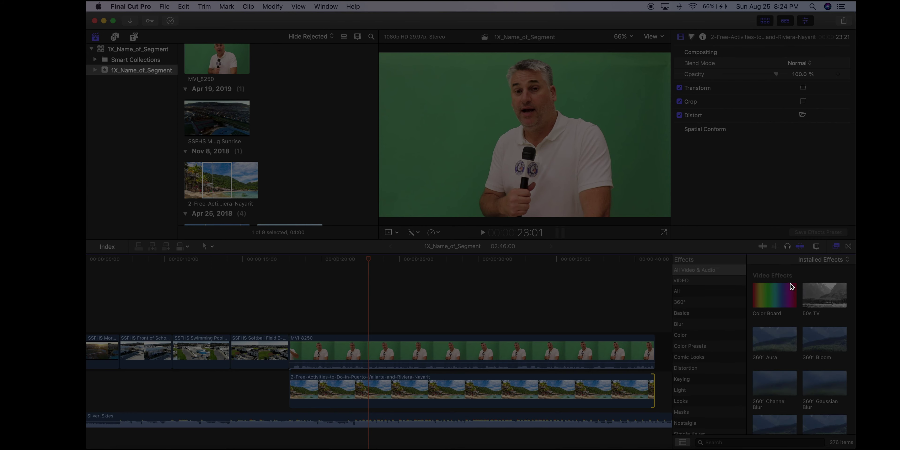
left_click(684, 380)
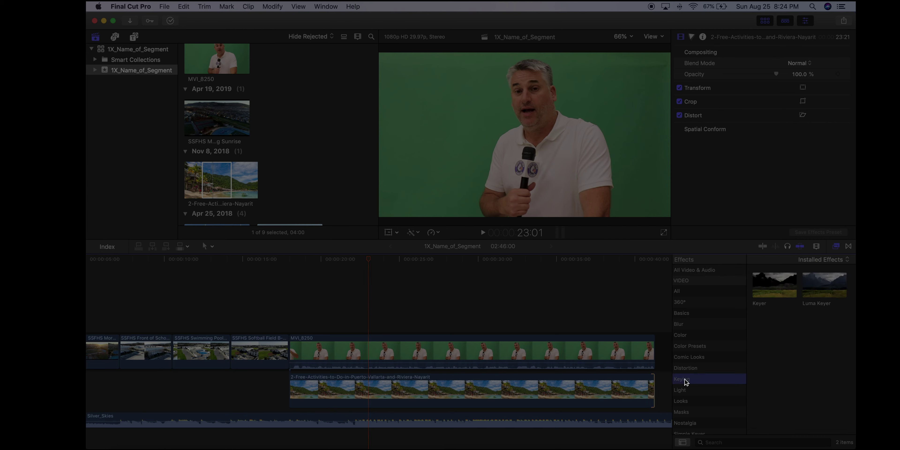
left_click(774, 287)
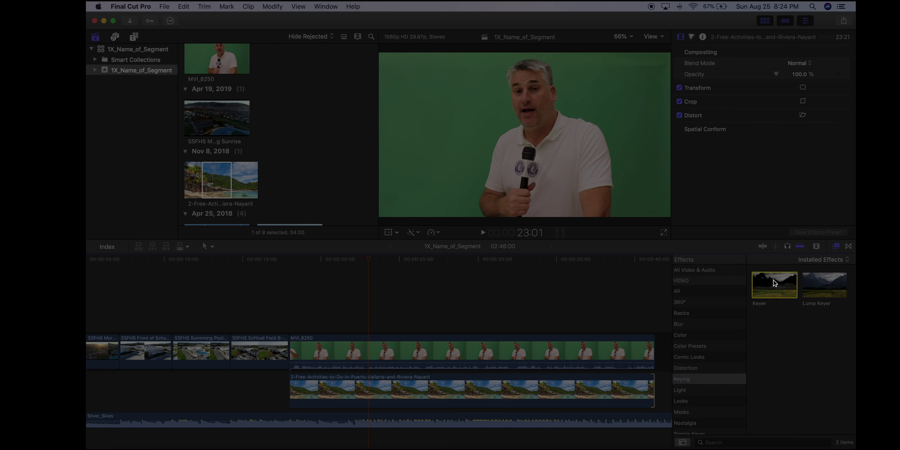
left_click_drag(773, 285, 430, 351)
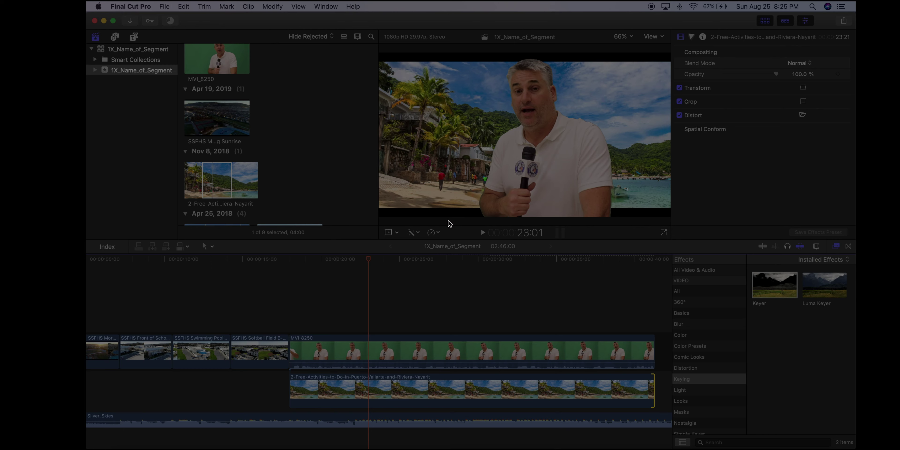
Scale up the beach background with Transform until it fills the whole frame, and finish the transform
left_click(406, 389)
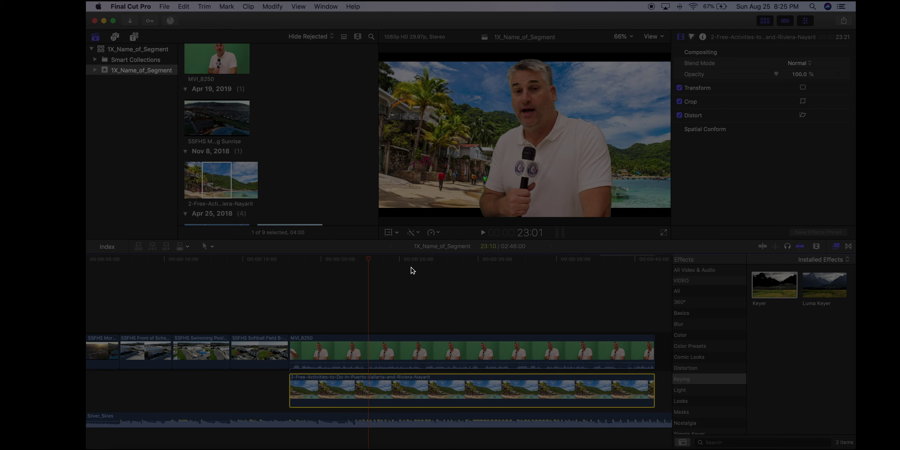
left_click(397, 232)
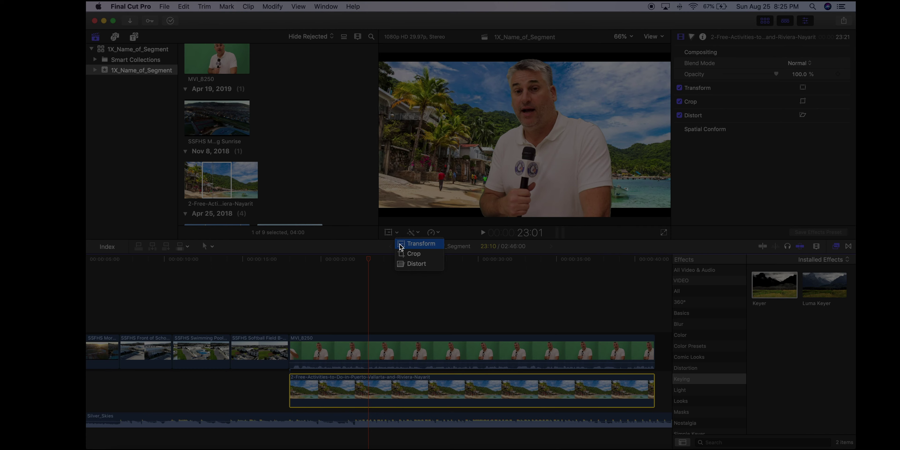
left_click(401, 243)
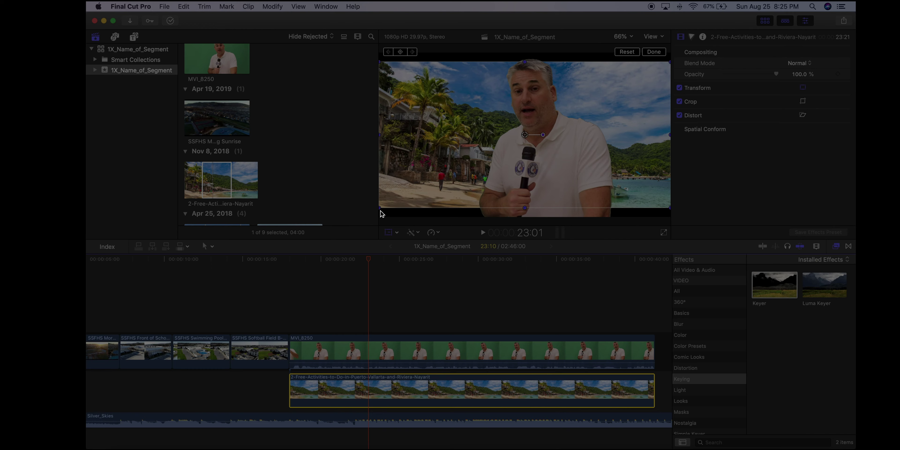
left_click_drag(380, 208, 360, 218)
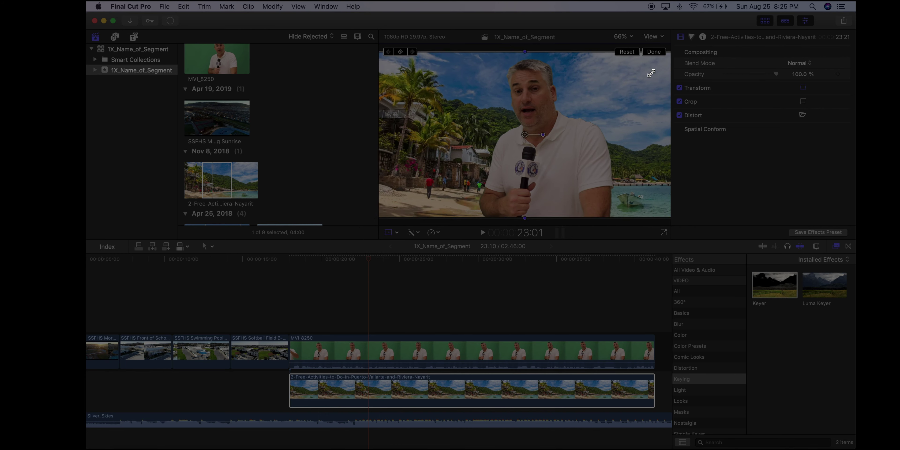
left_click(653, 52)
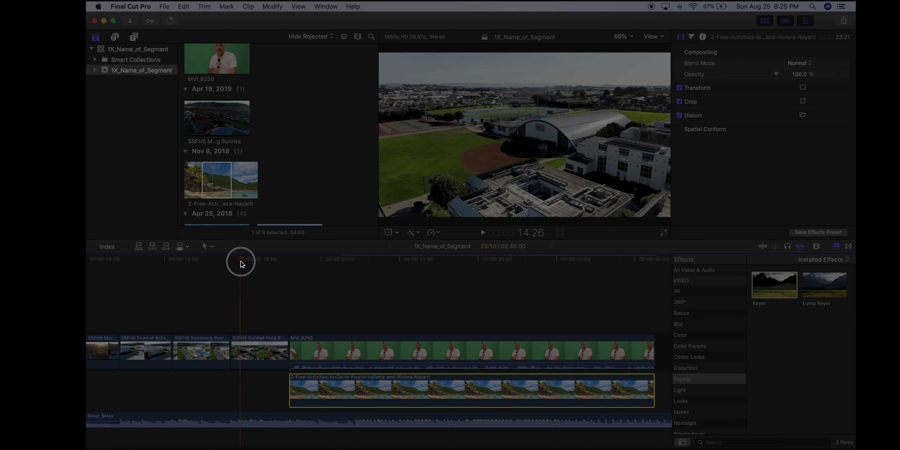
Scrub through the timeline to review the opening clips and the keyed host shot, and return the playhead to the start
left_click(95, 255)
left_click_drag(96, 255, 498, 258)
scroll(512, 283, "right", 5)
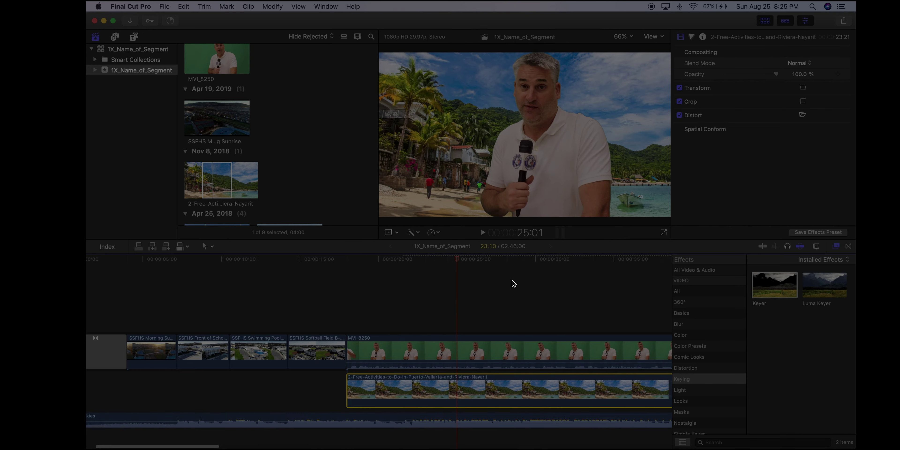
scroll(515, 281, "right", 2)
left_click_drag(566, 257, 86, 281)
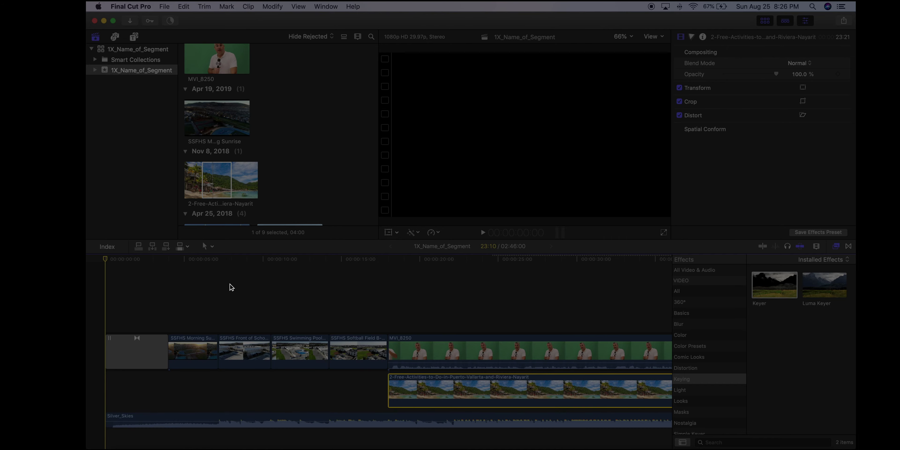
Add a Basic Title above the opening clips in the timeline, starting at about 6:18 over the morning sunrise clip
mouse_move(209, 262)
left_mouse_down()
mouse_move(338, 269)
mouse_move(203, 271)
left_mouse_up()
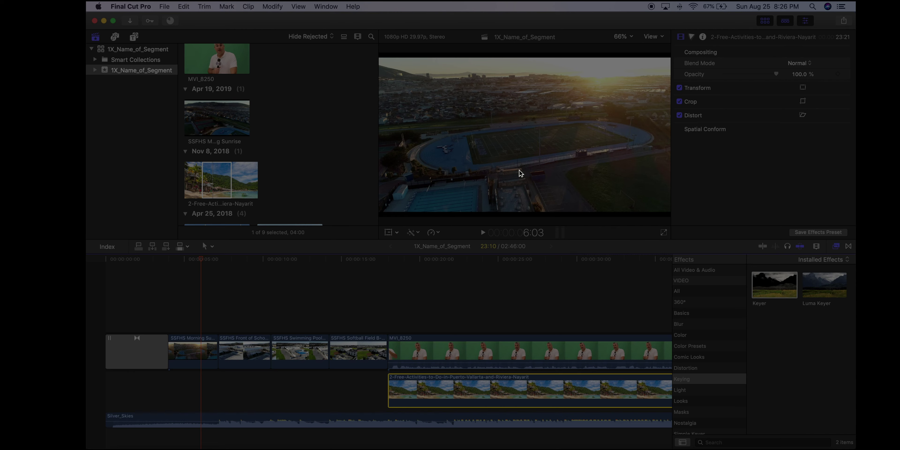
left_click_drag(429, 258, 209, 276)
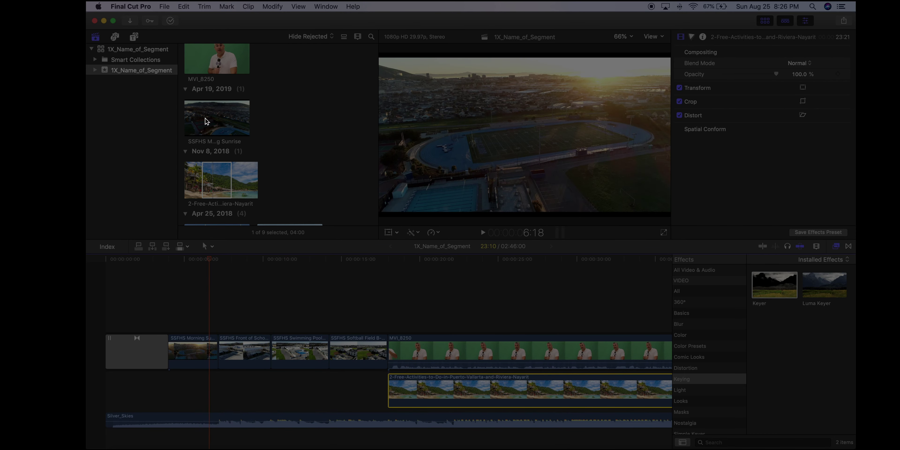
left_click(134, 36)
scroll(305, 101, "down", 1)
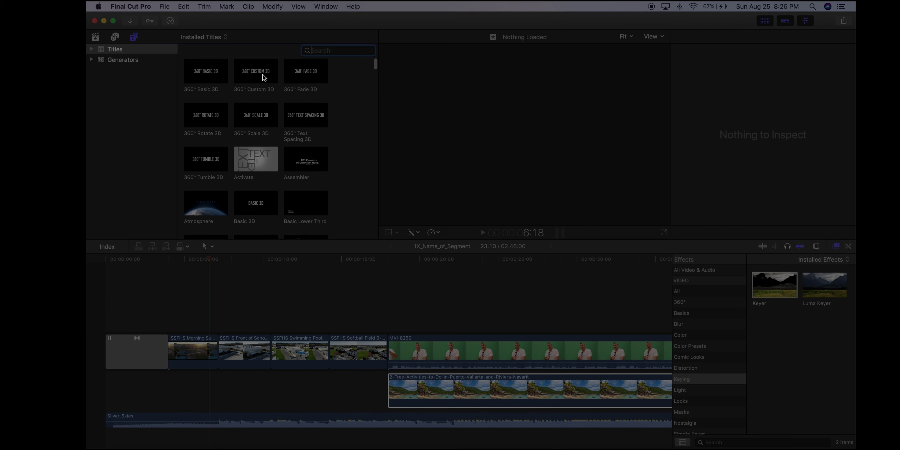
scroll(295, 144, "down", 4)
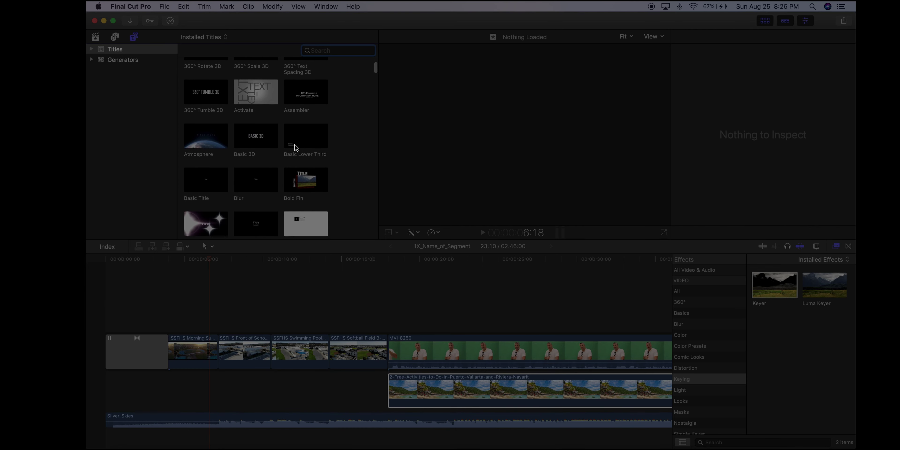
scroll(283, 152, "down", 1)
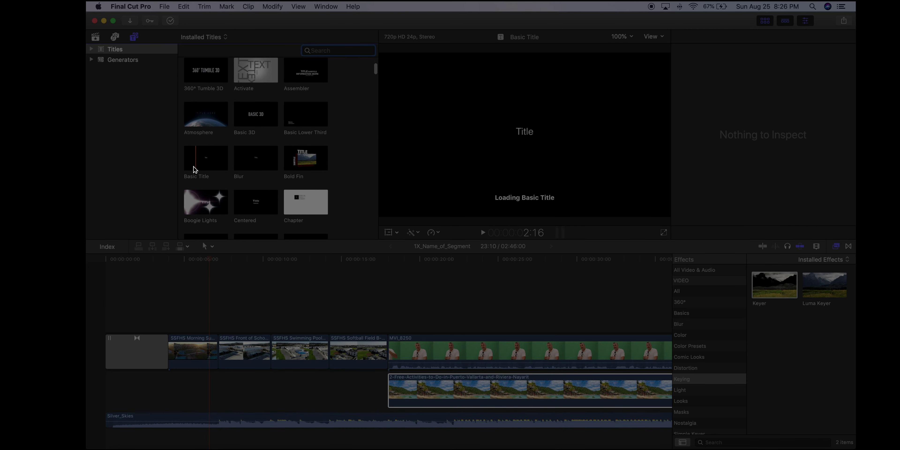
left_click_drag(209, 159, 209, 323)
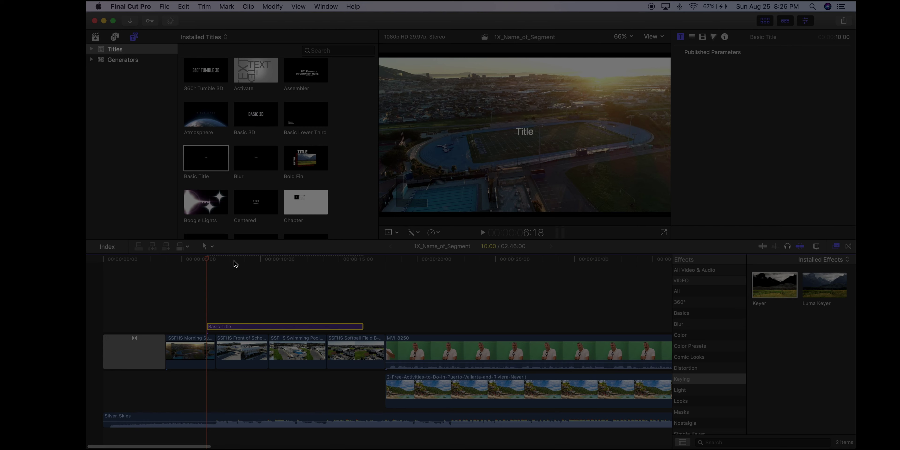
Replace the Basic Title's placeholder text with "Interview with" and the interviewee's name in capitals on a second line
left_click(257, 258)
left_click(293, 328)
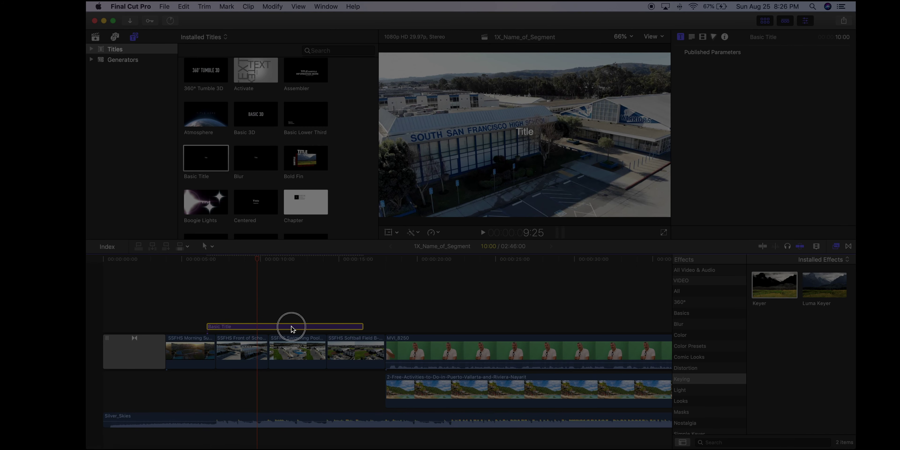
double_click(527, 132)
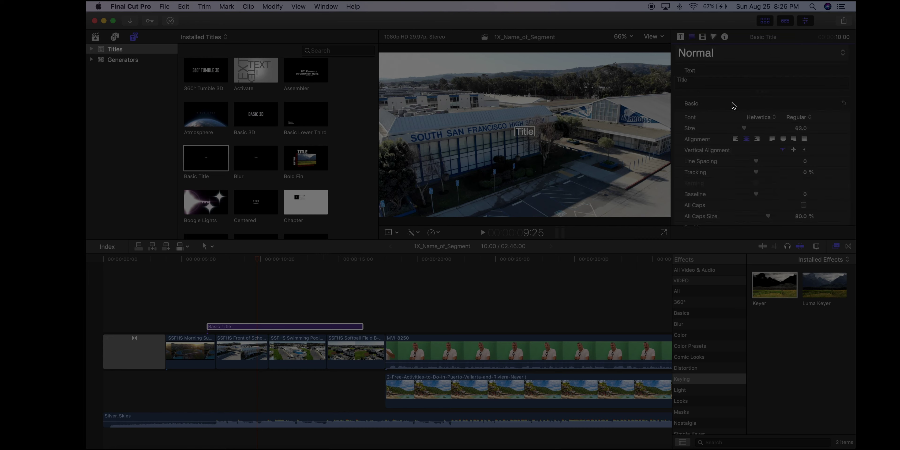
left_click_drag(693, 79, 668, 81)
type("interview with")
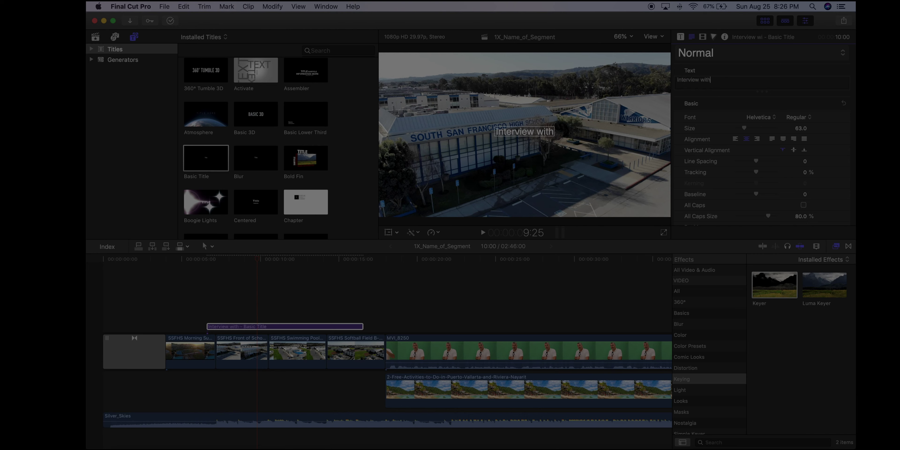
key("Return")
type("BOYD")
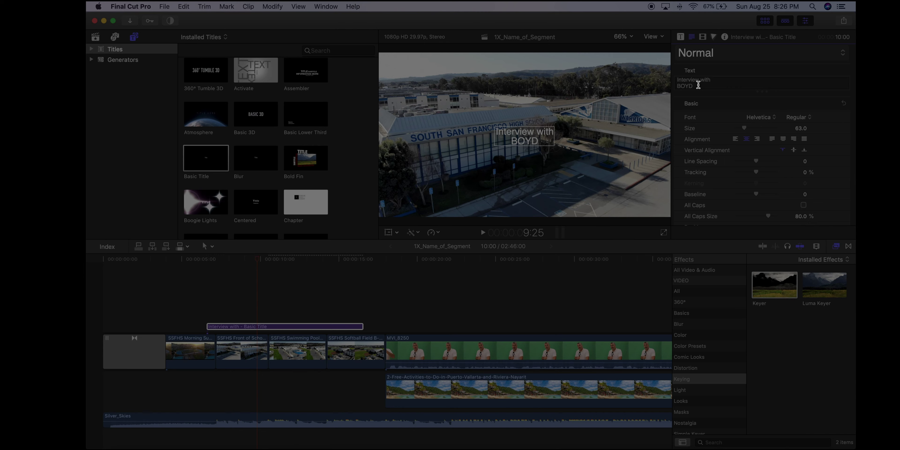
Set the size of the whole title text to 182 and its face color to the Apple palette's Blue
left_click_drag(697, 85, 665, 74)
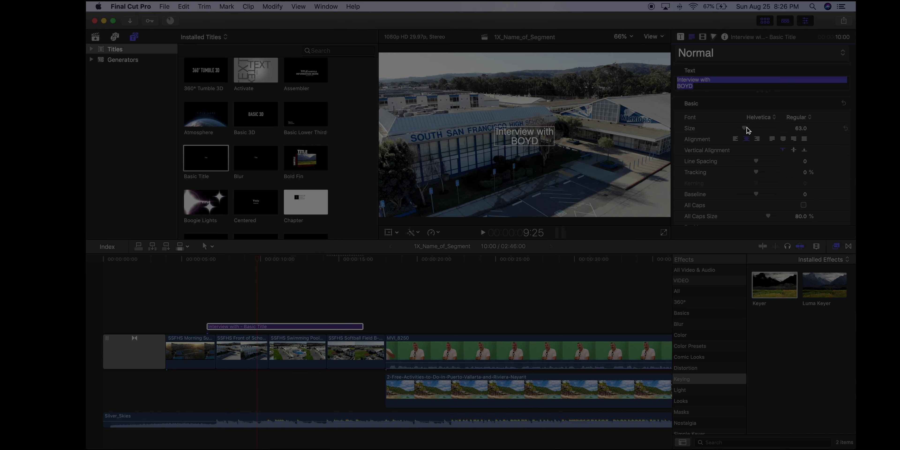
left_click_drag(744, 127, 762, 131)
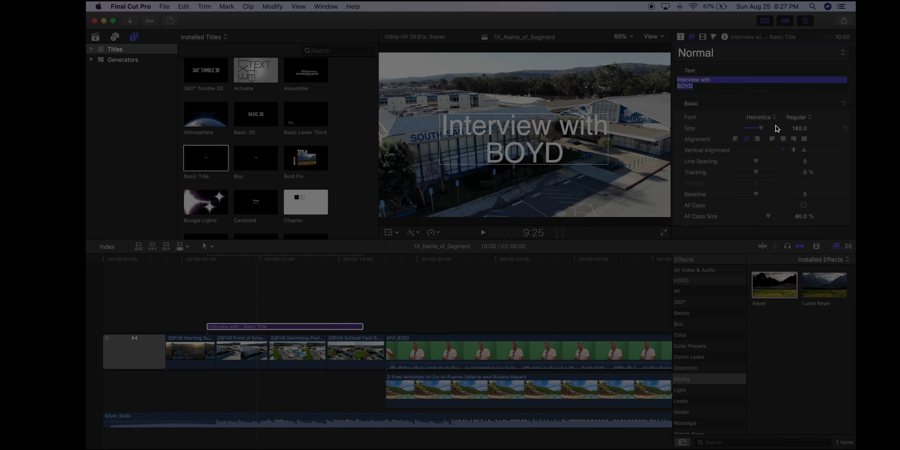
scroll(760, 127, "down", 5)
scroll(758, 126, "down", 5)
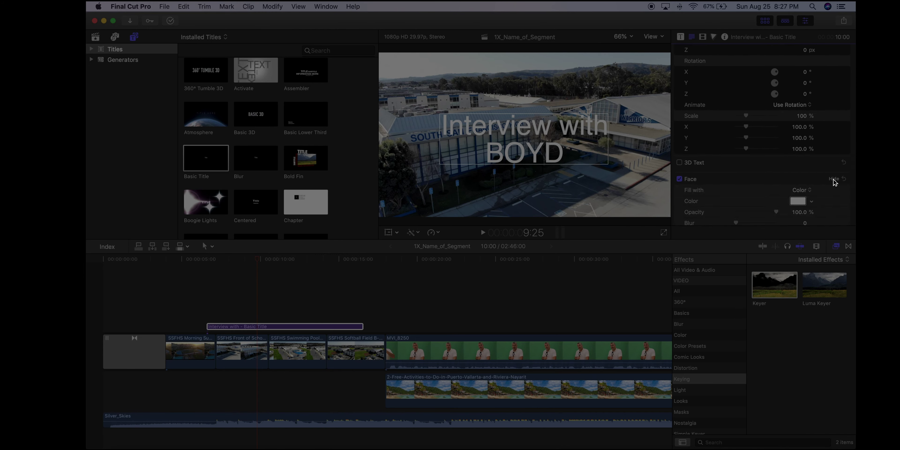
scroll(788, 185, "down", 2)
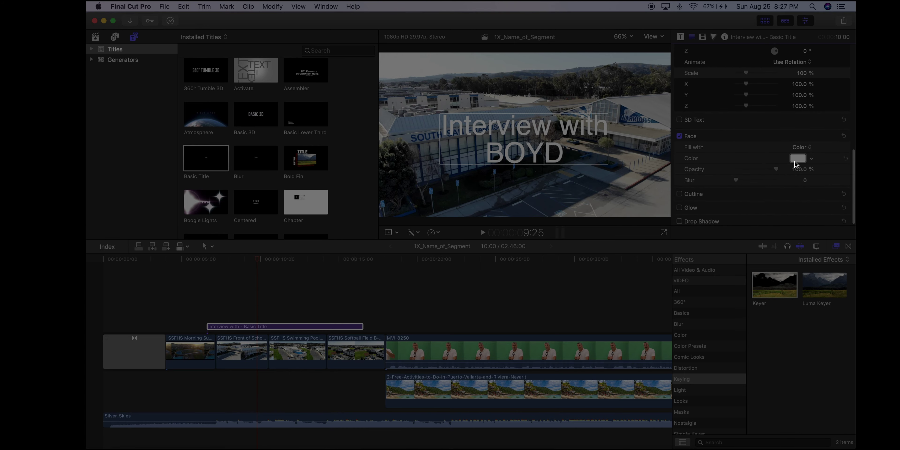
left_click(796, 159)
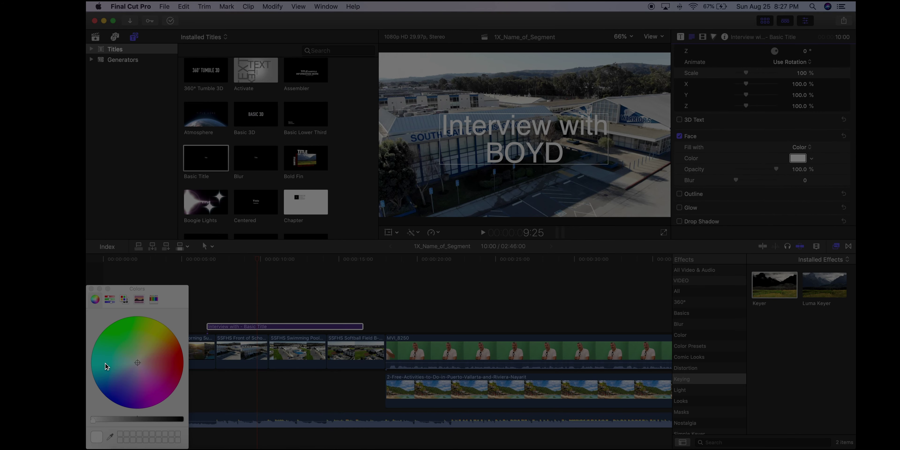
left_click_drag(162, 296, 693, 114)
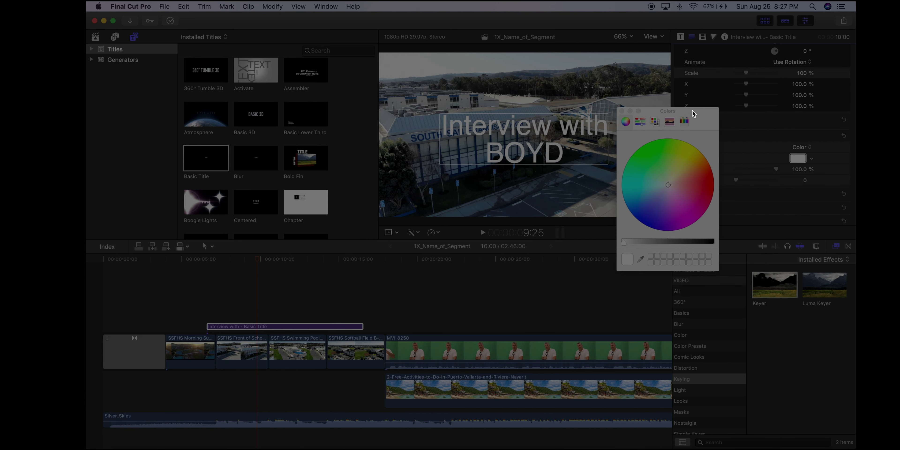
left_click(655, 121)
scroll(627, 176, "down", 1)
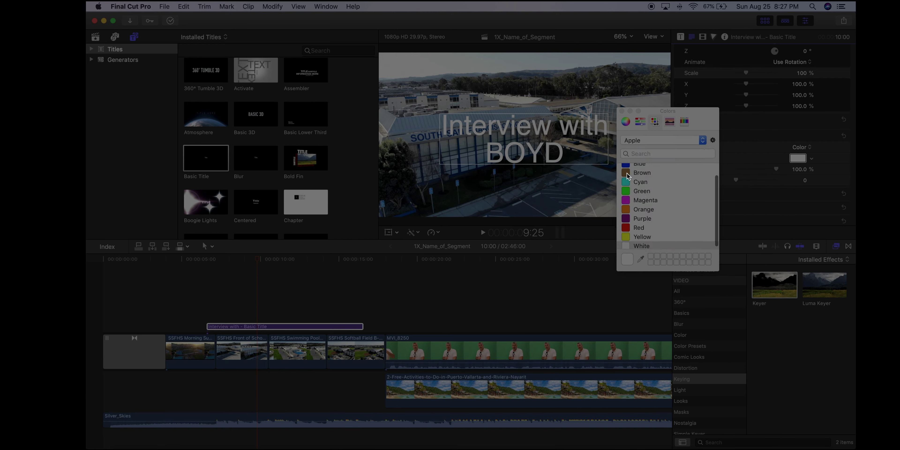
left_click(625, 172)
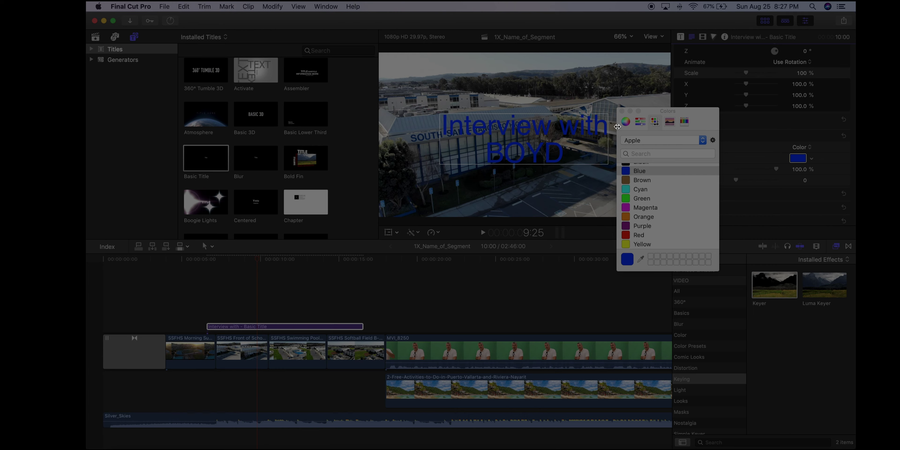
left_click(622, 111)
Enable the title's outline, color it White and set its width to 7
scroll(725, 200, "down", 1)
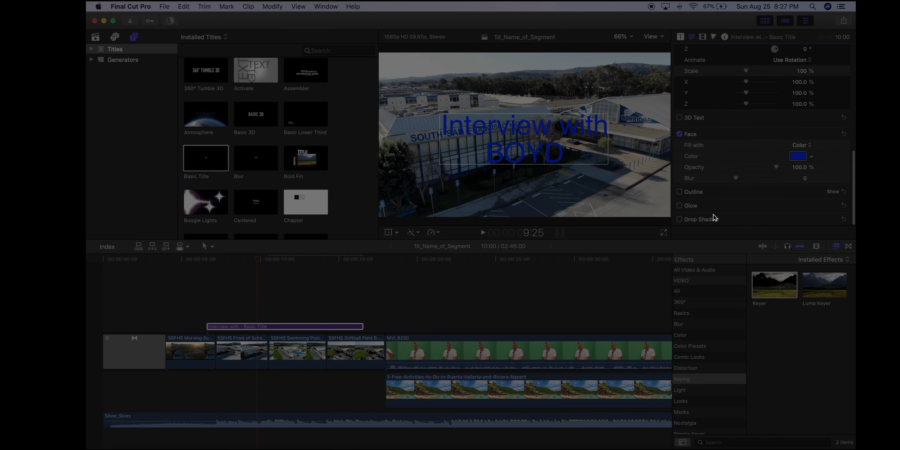
left_click(680, 193)
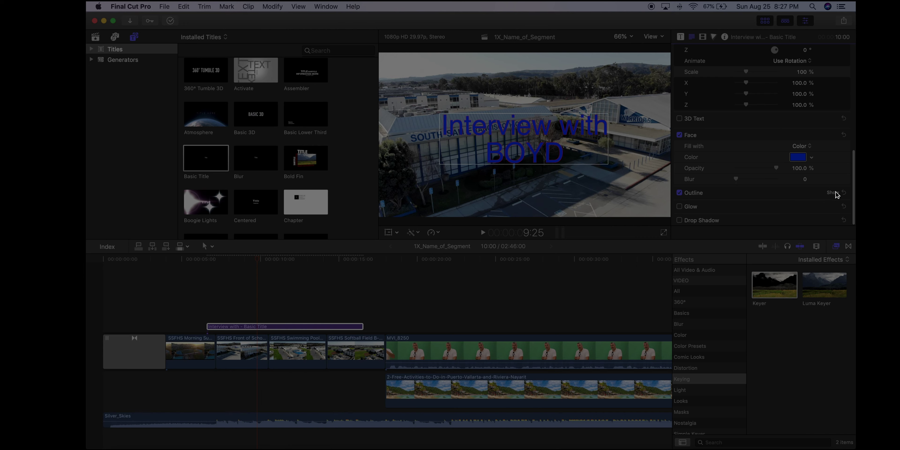
left_click(832, 192)
scroll(817, 196, "down", 3)
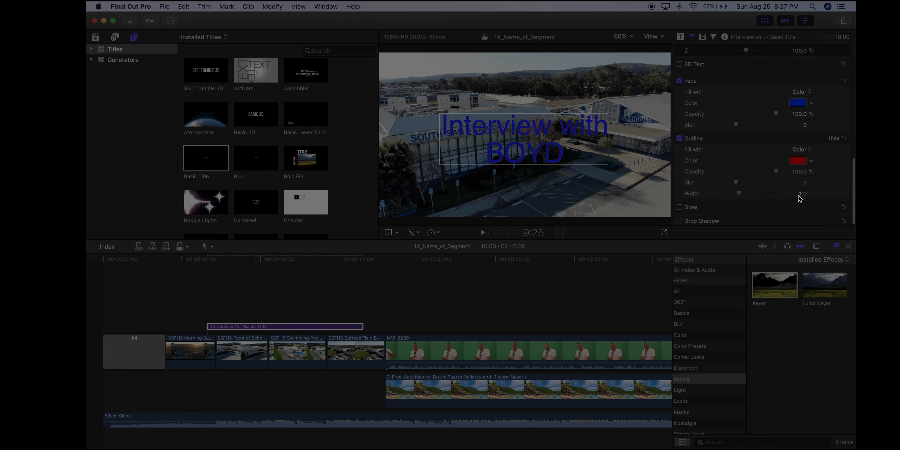
left_click(797, 162)
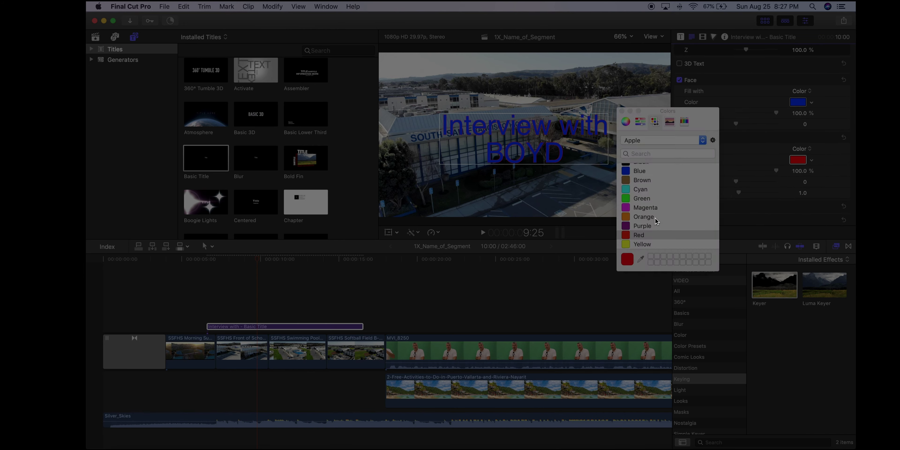
scroll(655, 217, "down", 2)
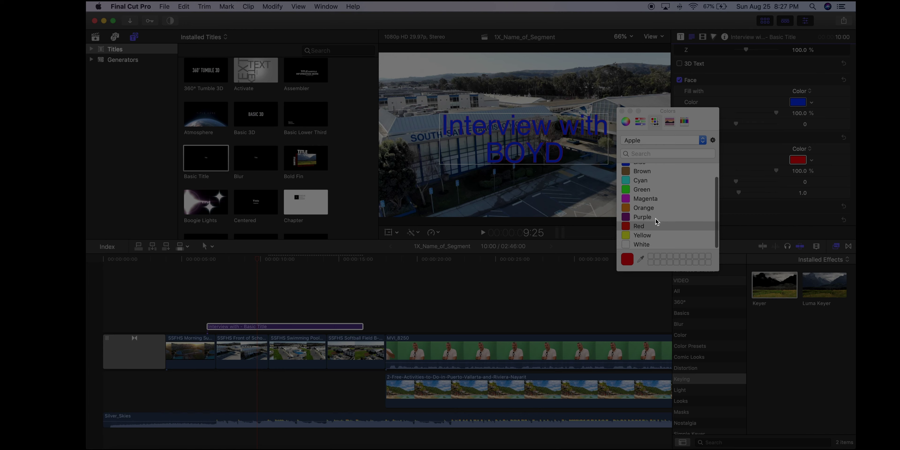
left_click(627, 244)
left_click(621, 111)
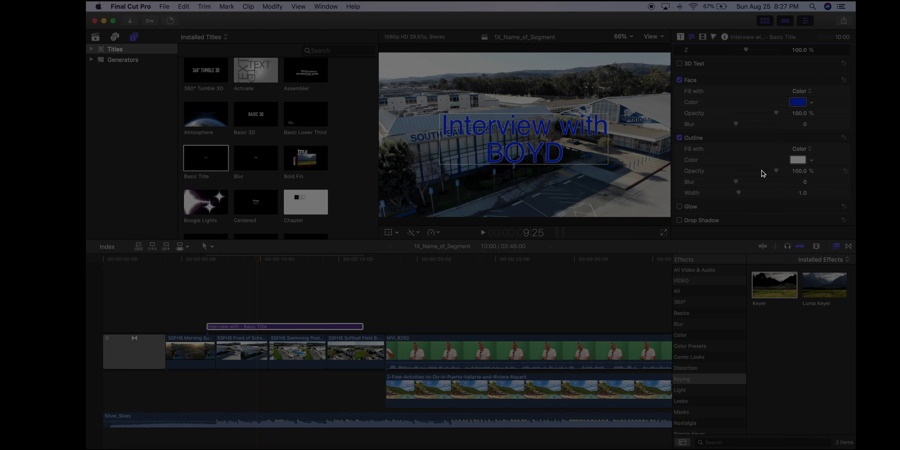
left_click_drag(743, 193, 754, 194)
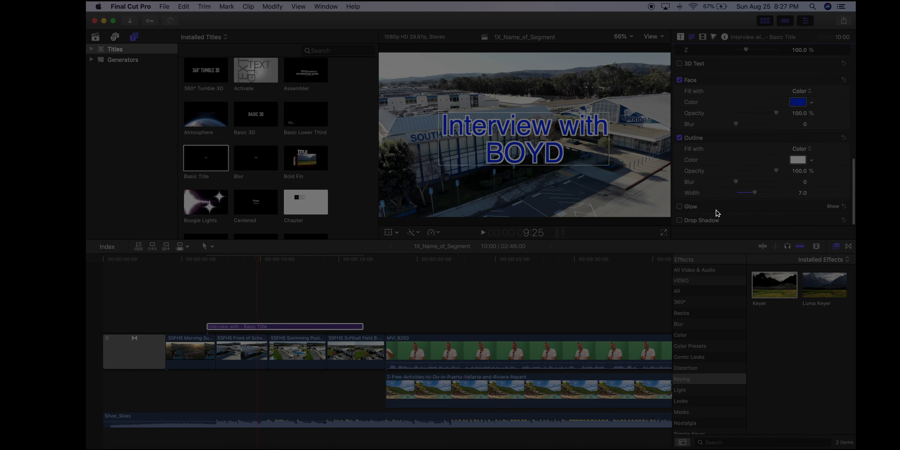
Enable the title's drop shadow with distance 12, blur 1.1 and opacity 100%
left_click(679, 221)
left_click(834, 220)
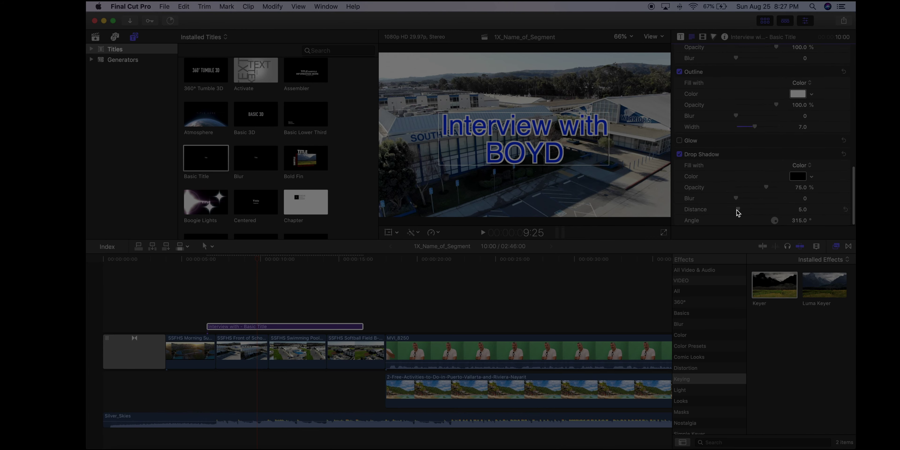
left_click_drag(738, 211, 782, 190)
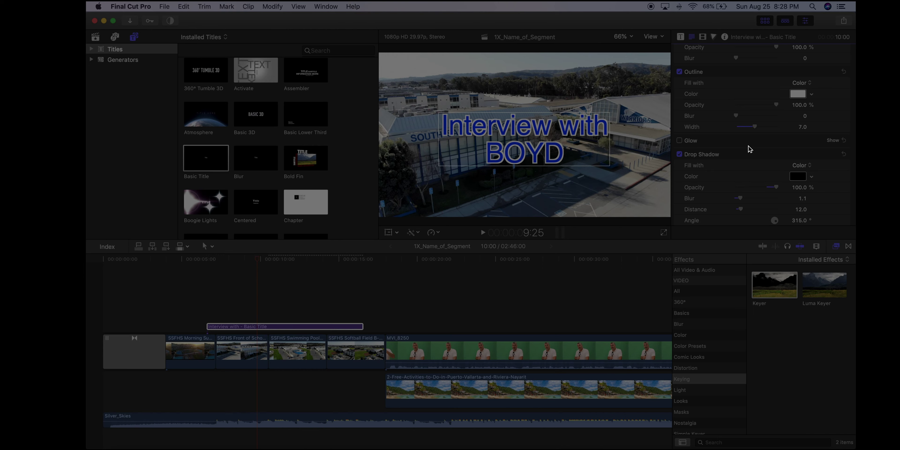
Enlarge only the name line of the title to size 288 and move the title slightly up in the frame
scroll(740, 127, "up", 10)
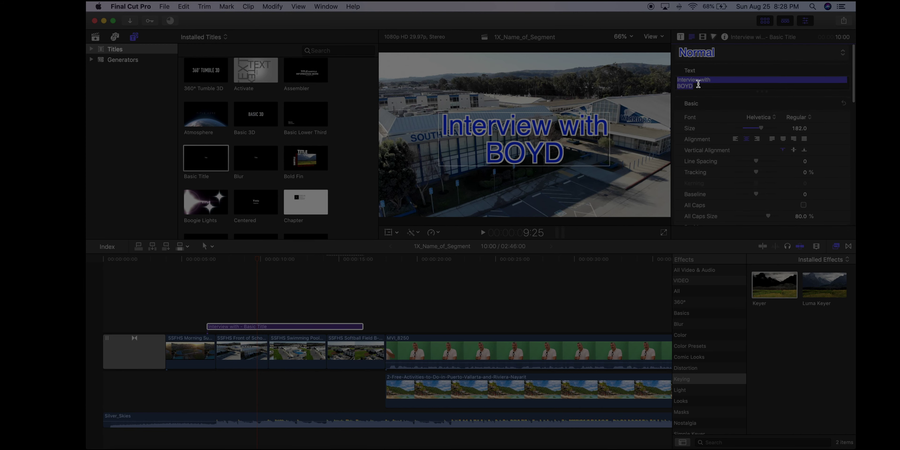
left_click_drag(698, 85, 672, 86)
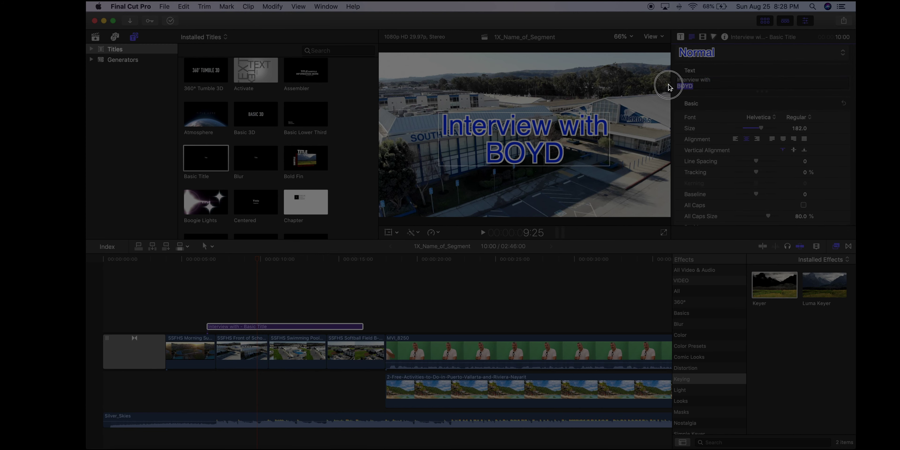
left_click_drag(761, 127, 776, 127)
left_click_drag(527, 148, 524, 139)
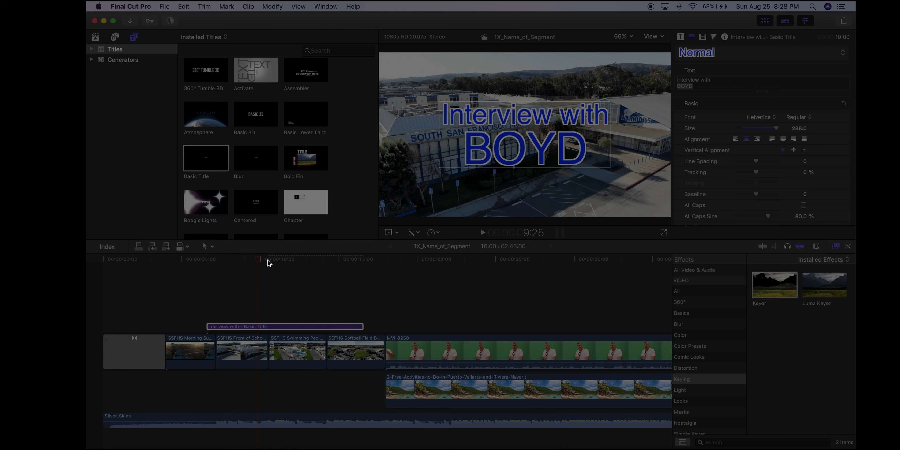
Show only the Lower Thirds category of the installed titles
mouse_move(261, 262)
left_mouse_down()
mouse_move(185, 262)
mouse_move(343, 257)
mouse_move(215, 261)
mouse_move(330, 265)
mouse_move(267, 263)
left_mouse_up()
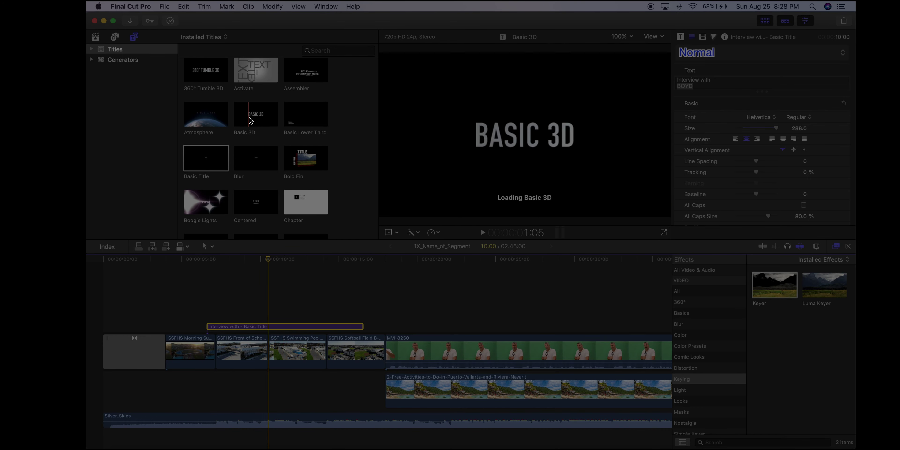
scroll(251, 127, "down", 8)
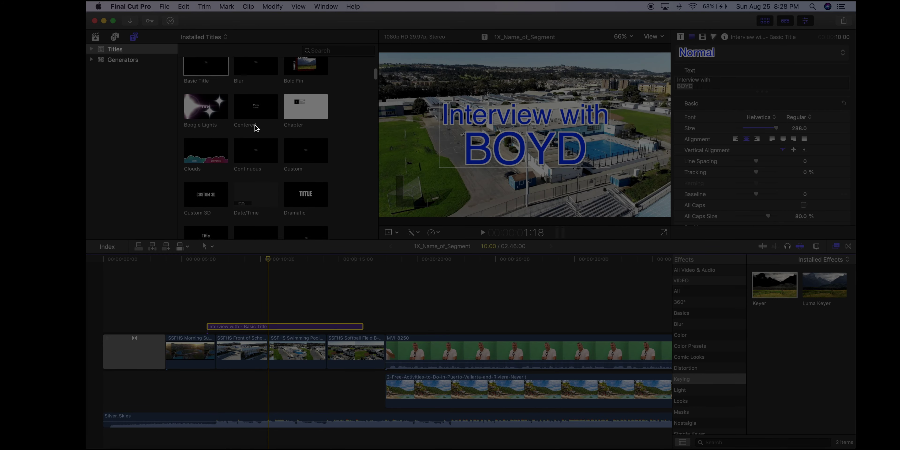
scroll(276, 178, "up", 10)
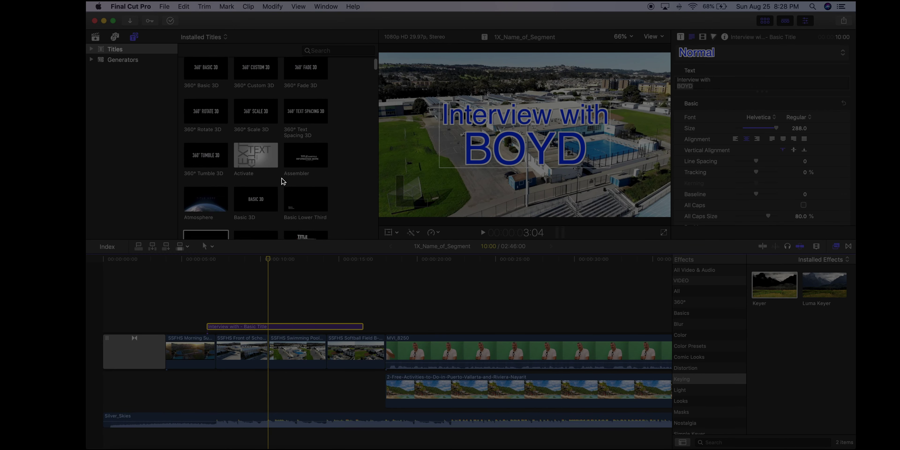
left_click(92, 49)
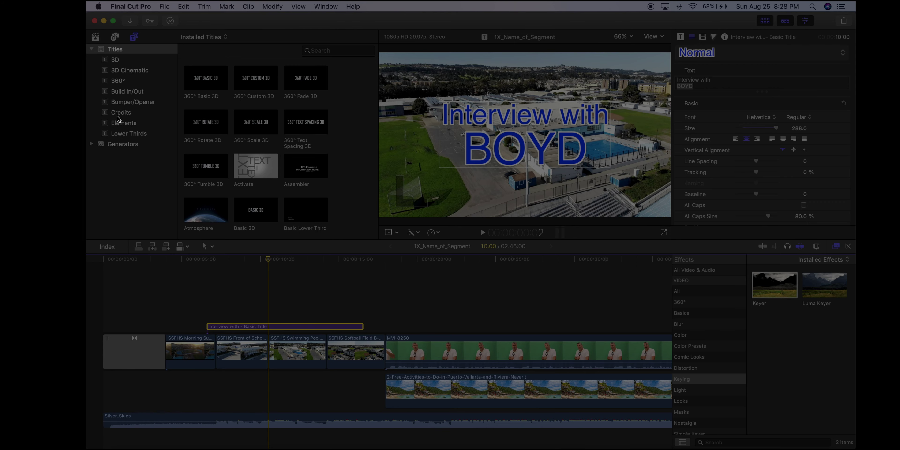
left_click(123, 134)
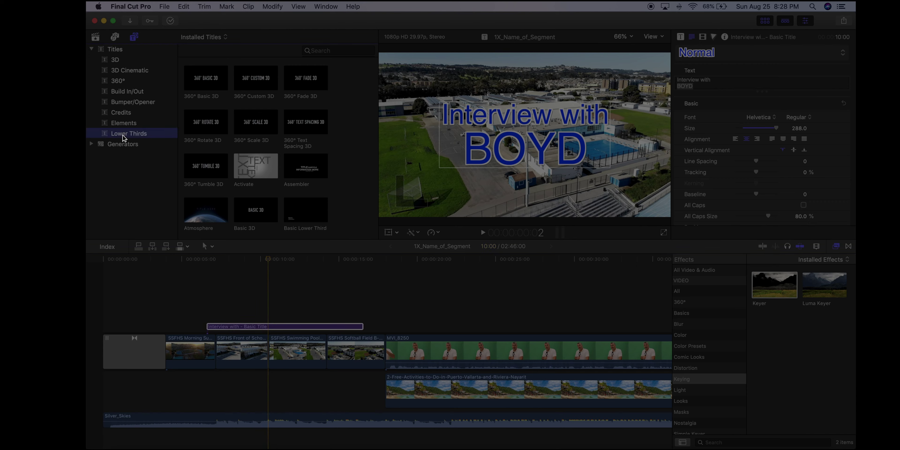
Add the Gradient - Center lower third above the host clip at 21:03 and extend it to 7 seconds
left_click_drag(414, 262, 435, 262)
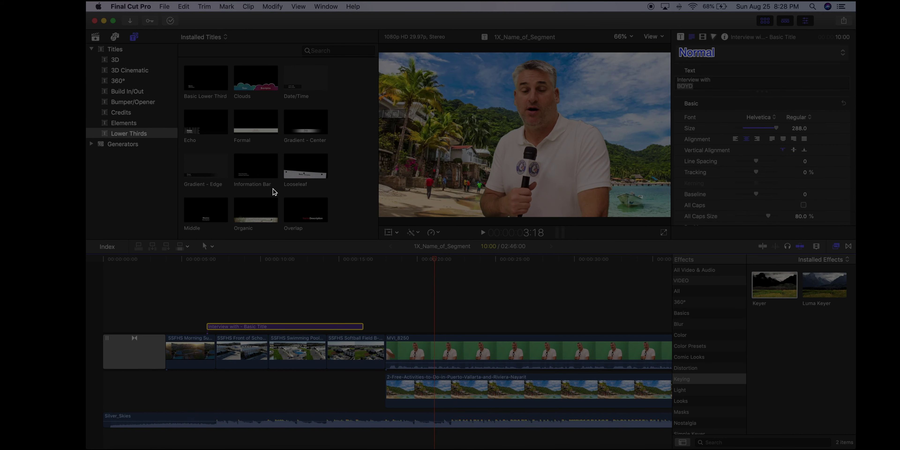
scroll(265, 194, "down", 4)
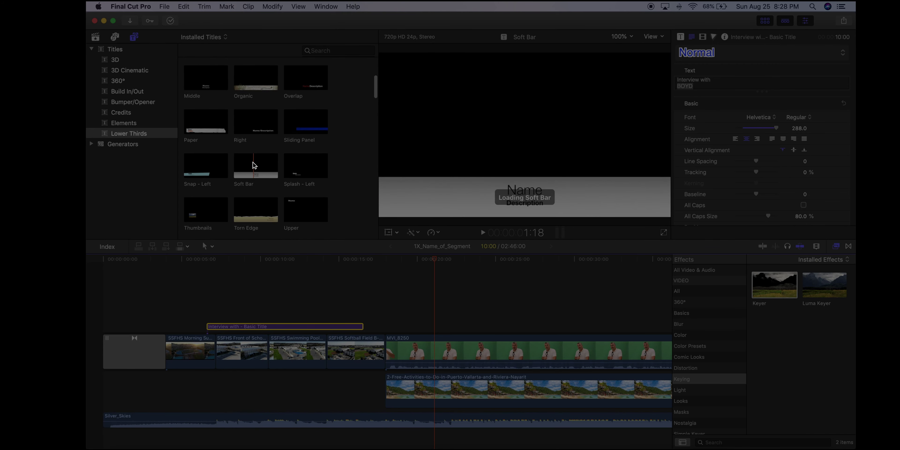
scroll(260, 170, "up", 4)
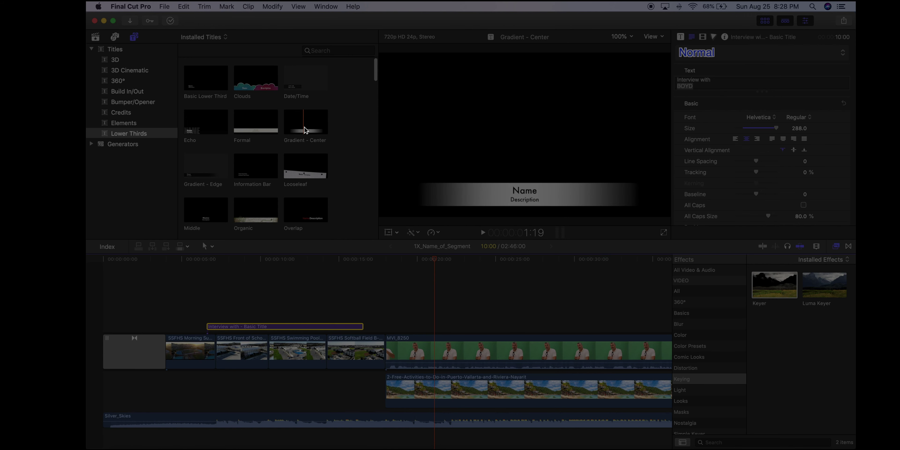
left_click_drag(307, 128, 434, 325)
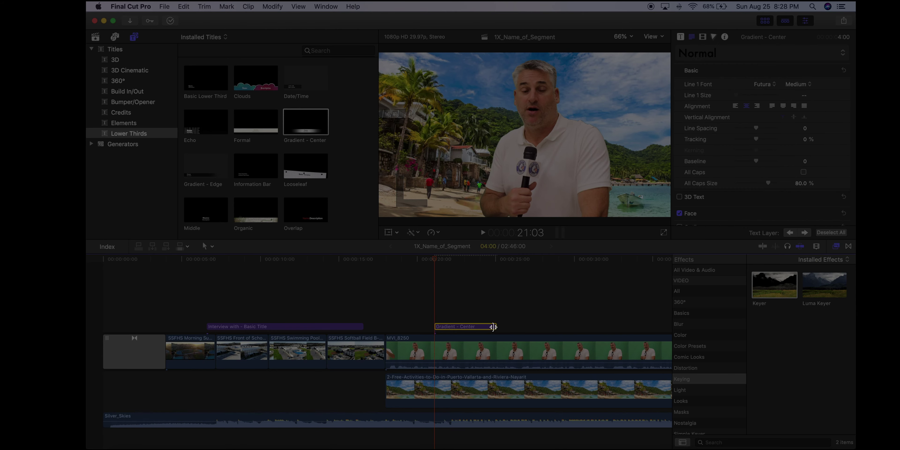
left_click_drag(496, 326, 542, 326)
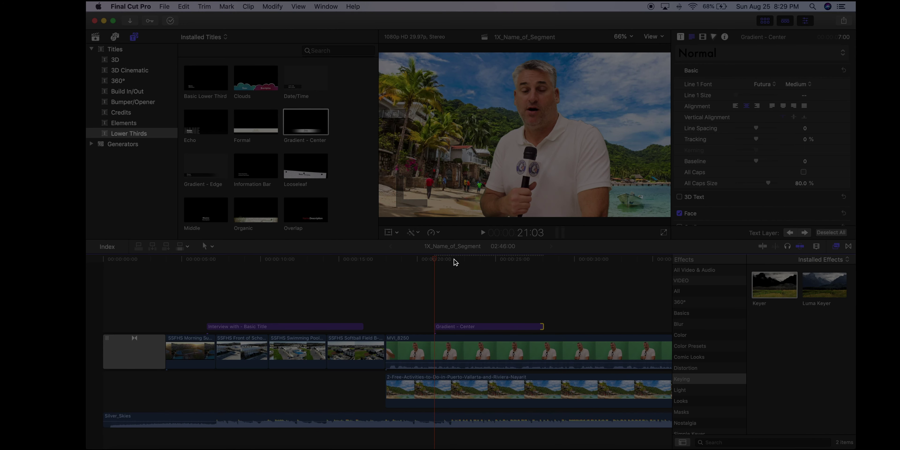
Replace the lower third's Name placeholder with the host's name
left_click(464, 259)
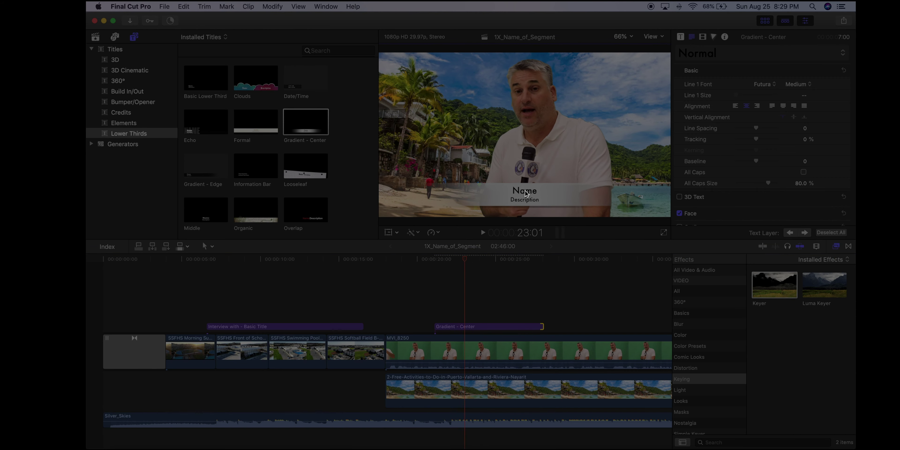
key("shift+super+a")
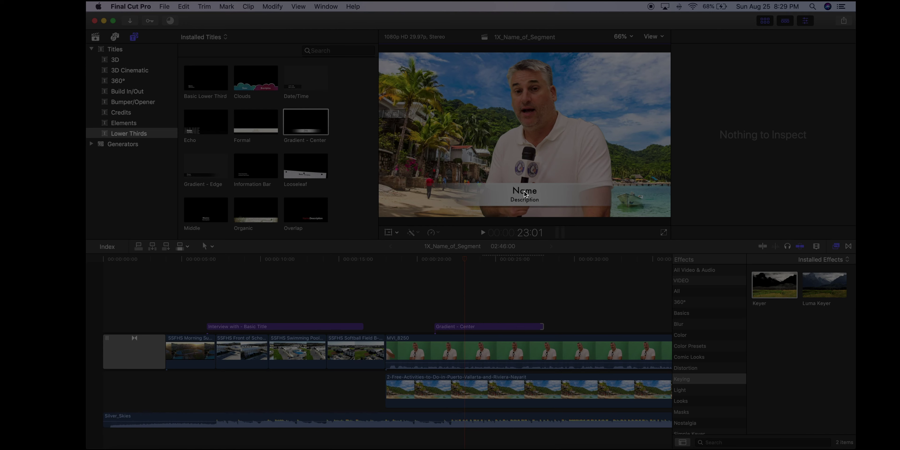
left_click(494, 328)
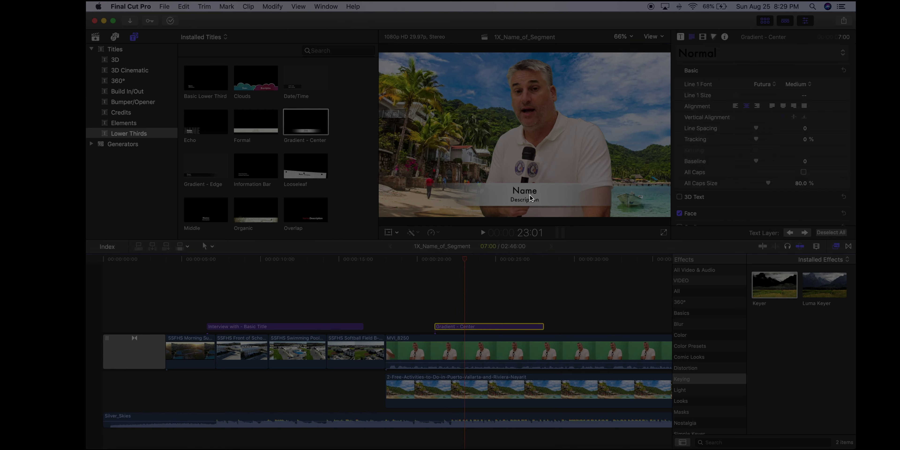
double_click(522, 190)
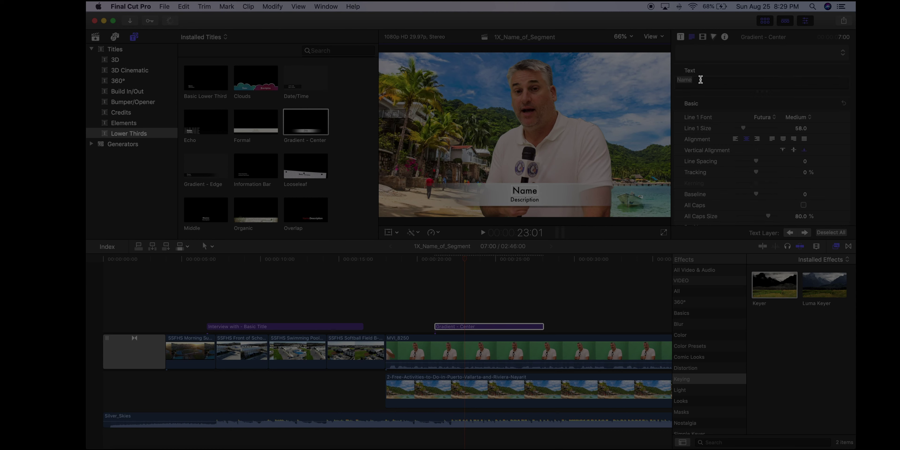
left_click_drag(700, 79, 654, 76)
type("Mr. Boyd")
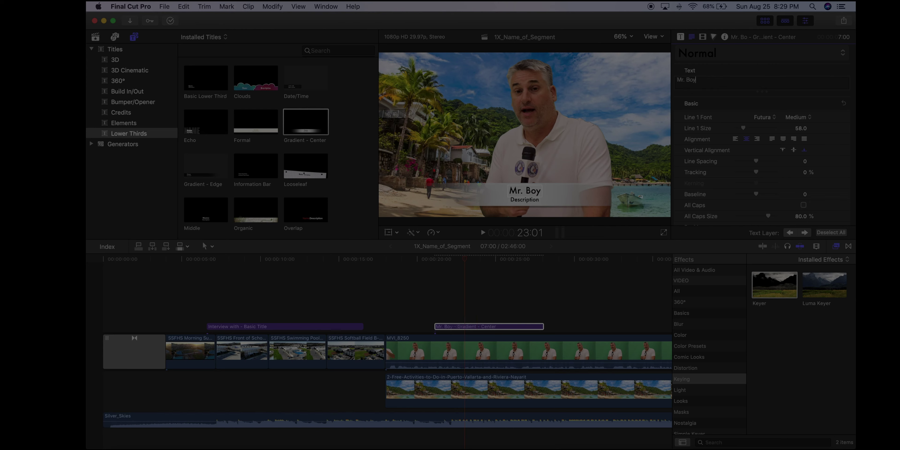
Replace the lower third's Description placeholder with "Teacher" and check it over the host footage
left_click(523, 201)
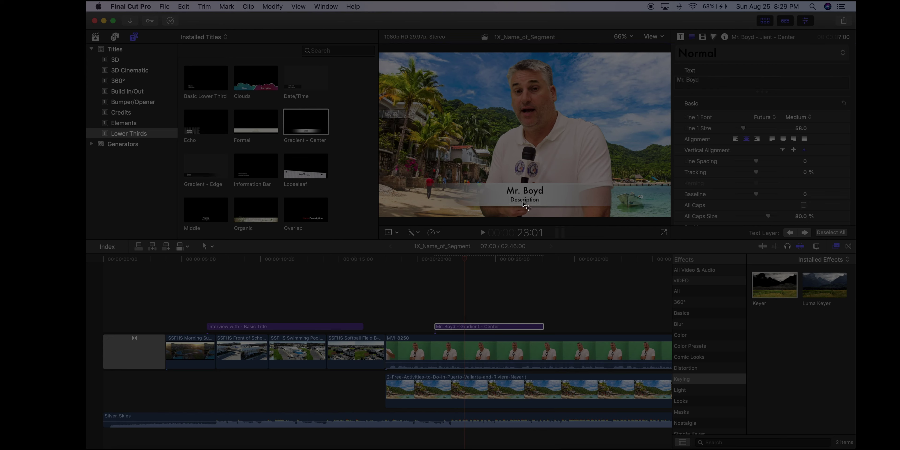
double_click(710, 80)
type("Teacher")
mouse_move(464, 263)
left_mouse_down()
mouse_move(418, 263)
mouse_move(475, 268)
left_mouse_up()
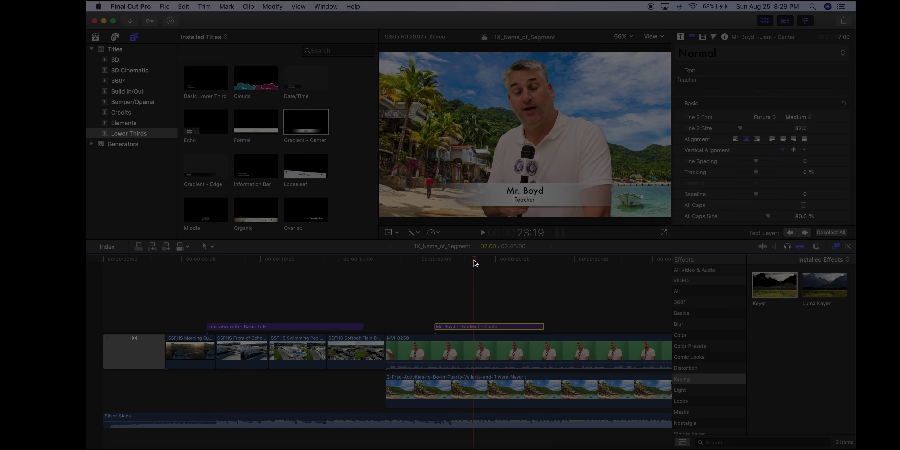
mouse_move(473, 263)
left_mouse_down()
mouse_move(432, 261)
mouse_move(479, 261)
left_mouse_up()
Try to reposition the lower third in the frame with Transform
left_click(501, 330)
left_click(397, 233)
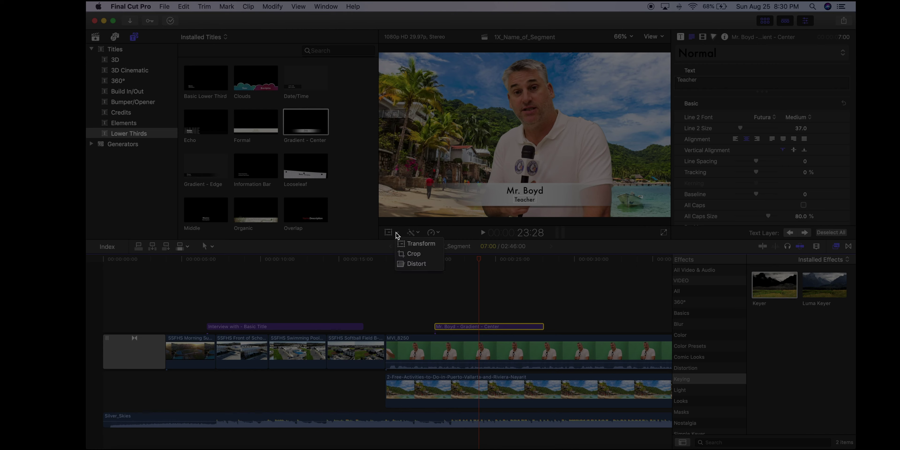
left_click(402, 245)
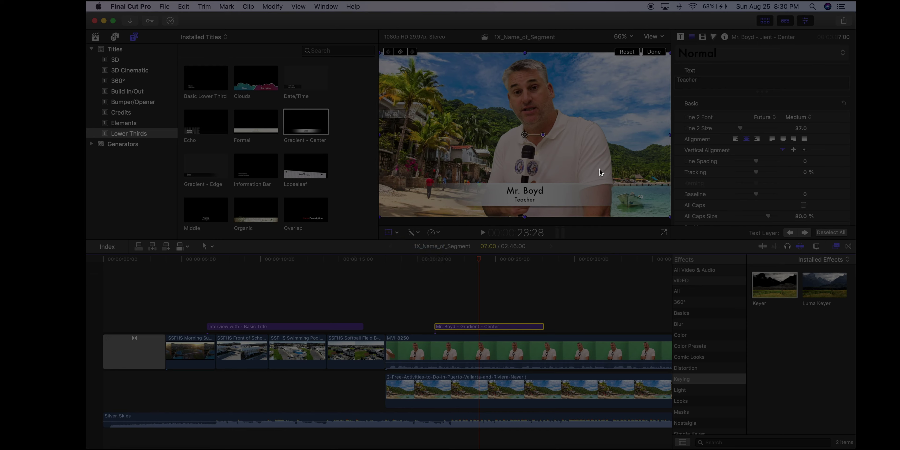
mouse_move(602, 167)
left_mouse_down()
mouse_move(519, 168)
mouse_move(675, 168)
mouse_move(601, 170)
left_mouse_up()
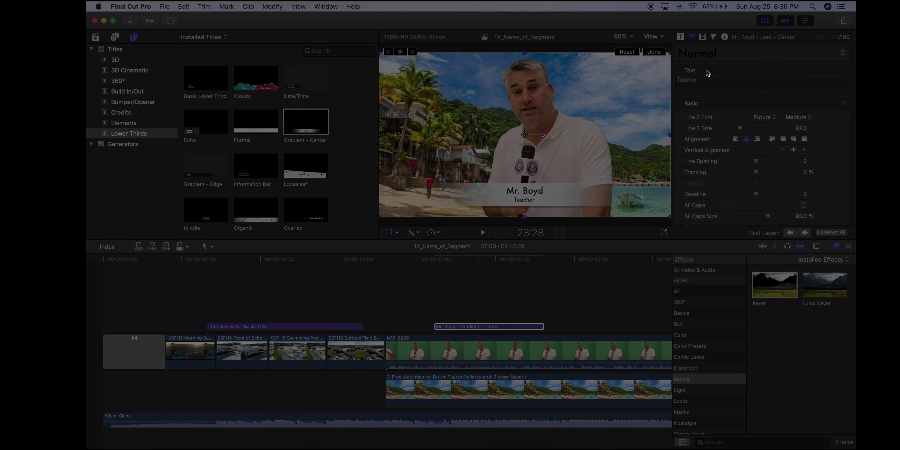
left_click(652, 52)
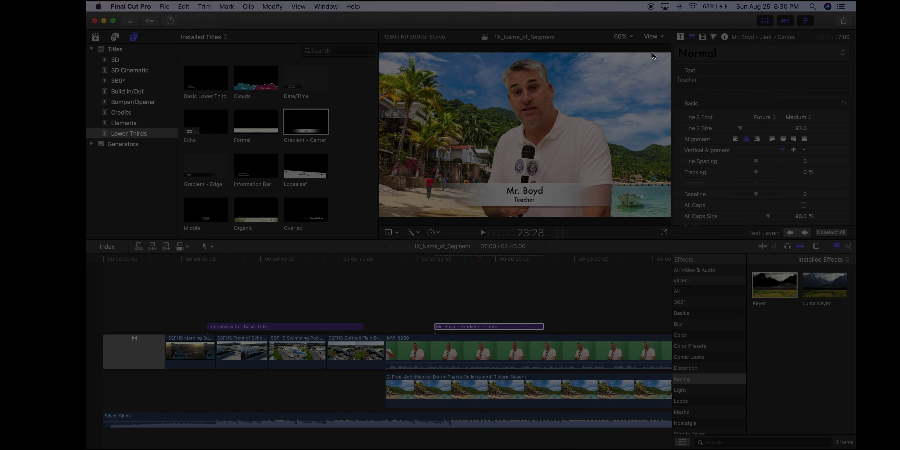
Duplicate the lower third and stack the copy above the original with matching start and end
right_click(468, 331)
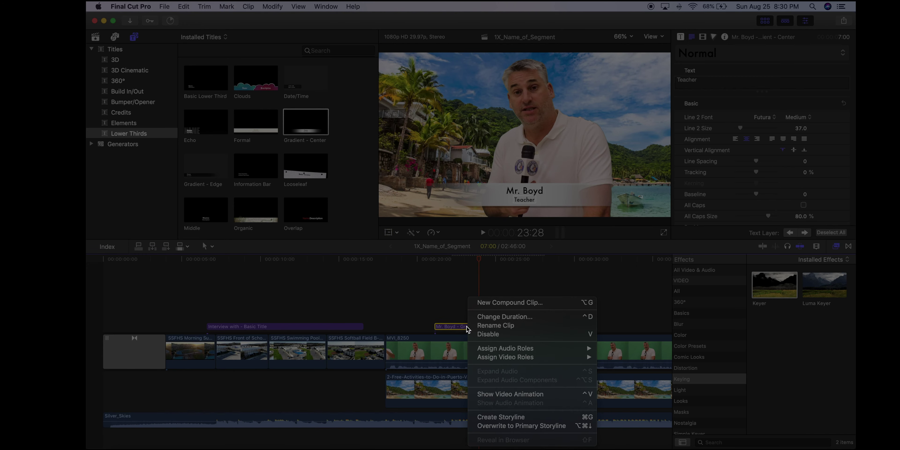
left_click(461, 342)
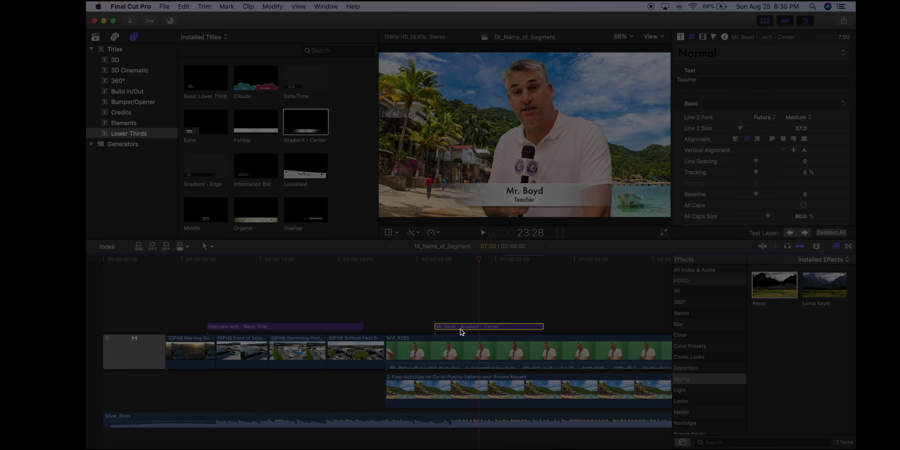
left_click(450, 294)
left_click_drag(427, 259, 419, 260)
key("super+v")
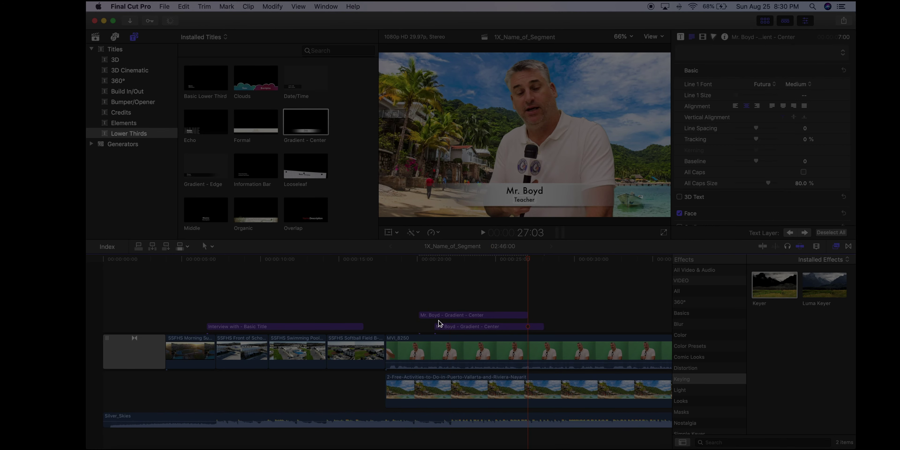
left_click_drag(440, 315, 454, 315)
left_click(463, 261)
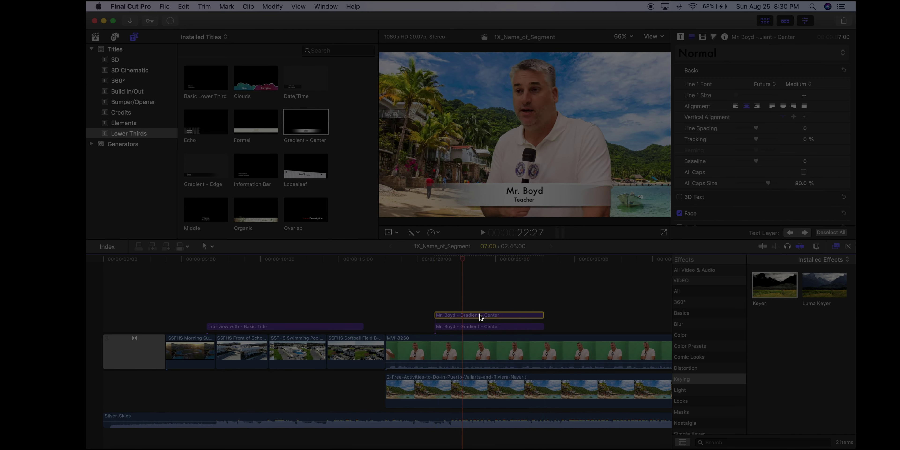
Transform the copied lower third to about X -591 px, Y -20 px, and place the original horizontally centered, slightly lower in the frame
left_click(389, 232)
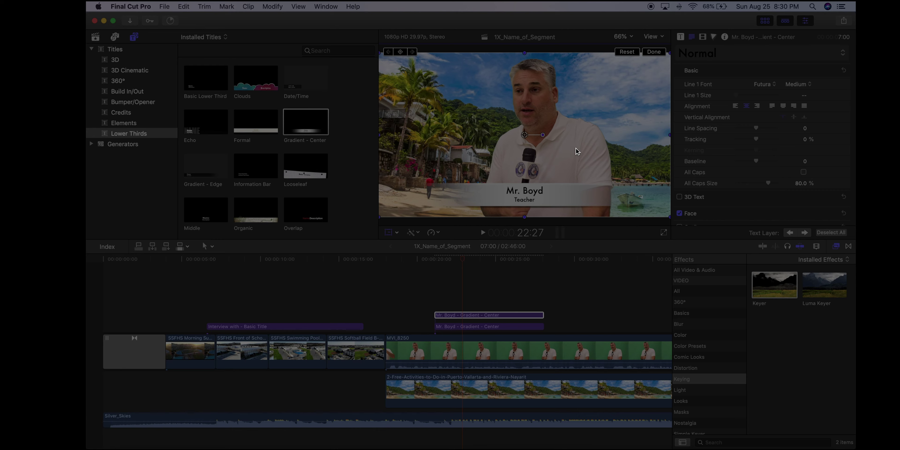
left_click_drag(579, 143, 507, 147)
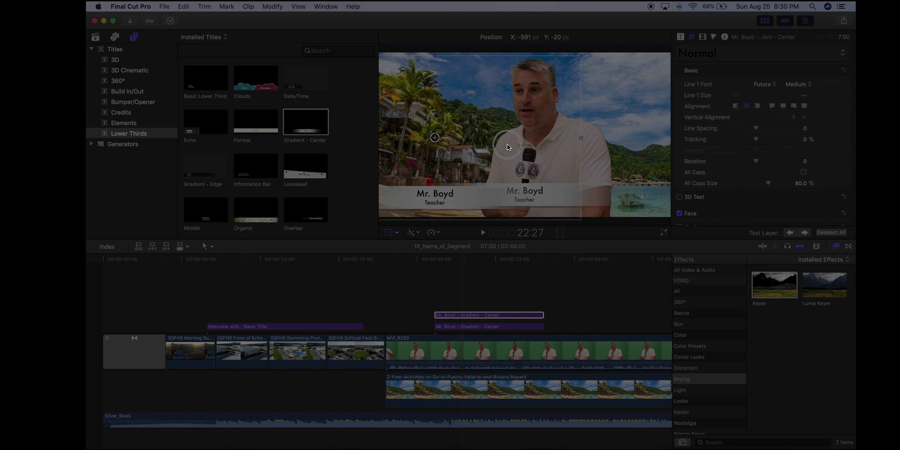
left_click(515, 327)
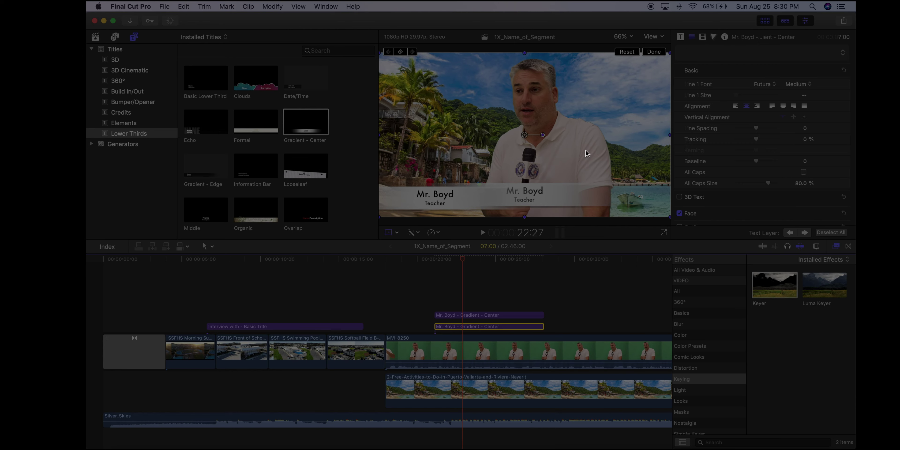
left_click_drag(587, 153, 637, 154)
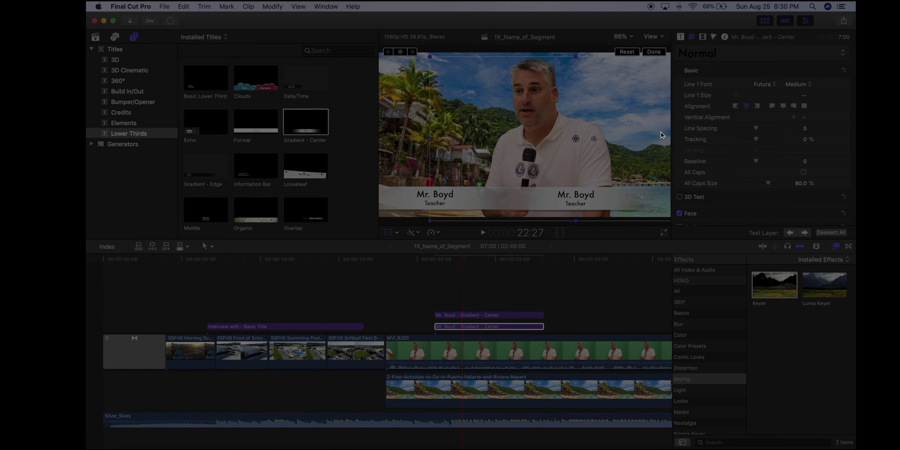
left_click_drag(603, 157, 552, 157)
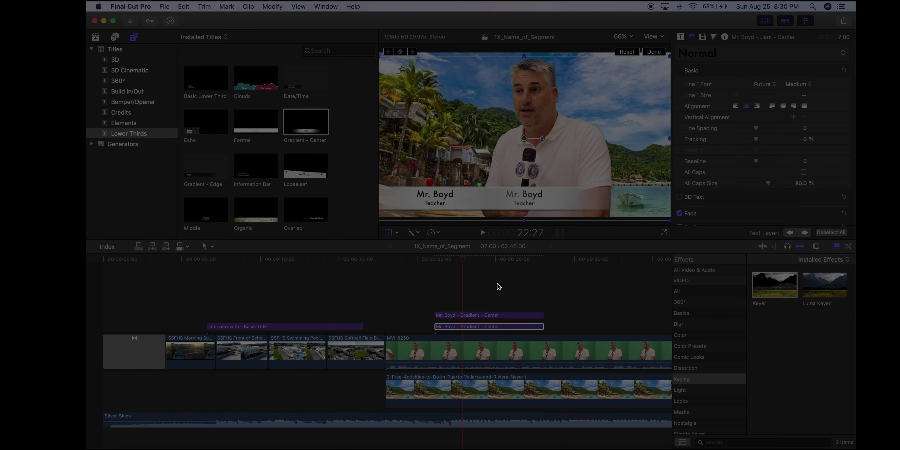
Delete the copied lower third and finish the Transform edit
left_click(487, 315)
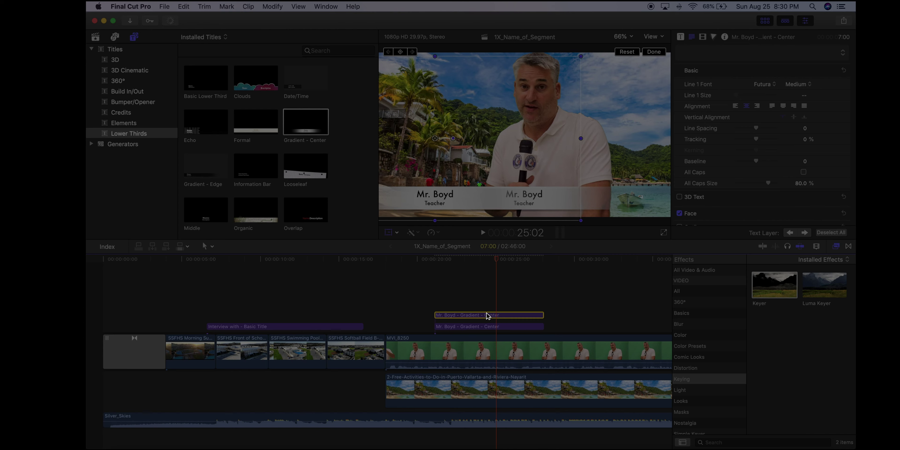
key("Delete")
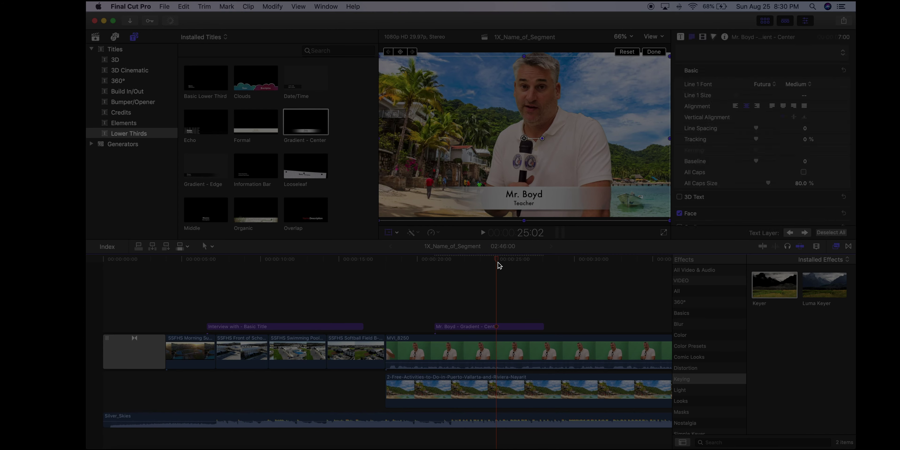
left_click_drag(498, 262, 519, 258)
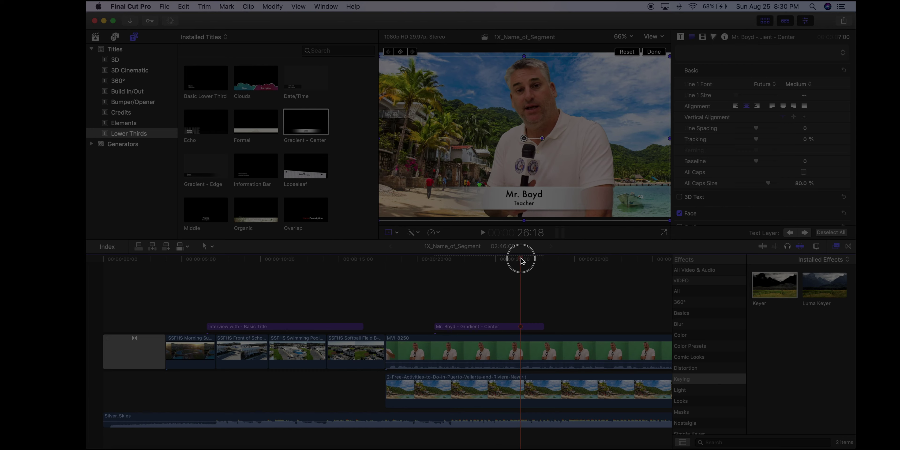
left_click(654, 52)
Review the project from its beginning through the end of the lower third by playing and skimming the timeline
left_click(490, 275)
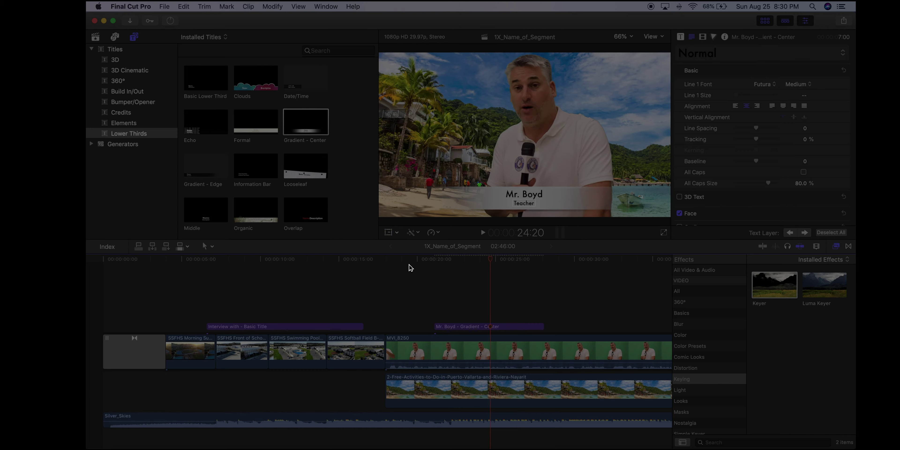
left_click_drag(337, 265, 102, 269)
key("space")
key("space")
left_click_drag(131, 264, 543, 283)
scroll(562, 286, "right", 10)
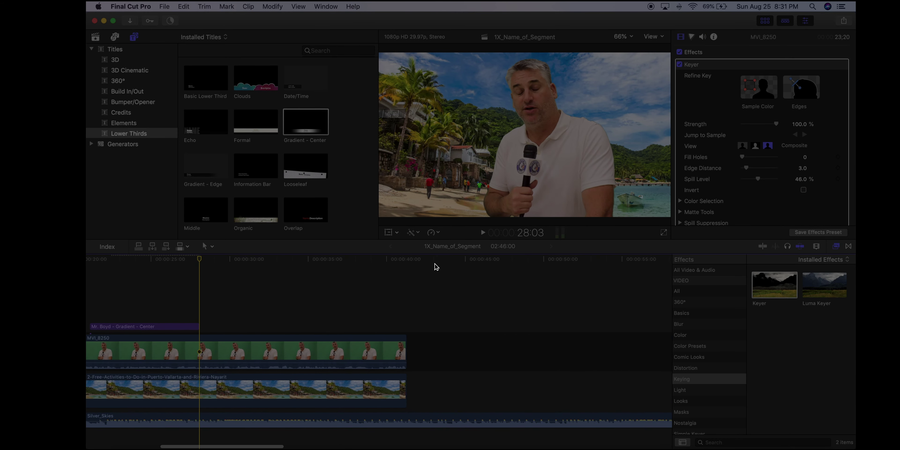
Append the 2-Free-Activities-to-Do-in-Puerto-Vallarta-and-Riviera-Nayarit beach photo after MVI_8250 in the primary storyline with a 7-second duration
left_click_drag(437, 260, 409, 262)
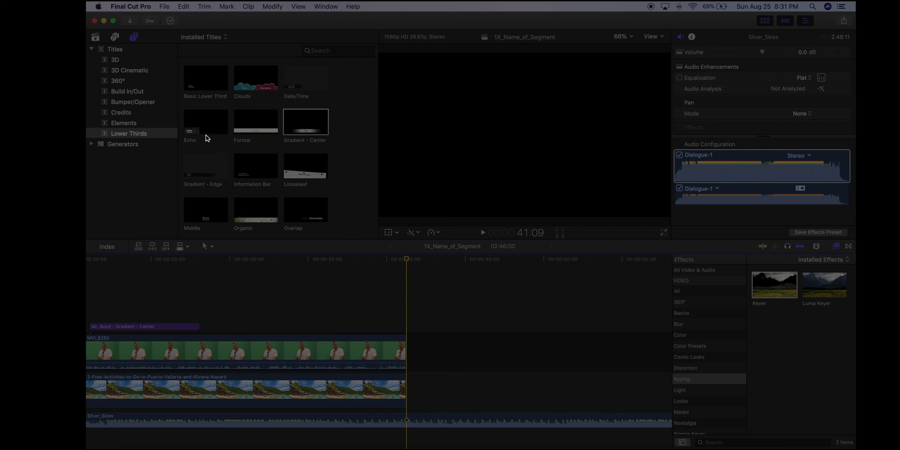
left_click(95, 39)
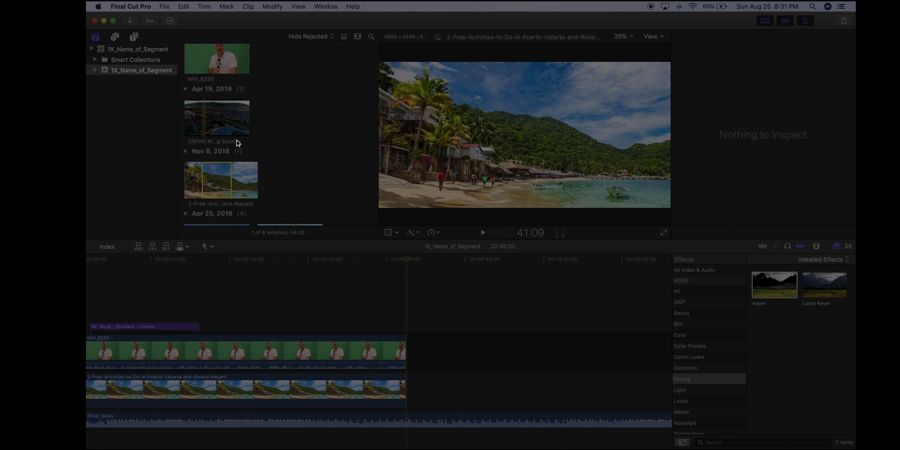
scroll(236, 139, "down", 3)
left_click(216, 156)
left_click_drag(217, 156, 514, 351)
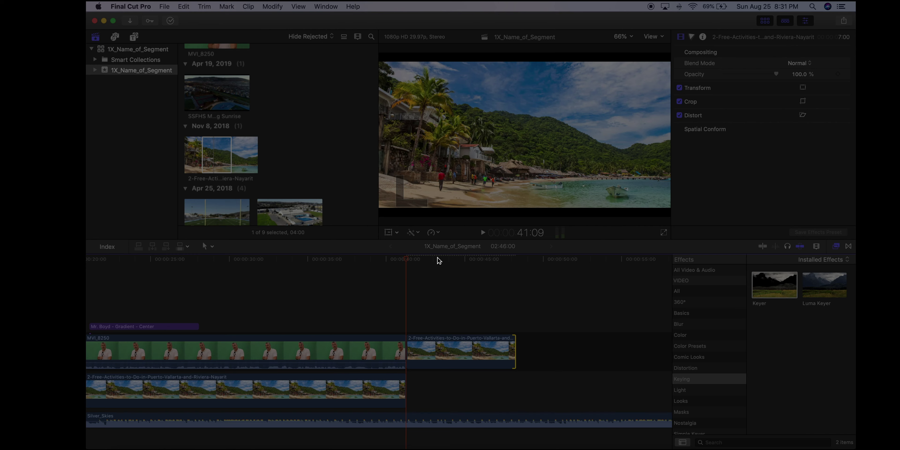
left_click_drag(438, 260, 410, 268)
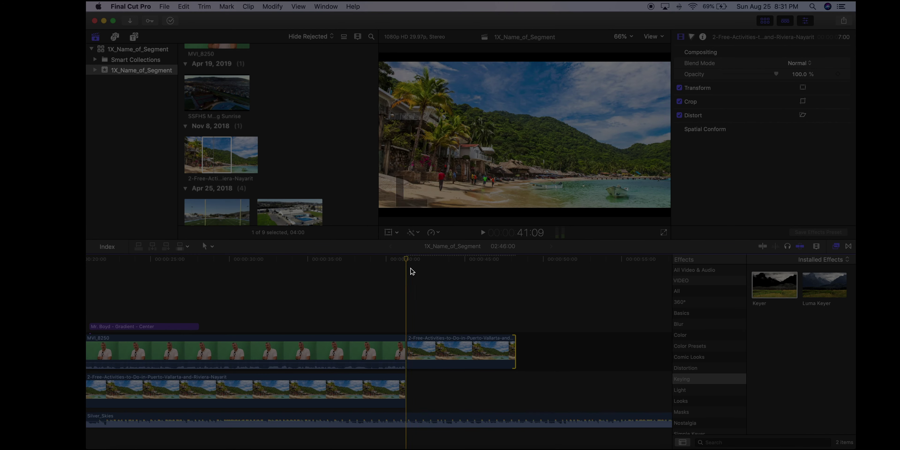
Apply a Ken Burns crop to the appended beach photo and swap its start and end frames
left_click(458, 354)
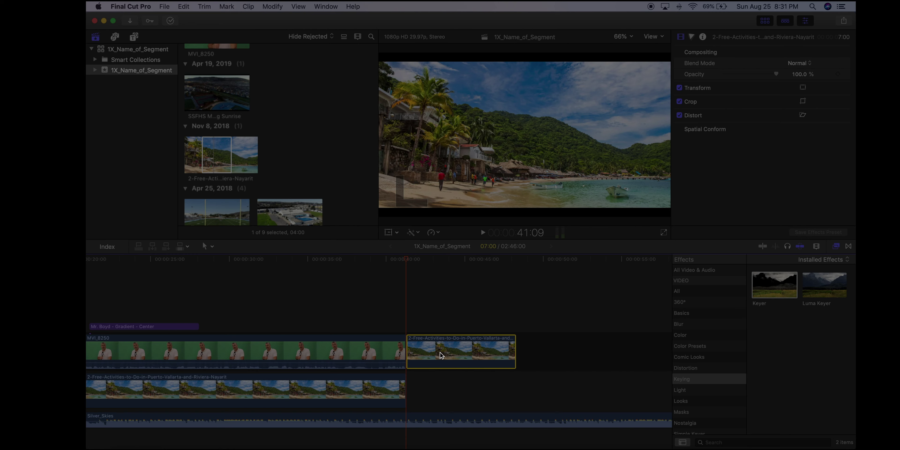
left_click(397, 232)
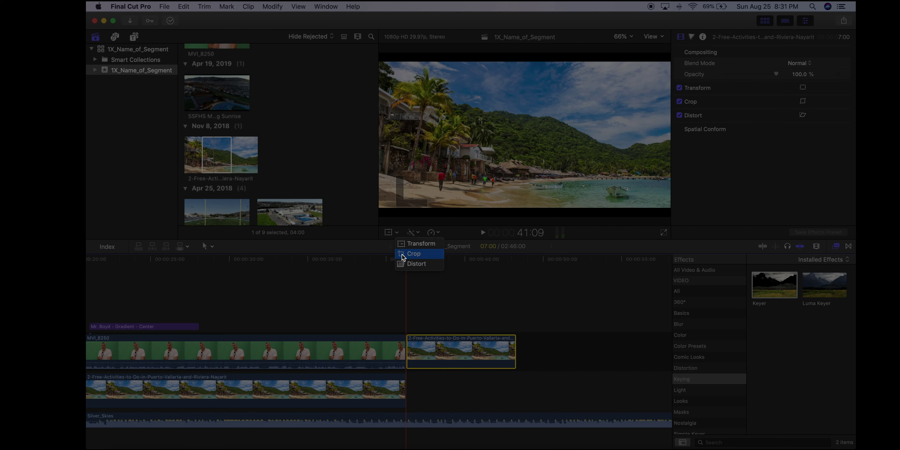
left_click(412, 254)
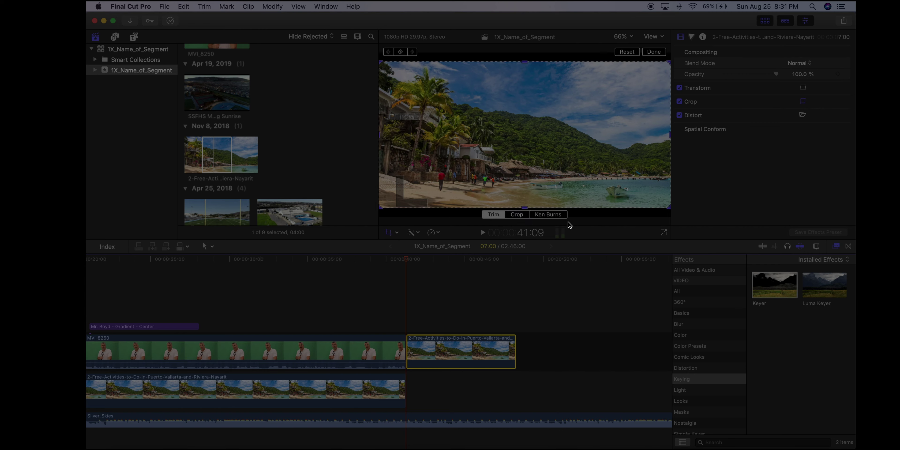
left_click(551, 214)
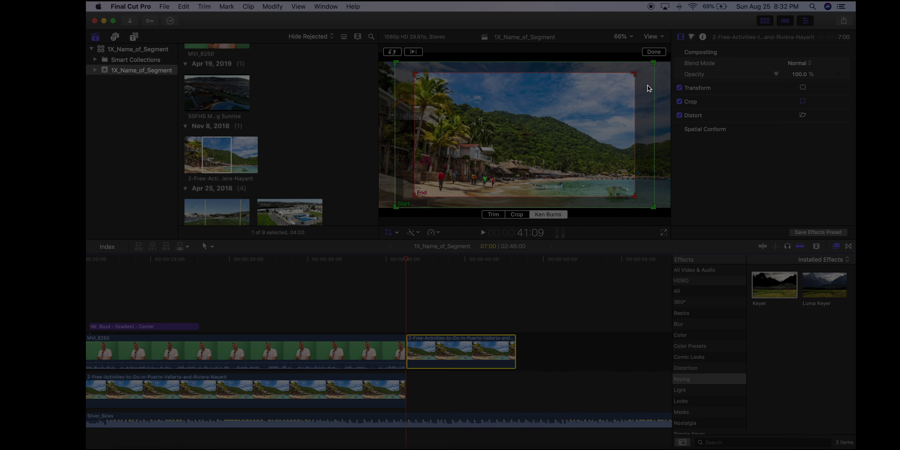
left_click(392, 52)
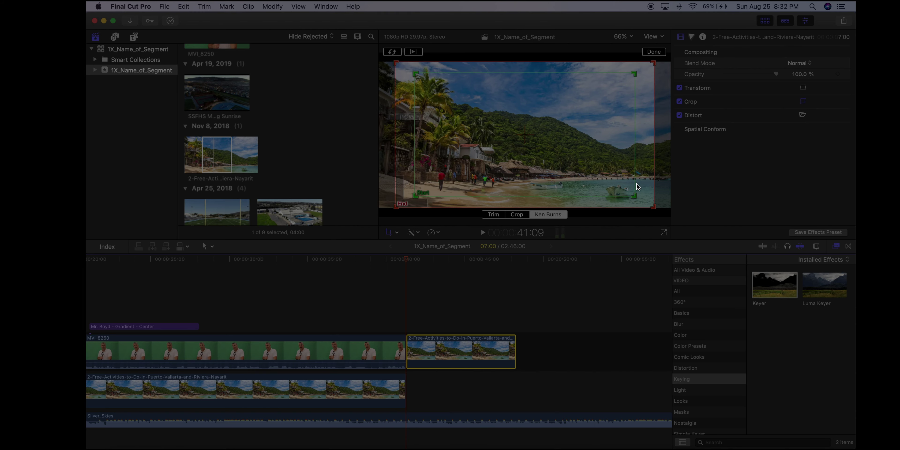
Shrink the Ken Burns start frame and place it over the beach huts in the lower part of the photo, then finish the crop
left_click(556, 162)
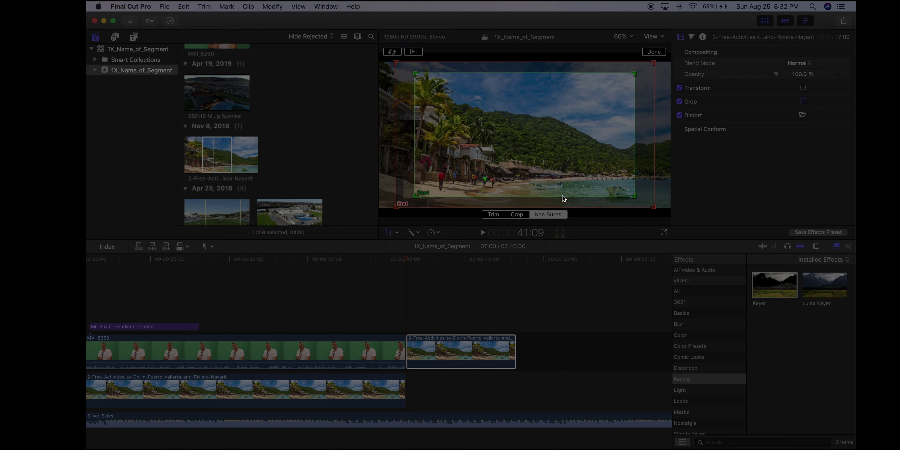
left_click_drag(634, 196, 585, 168)
left_click_drag(532, 102, 529, 137)
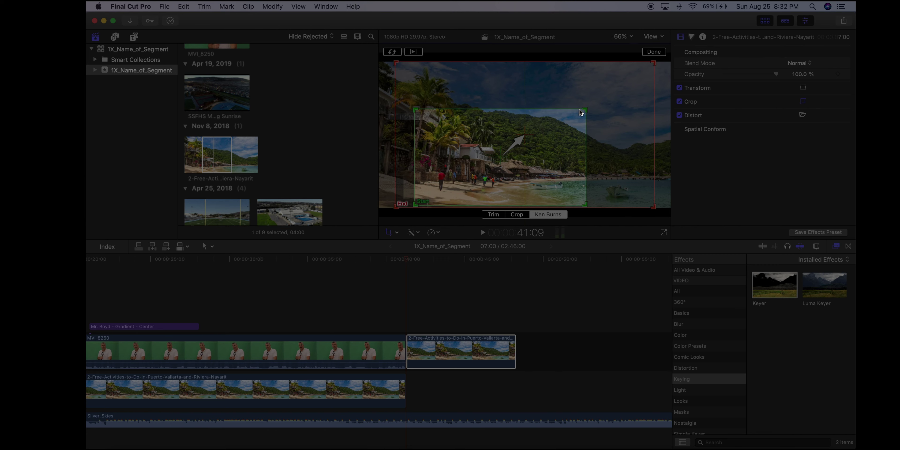
left_click_drag(585, 110, 577, 112)
left_click_drag(521, 161, 518, 159)
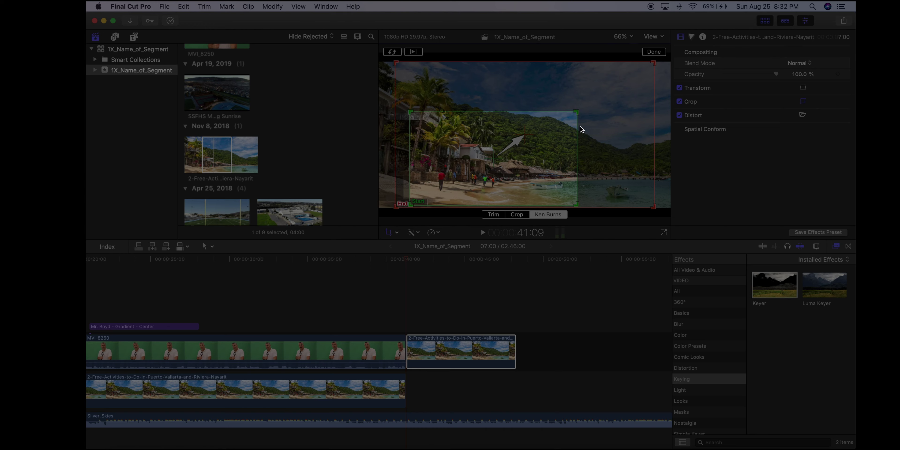
left_click(653, 52)
Play the closing beach photo from its start past its end to check the Ken Burns movement, lowering the system sound volume
left_click(405, 261)
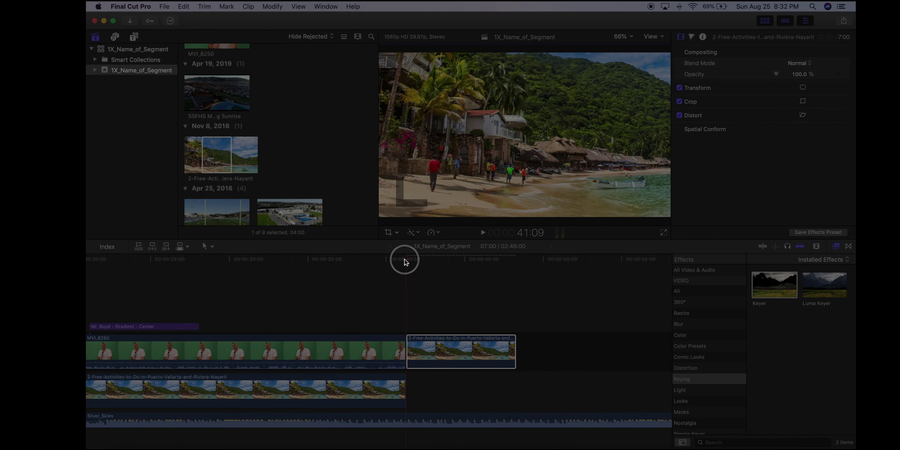
key("space")
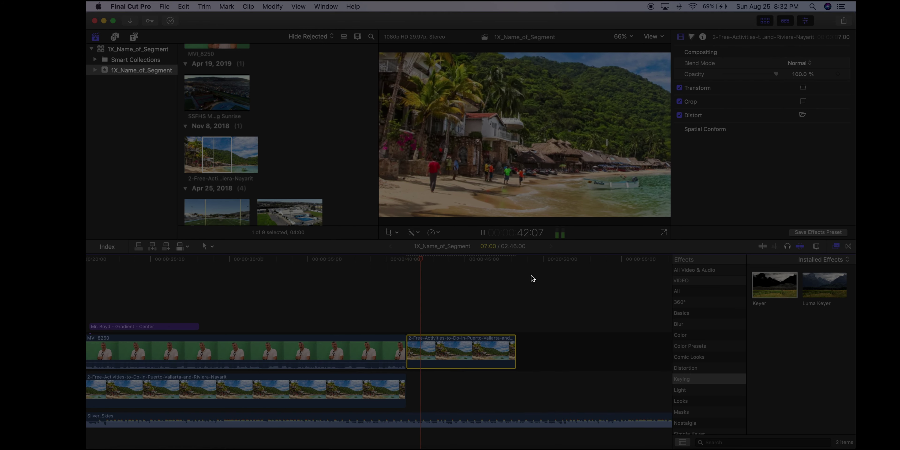
key("space")
key("XF86AudioRaiseVolume")
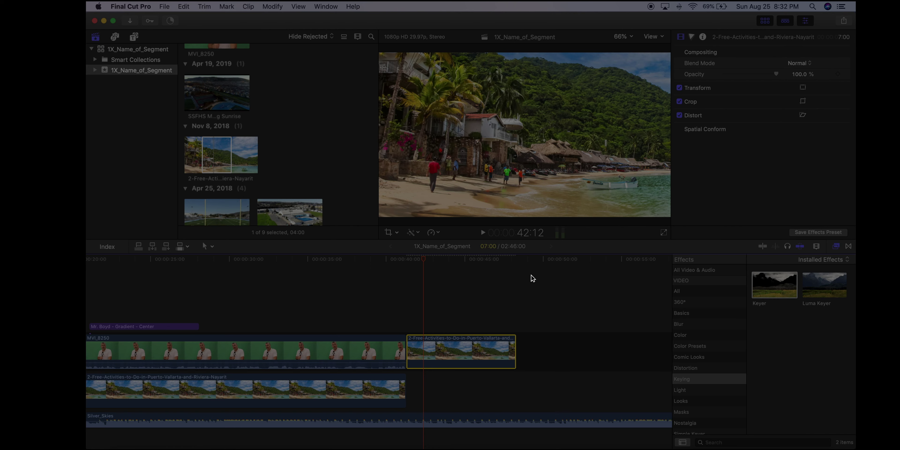
key("XF86AudioLowerVolume")
key("XF86AudioLowerVolume")
key("space")
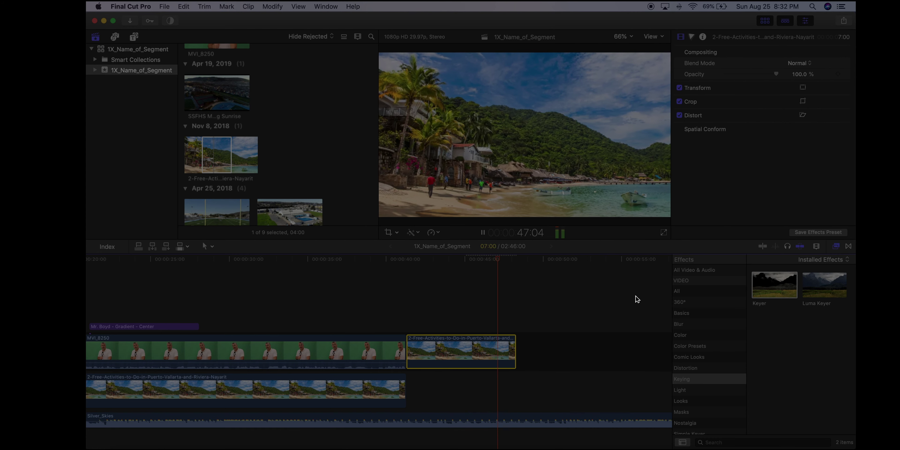
key("space")
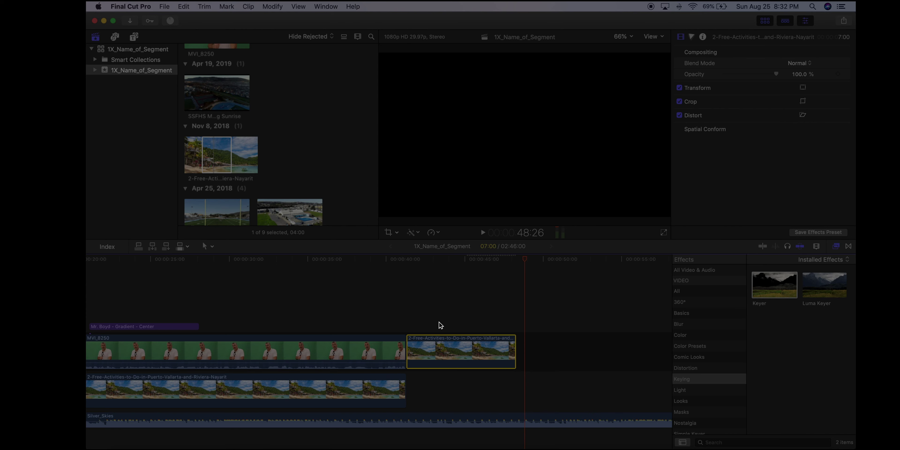
Trim the end of the Silver_Skies music to 48:26, just past the closing beach photo
key("shift+z")
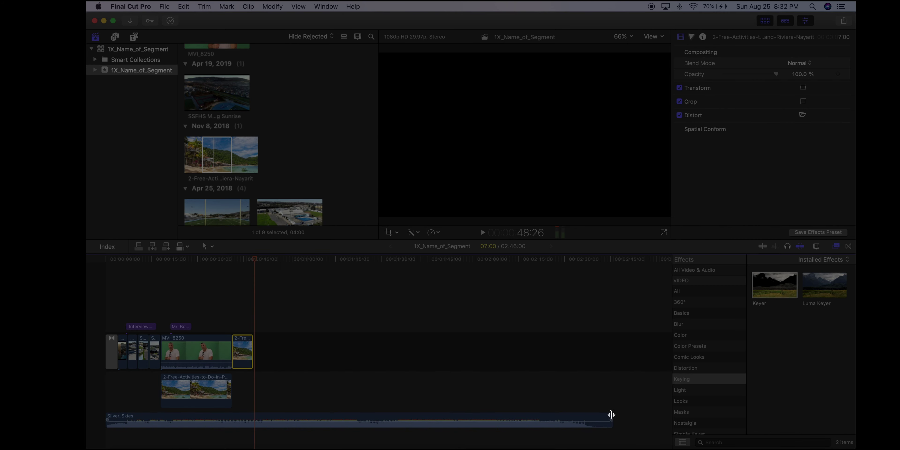
left_click_drag(608, 416, 254, 410)
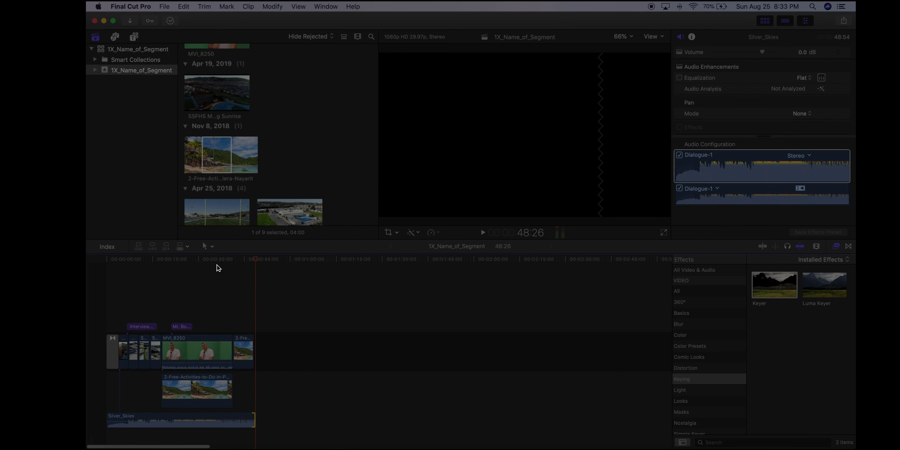
key("shift+z")
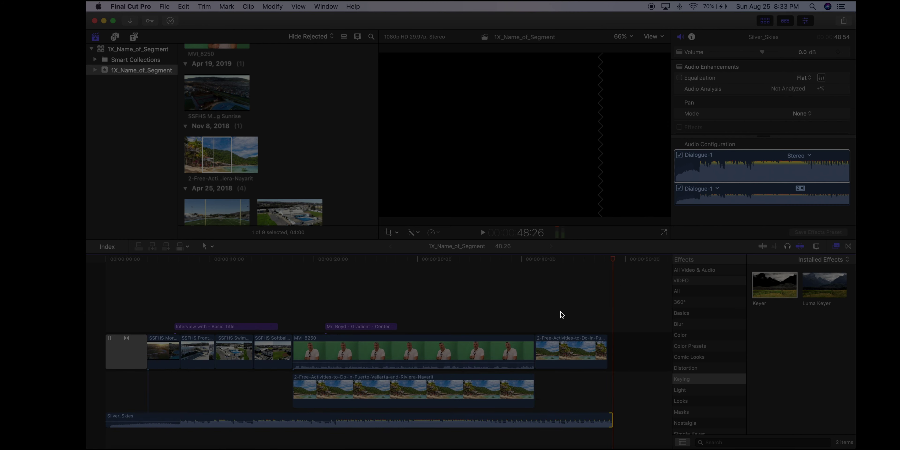
Play the start of the host's speech and raise the audio level of the MVI_8250 clip
left_click(563, 259)
left_click_drag(563, 259, 286, 265)
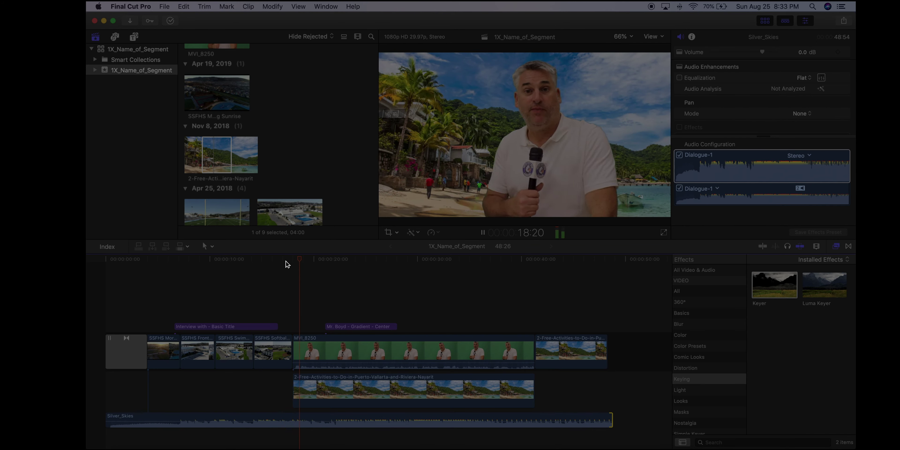
key("space")
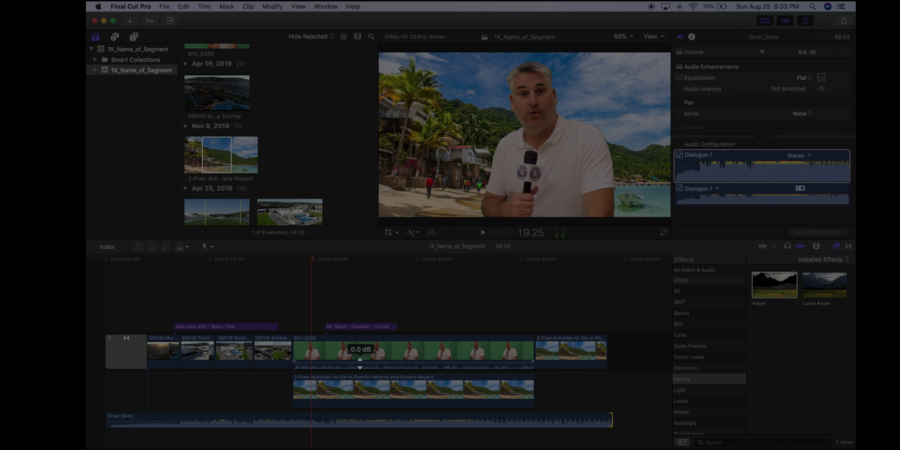
left_click(359, 363)
left_click_drag(359, 364, 349, 361)
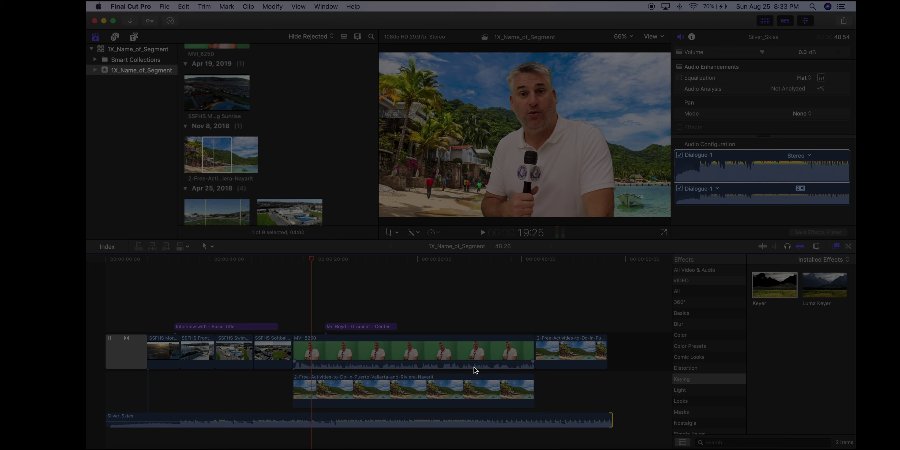
scroll(334, 420, "down", 1)
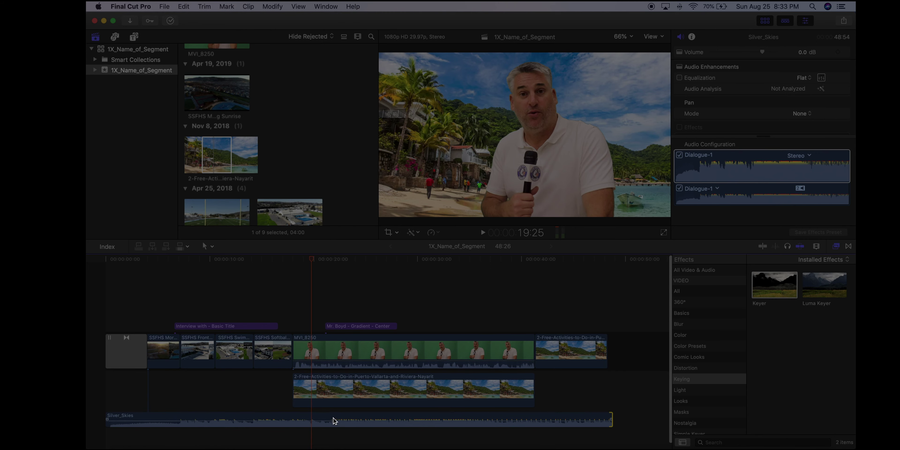
Add volume keyframes to Silver_Skies just before and after the start of MVI_8250, and lower the music to -15 dB from the second one
left_click(283, 266)
left_click_drag(284, 267, 292, 262)
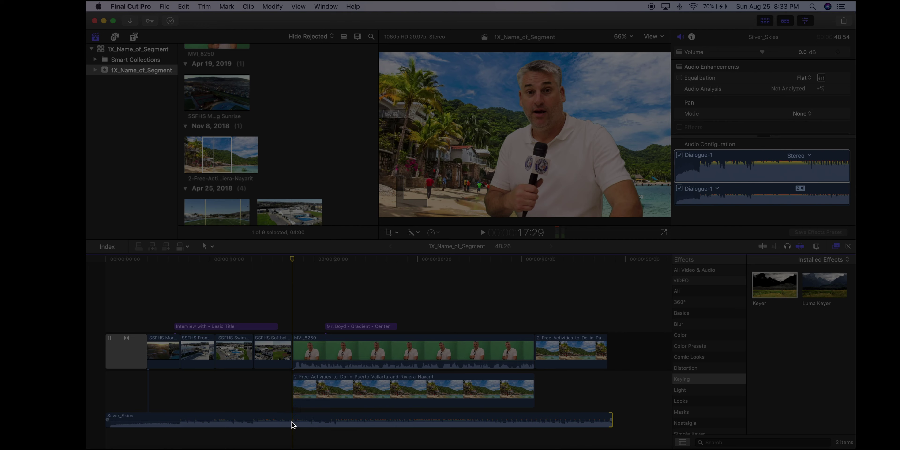
mouse_move(285, 422)
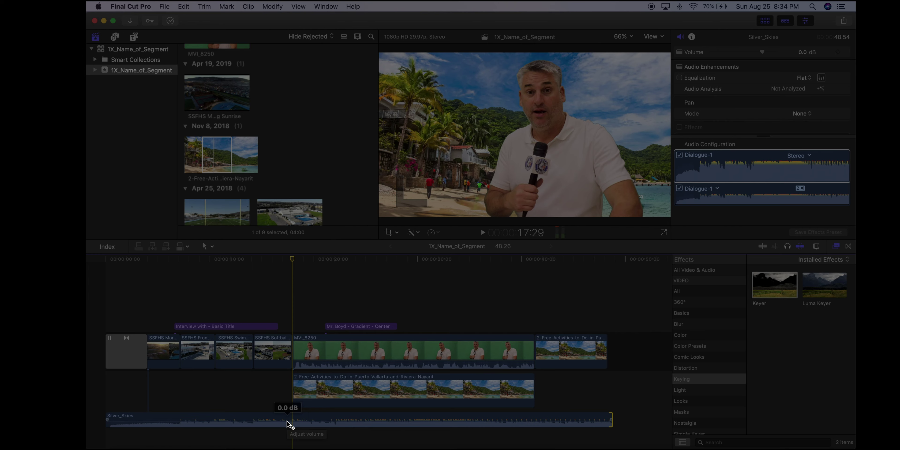
left_click(287, 420, "alt")
left_click(286, 421, "alt")
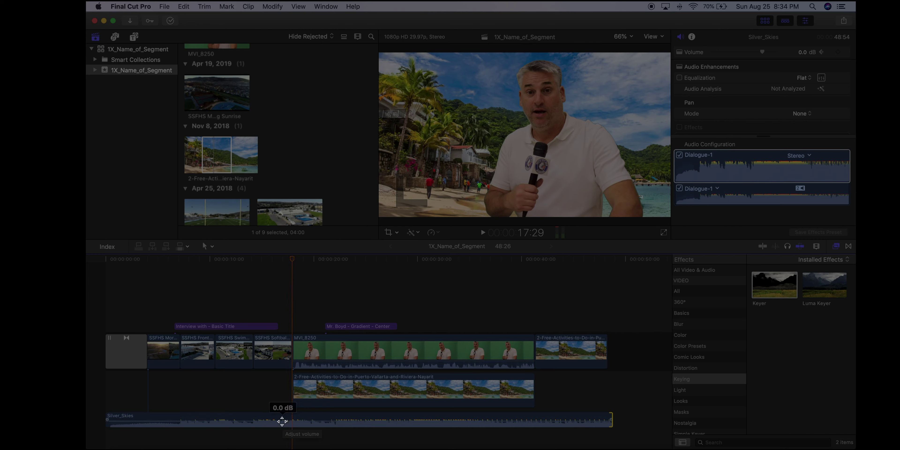
left_click(283, 421, "alt")
left_click_drag(287, 421, 296, 421)
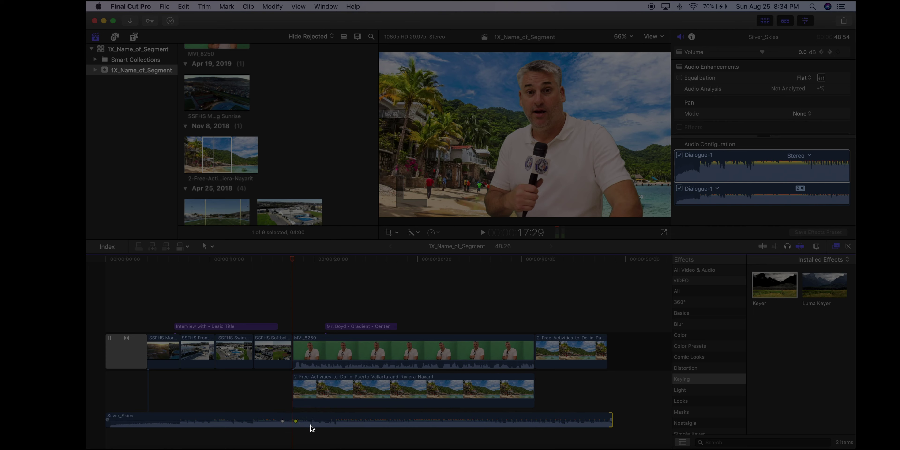
left_click(328, 420, "alt")
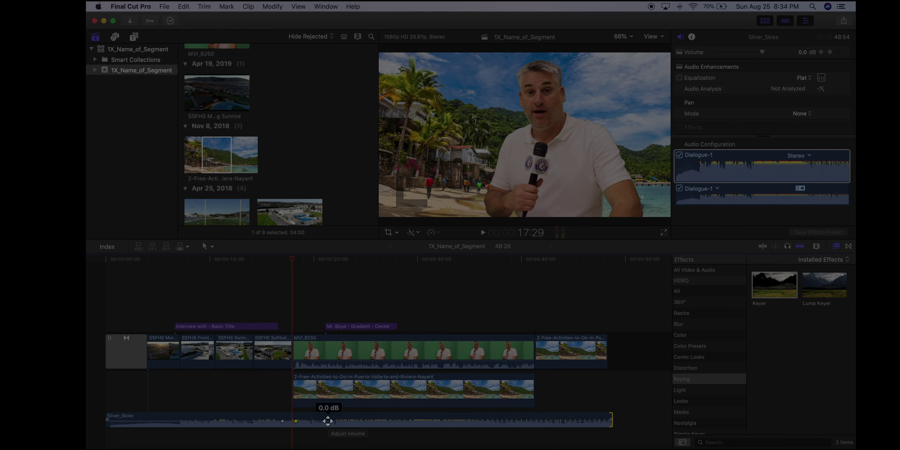
left_click_drag(328, 420, 327, 422)
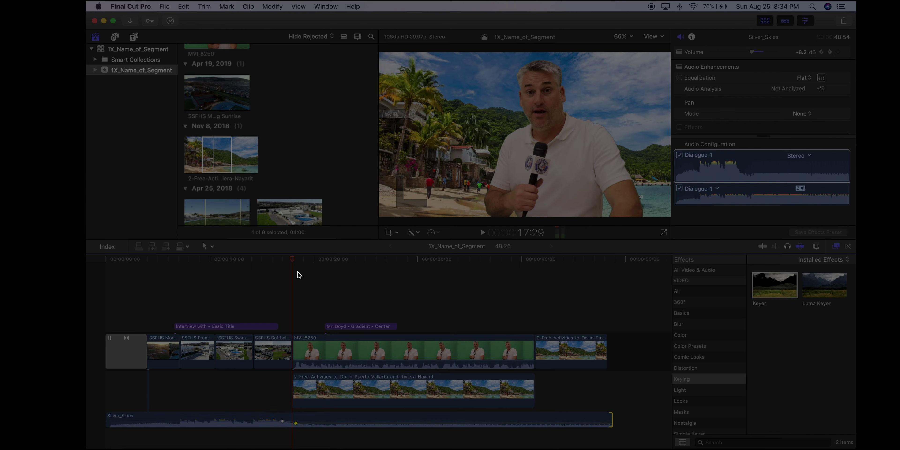
Play from the last intro clip into the host's speech, and the project's opening, to check the music level
left_click_drag(292, 260, 259, 264)
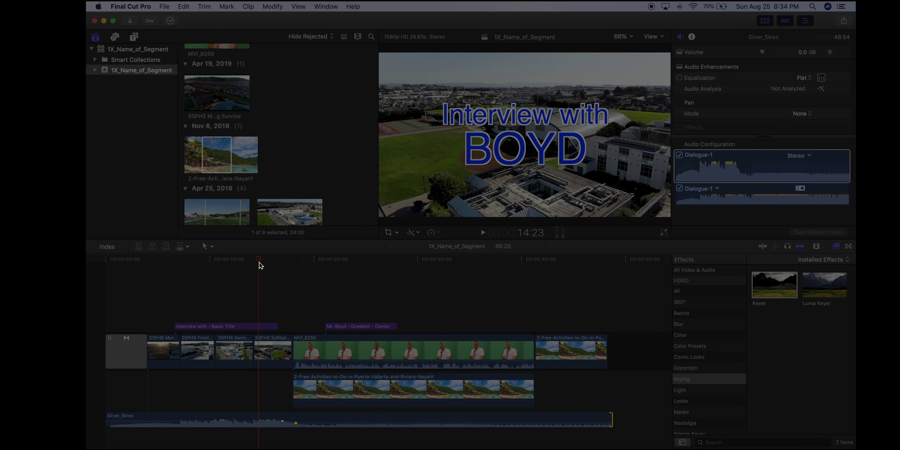
key("space")
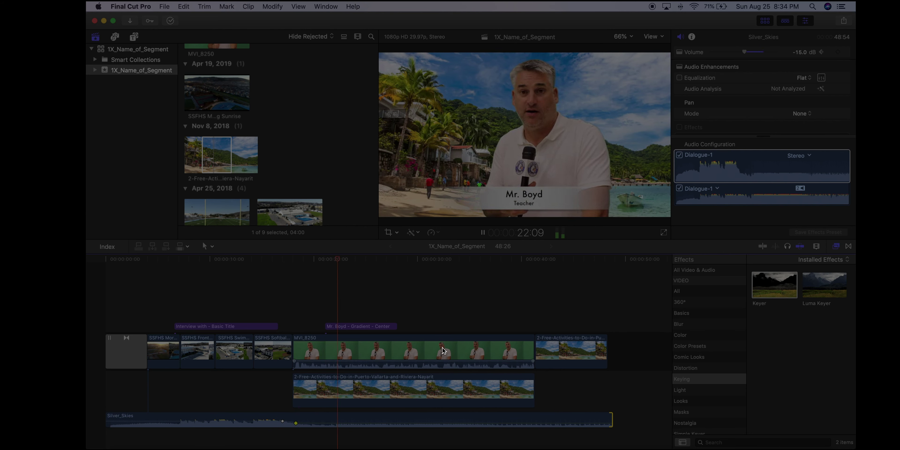
key("space")
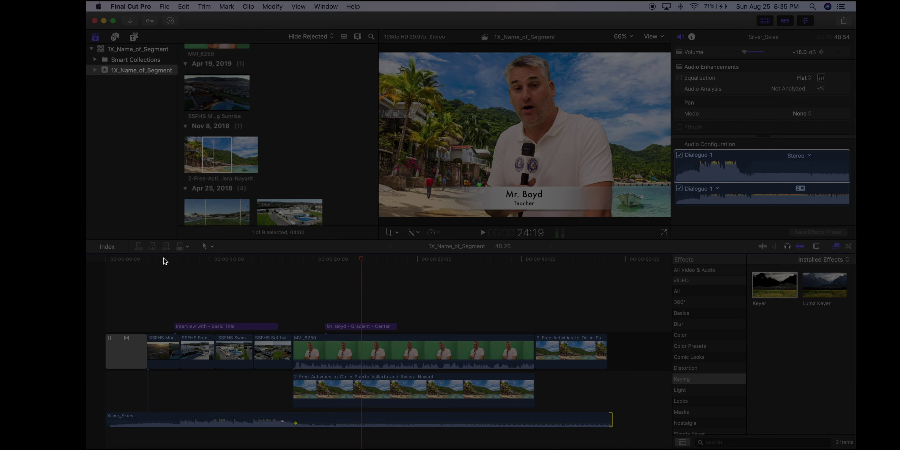
left_click_drag(146, 262, 107, 261)
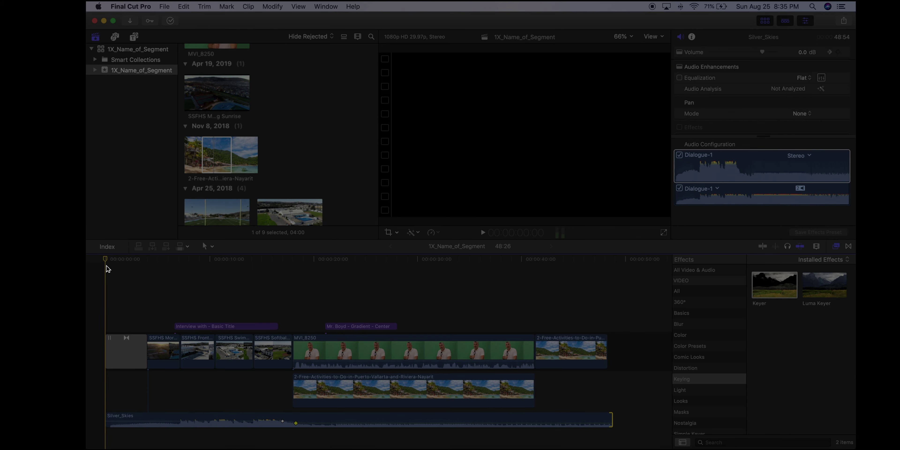
key("space")
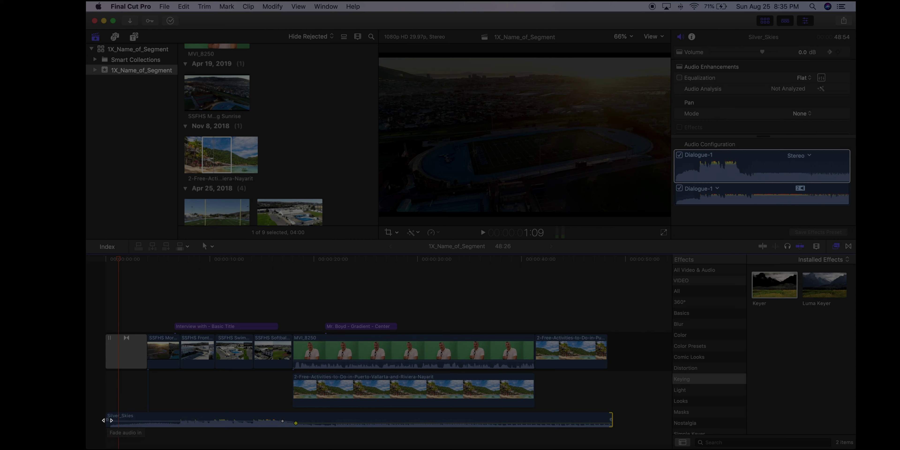
Add a fade-in at the start and a fade-out at the end of the Silver_Skies music, and play the closing fade
left_click_drag(108, 421, 129, 421)
left_click(610, 420)
left_click_drag(610, 420, 583, 420)
left_click(587, 264)
key("space")
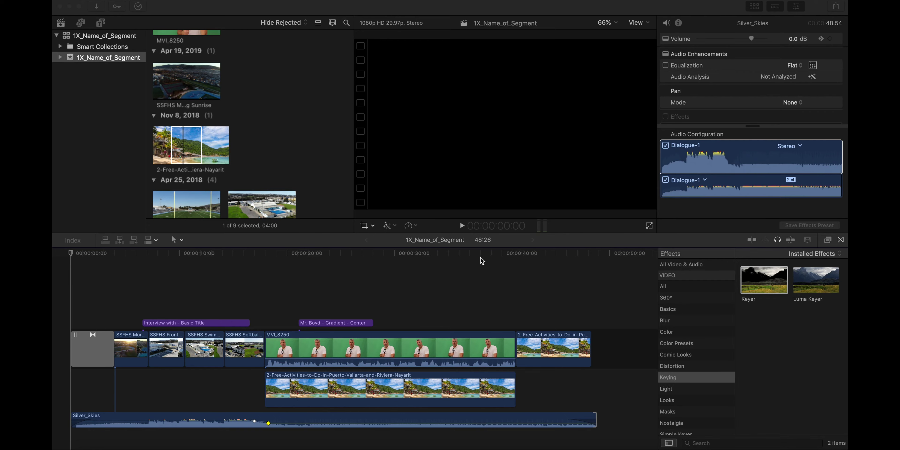
Return the playhead to the start of the project and open the Video Art Segment share settings
left_click(457, 254)
left_click_drag(406, 255, 67, 255)
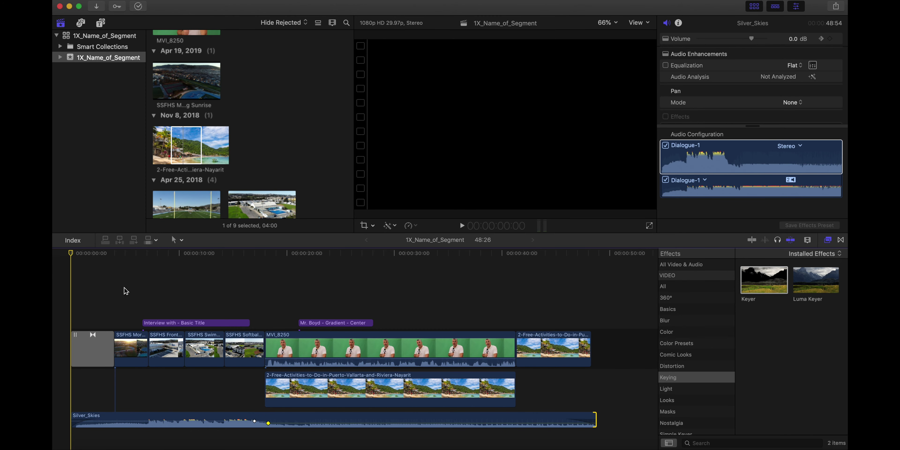
scroll(150, 292, "up", 1)
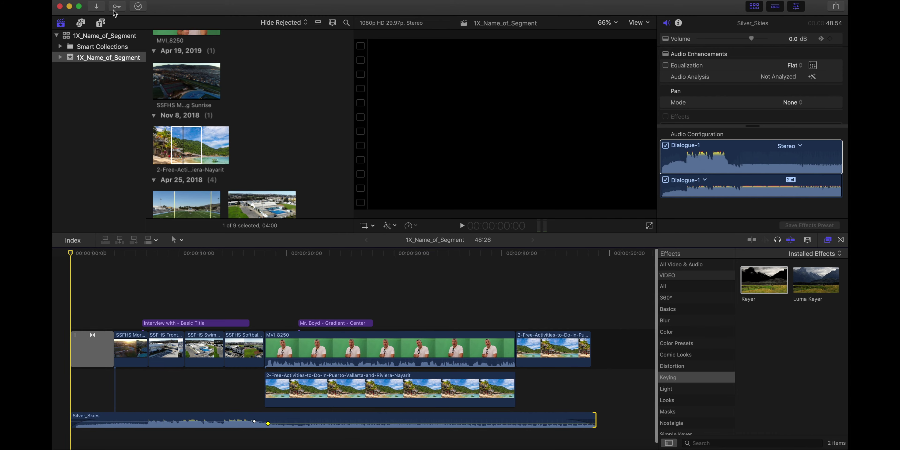
left_click(133, 0)
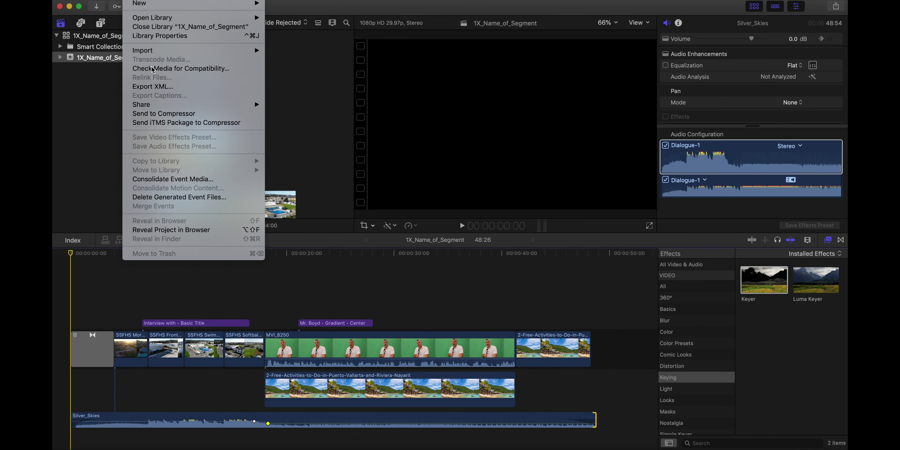
mouse_move(164, 109)
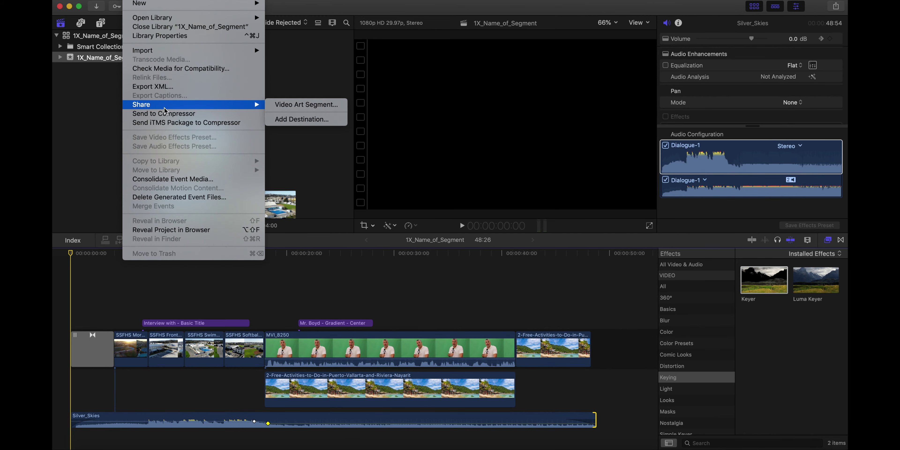
left_click(299, 109)
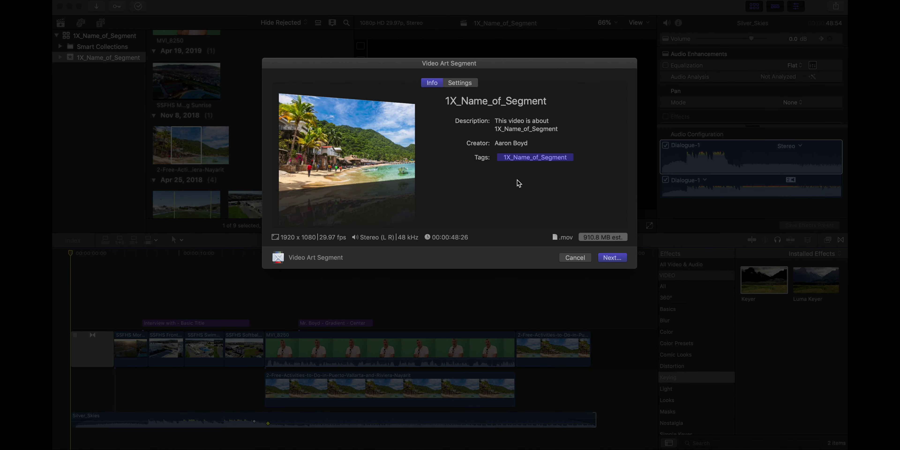
Keep the title 1X_Name_of_Segment and export the movie to the Desktop under that name
left_click(447, 101)
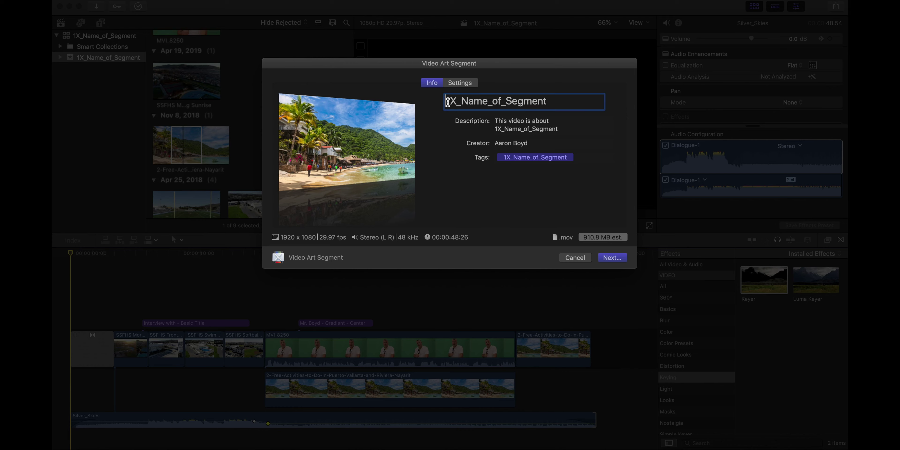
left_click(453, 101)
left_click(459, 101)
left_click(612, 259)
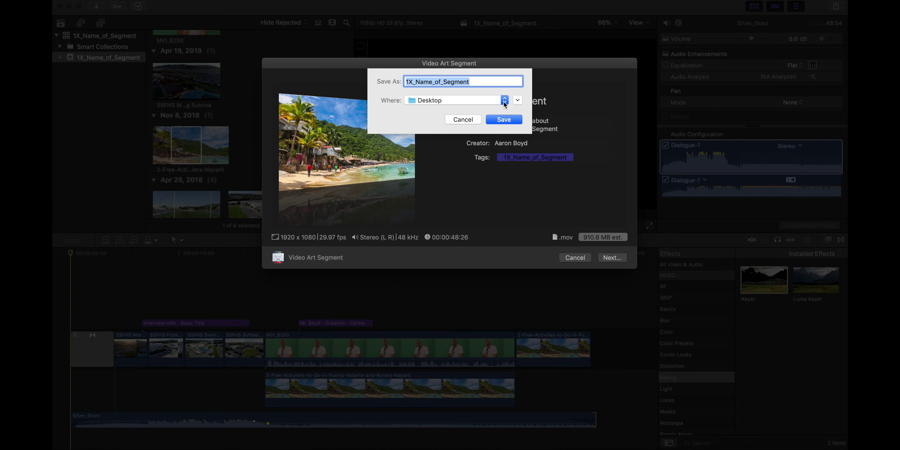
left_click(504, 119)
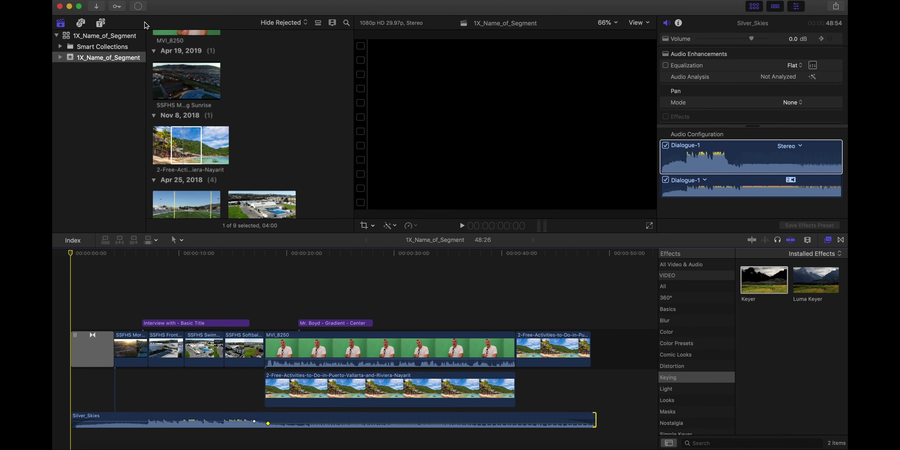
Follow the export's progress in the background tasks with the sharing details expanded, and dismiss the completion notice
left_click(139, 7)
left_click_drag(204, 10, 425, 62)
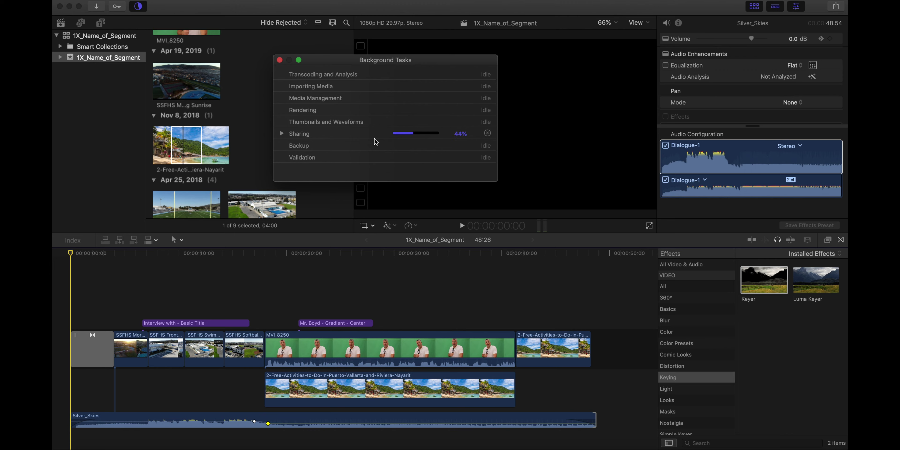
left_click(282, 135)
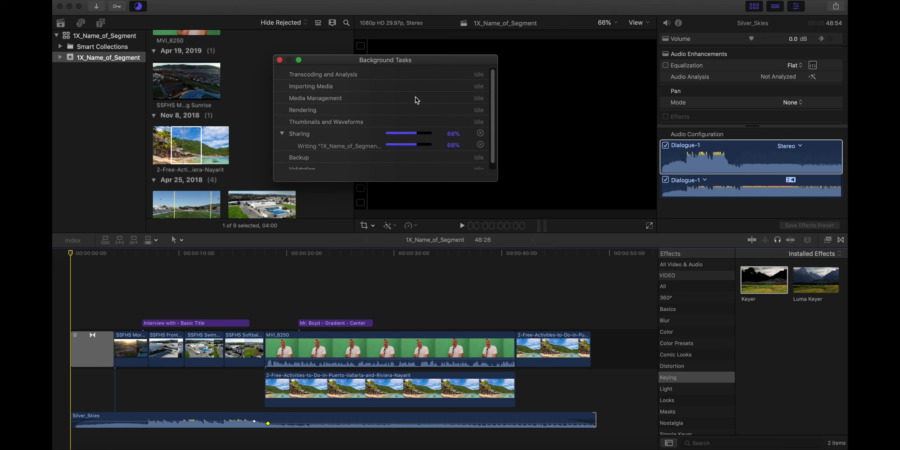
left_click_drag(431, 61, 429, 57)
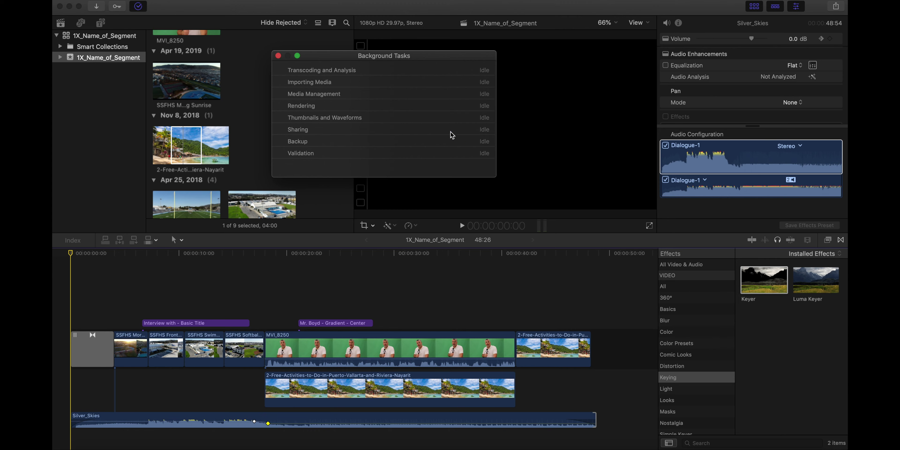
left_click(278, 55)
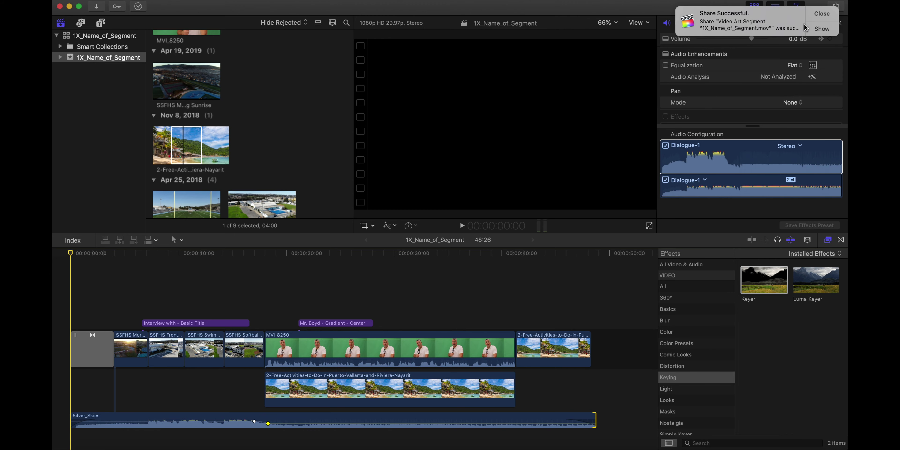
left_click(824, 14)
Hide Final Cut Pro and play the opening of the exported 1X_Name_of_Segment.mov from the desktop in QuickTime Player
left_click(102, 4)
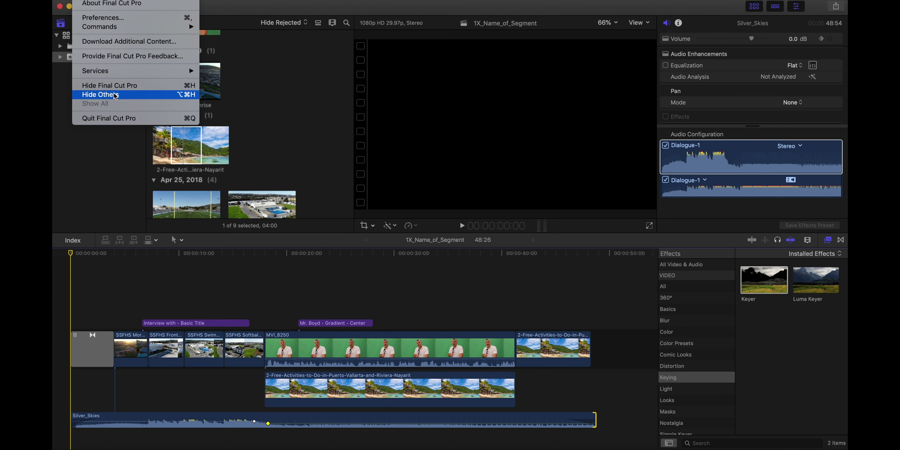
left_click(116, 83)
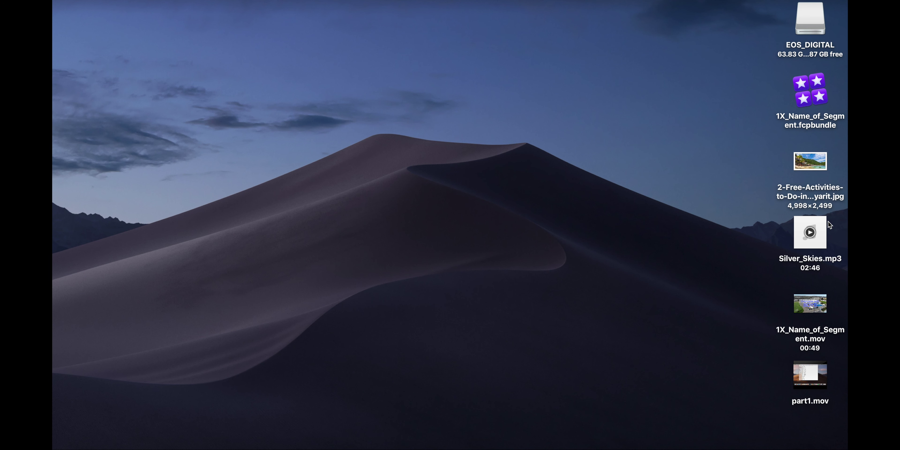
mouse_move(821, 380)
mouse_move(819, 309)
double_click(817, 306)
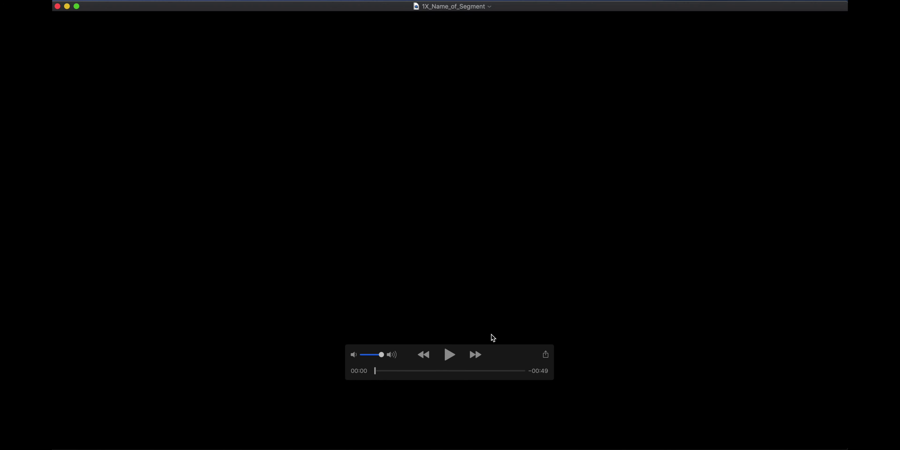
left_click(448, 354)
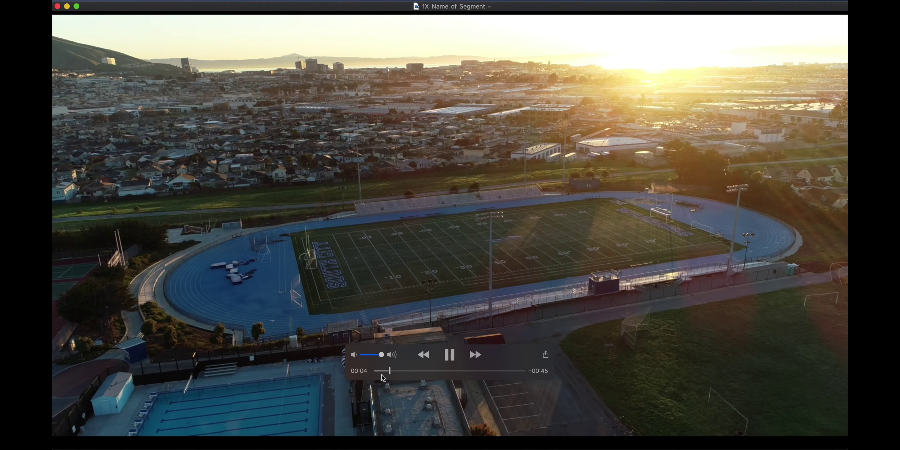
left_click(378, 372)
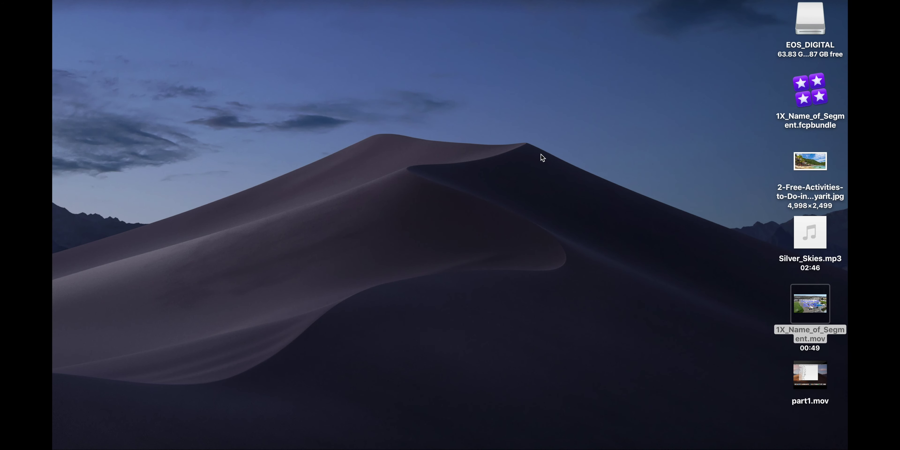
Move the exported 1X_Name_of_Segment.mov out of the desktop's column of icons
left_click(570, 164)
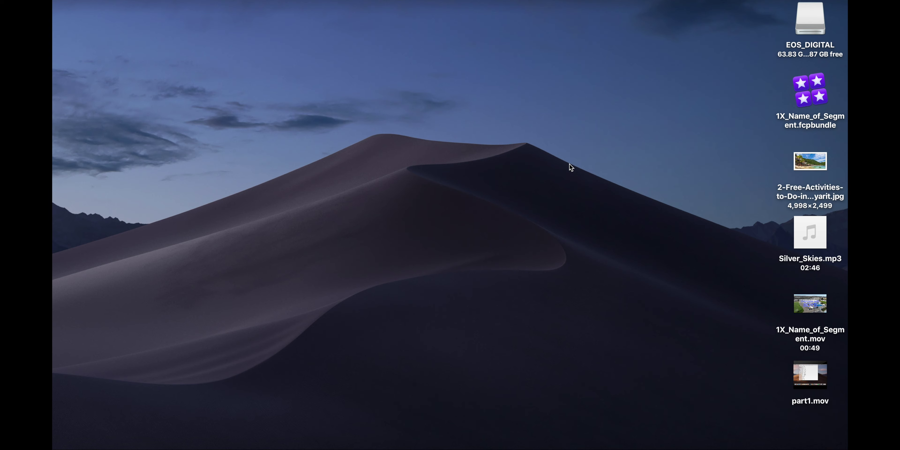
left_click_drag(795, 306, 731, 285)
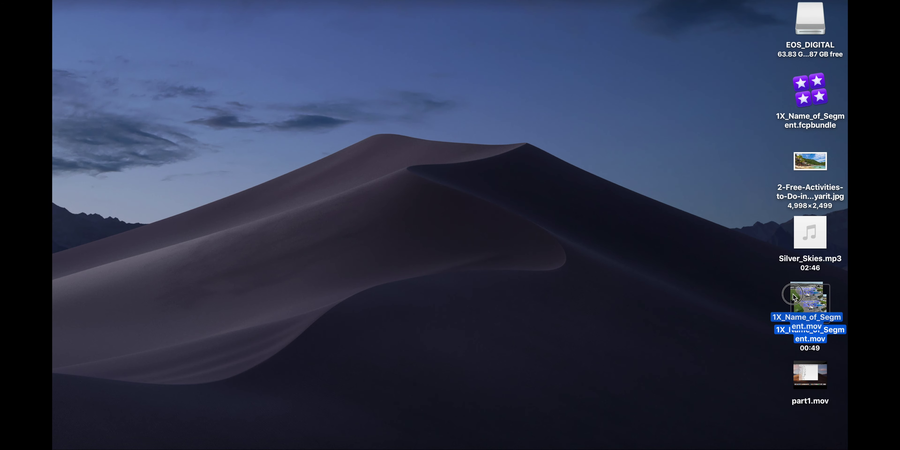